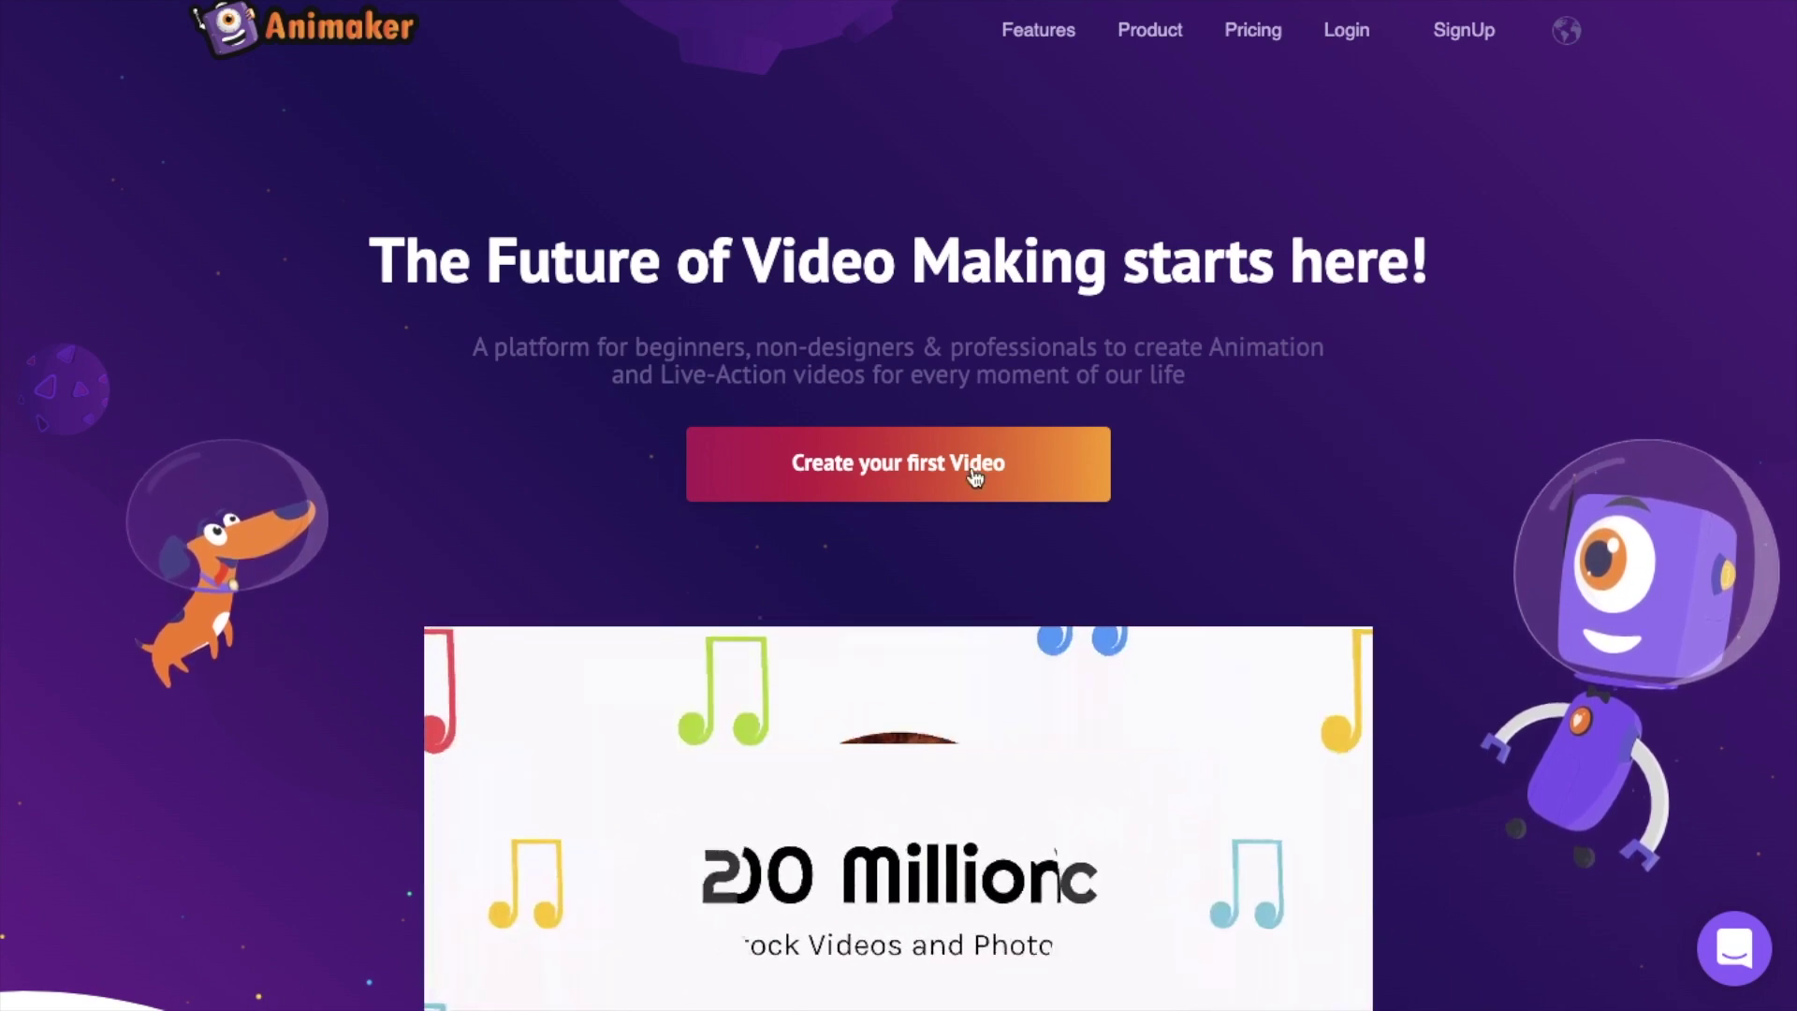
Step: Go from the Animaker homepage to the dashboard via 'Create your first Video'
{"action": "left_click", "coordinate": [966, 474]}
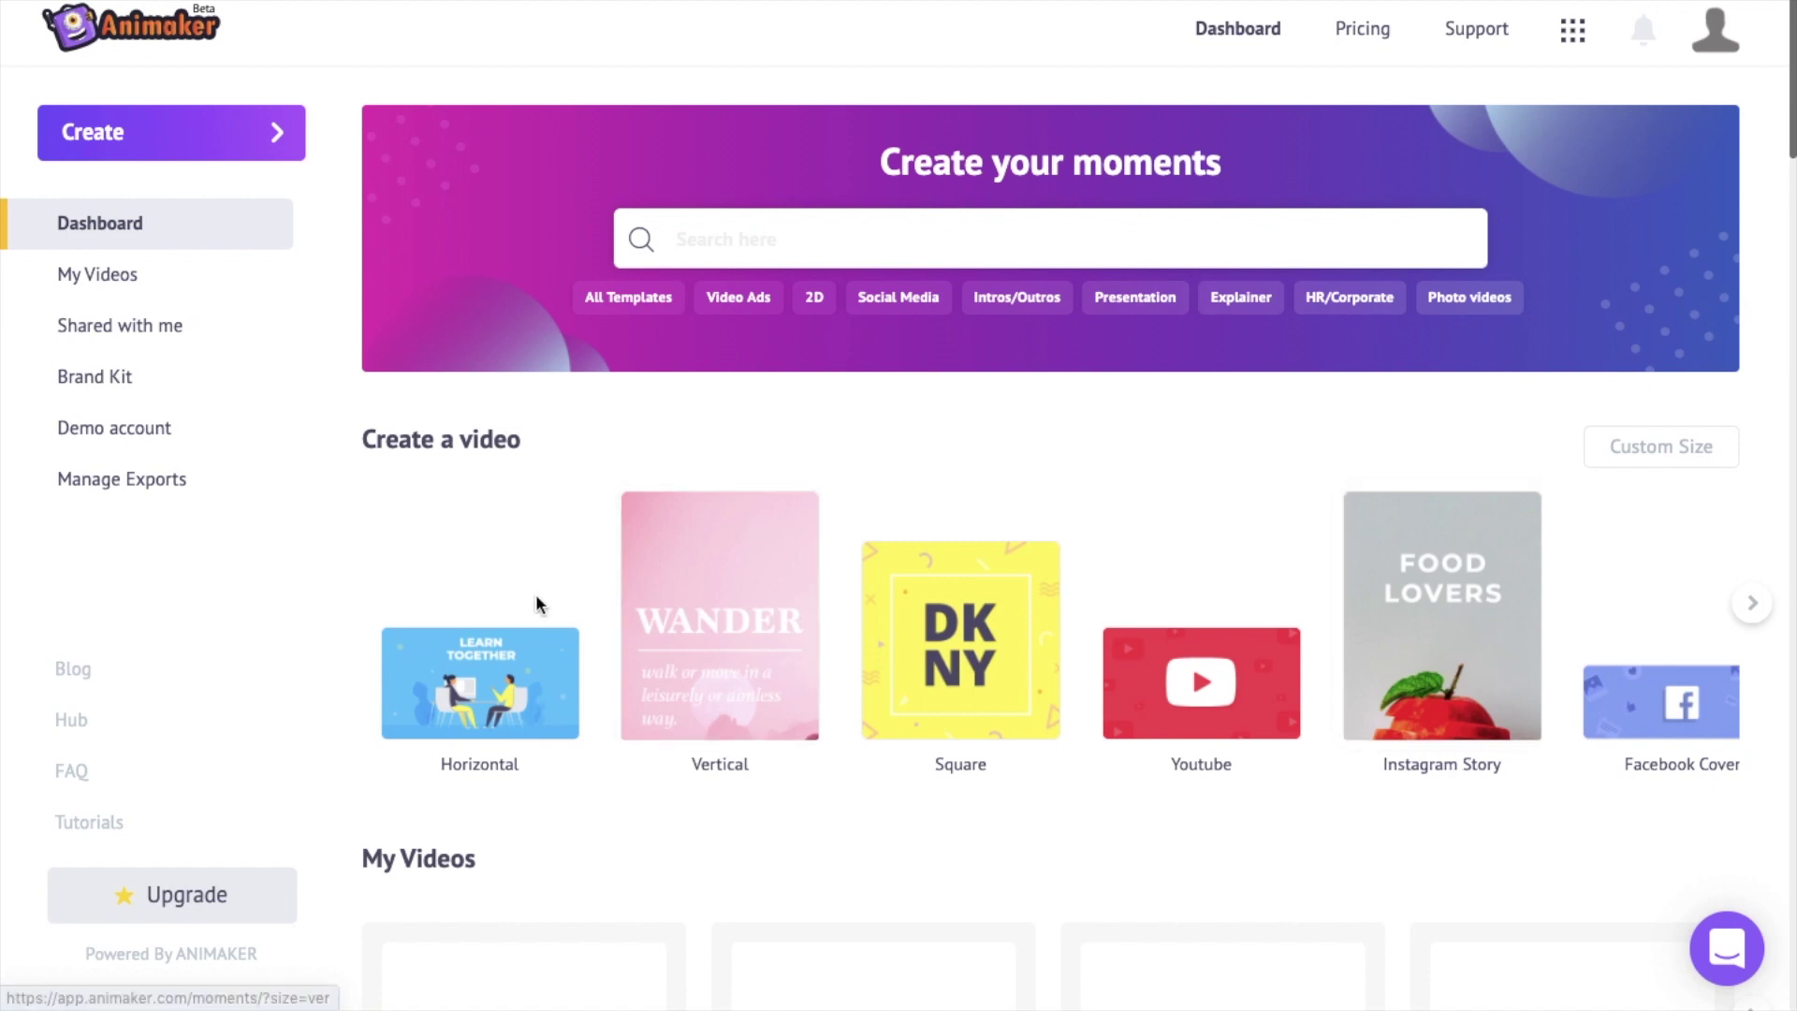
Step: Create a new Horizontal video from the Blank template
{"action": "left_click", "coordinate": [511, 675]}
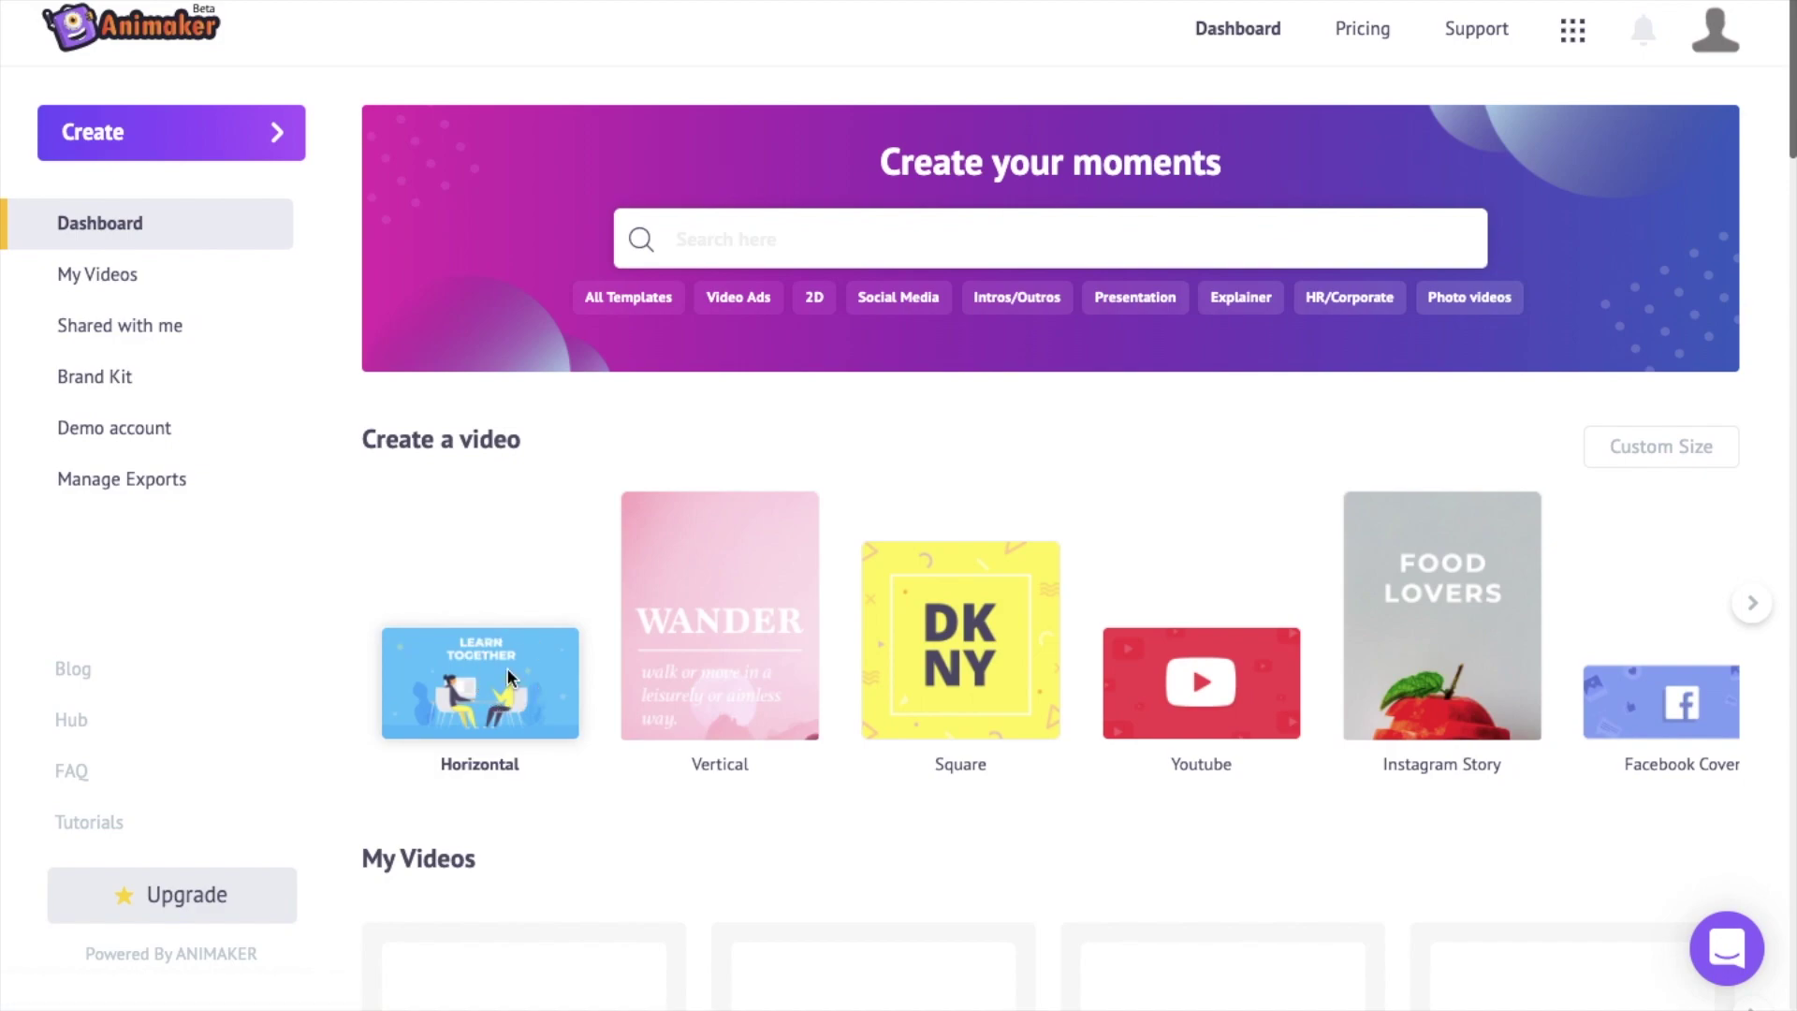
{"action": "mouse_move", "coordinate": [830, 621]}
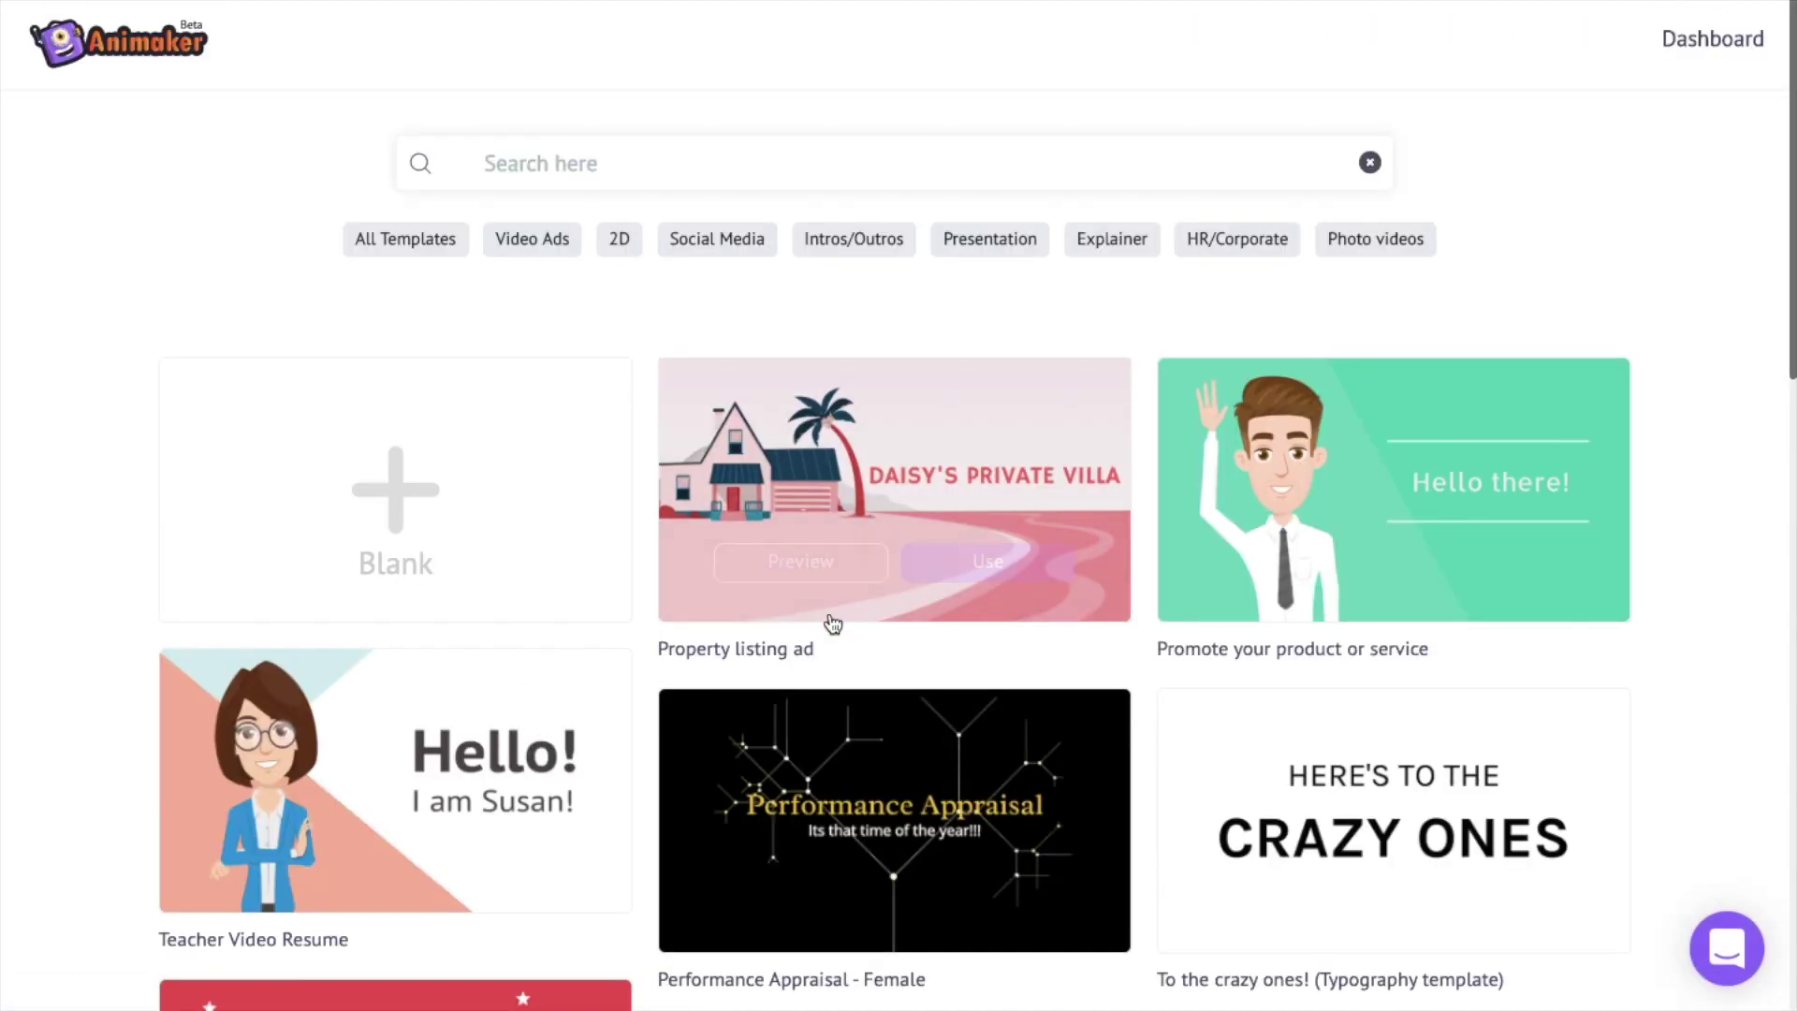
{"action": "scroll", "coordinate": [830, 621], "scroll_direction": "down", "scroll_amount": 15}
{"action": "scroll", "coordinate": [830, 621], "scroll_direction": "up", "scroll_amount": 16}
{"action": "scroll", "coordinate": [830, 621], "scroll_direction": "down", "scroll_amount": 1}
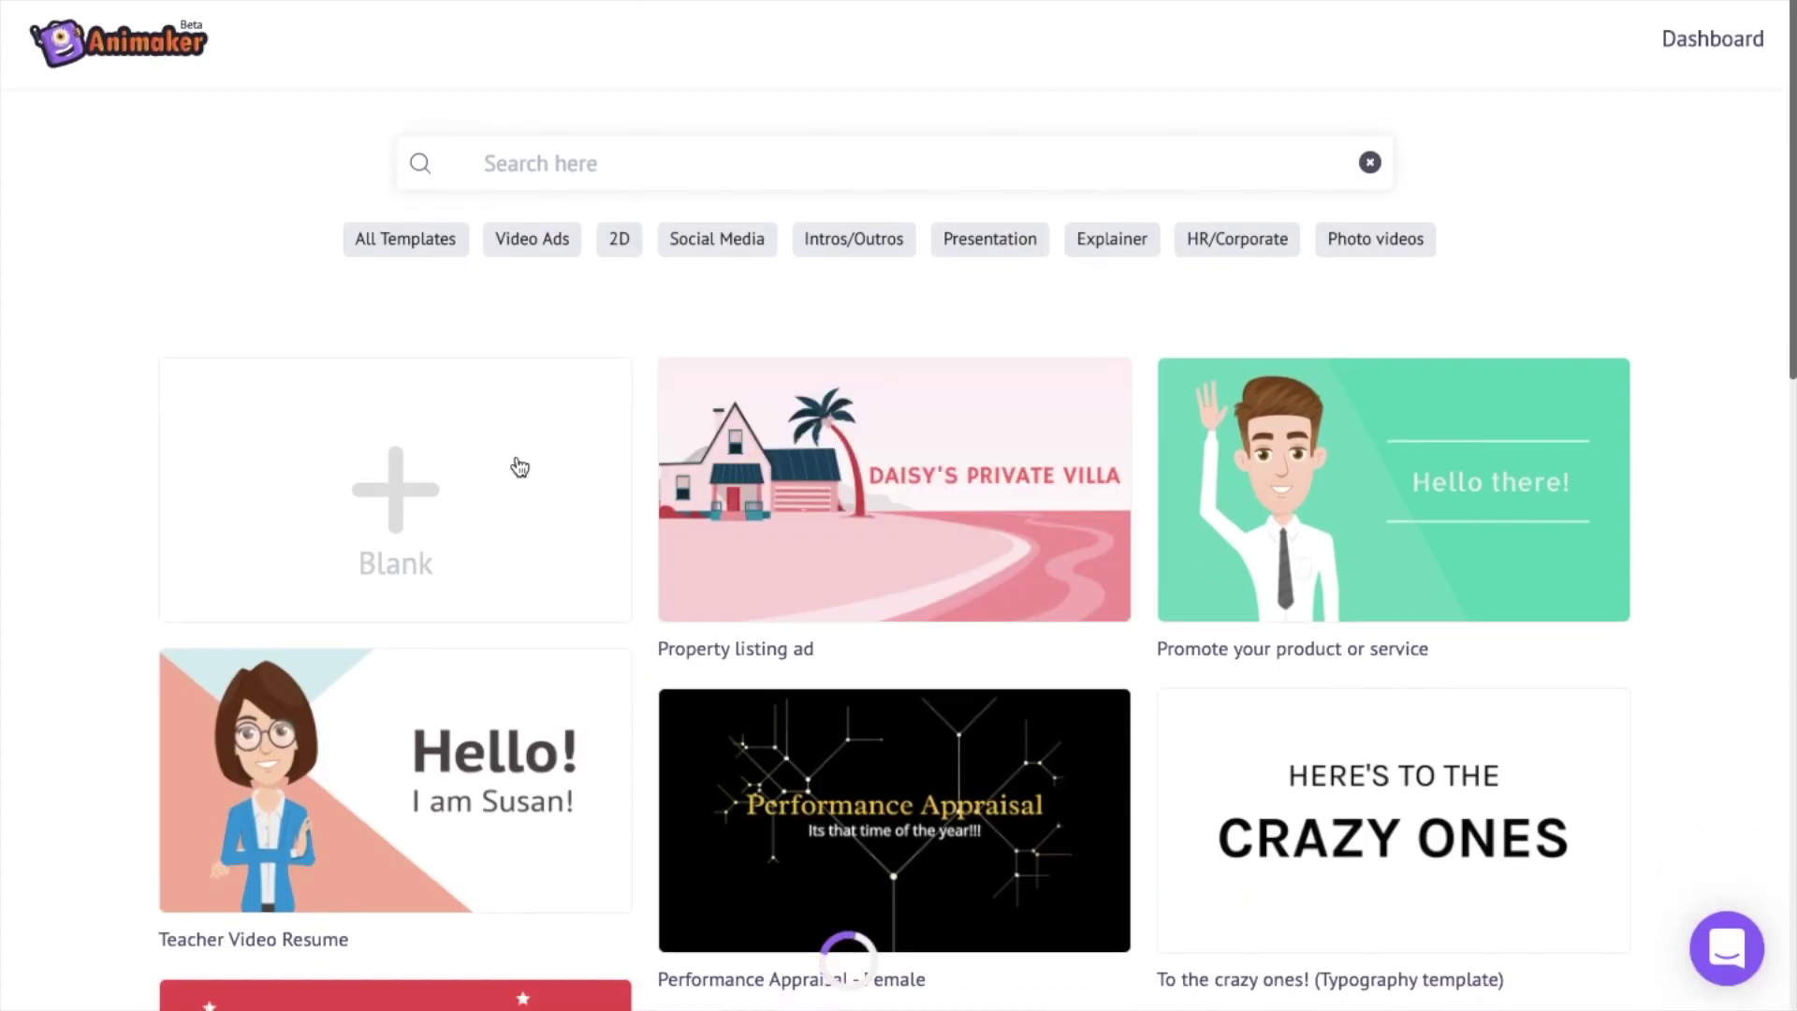
{"action": "left_click", "coordinate": [465, 536]}
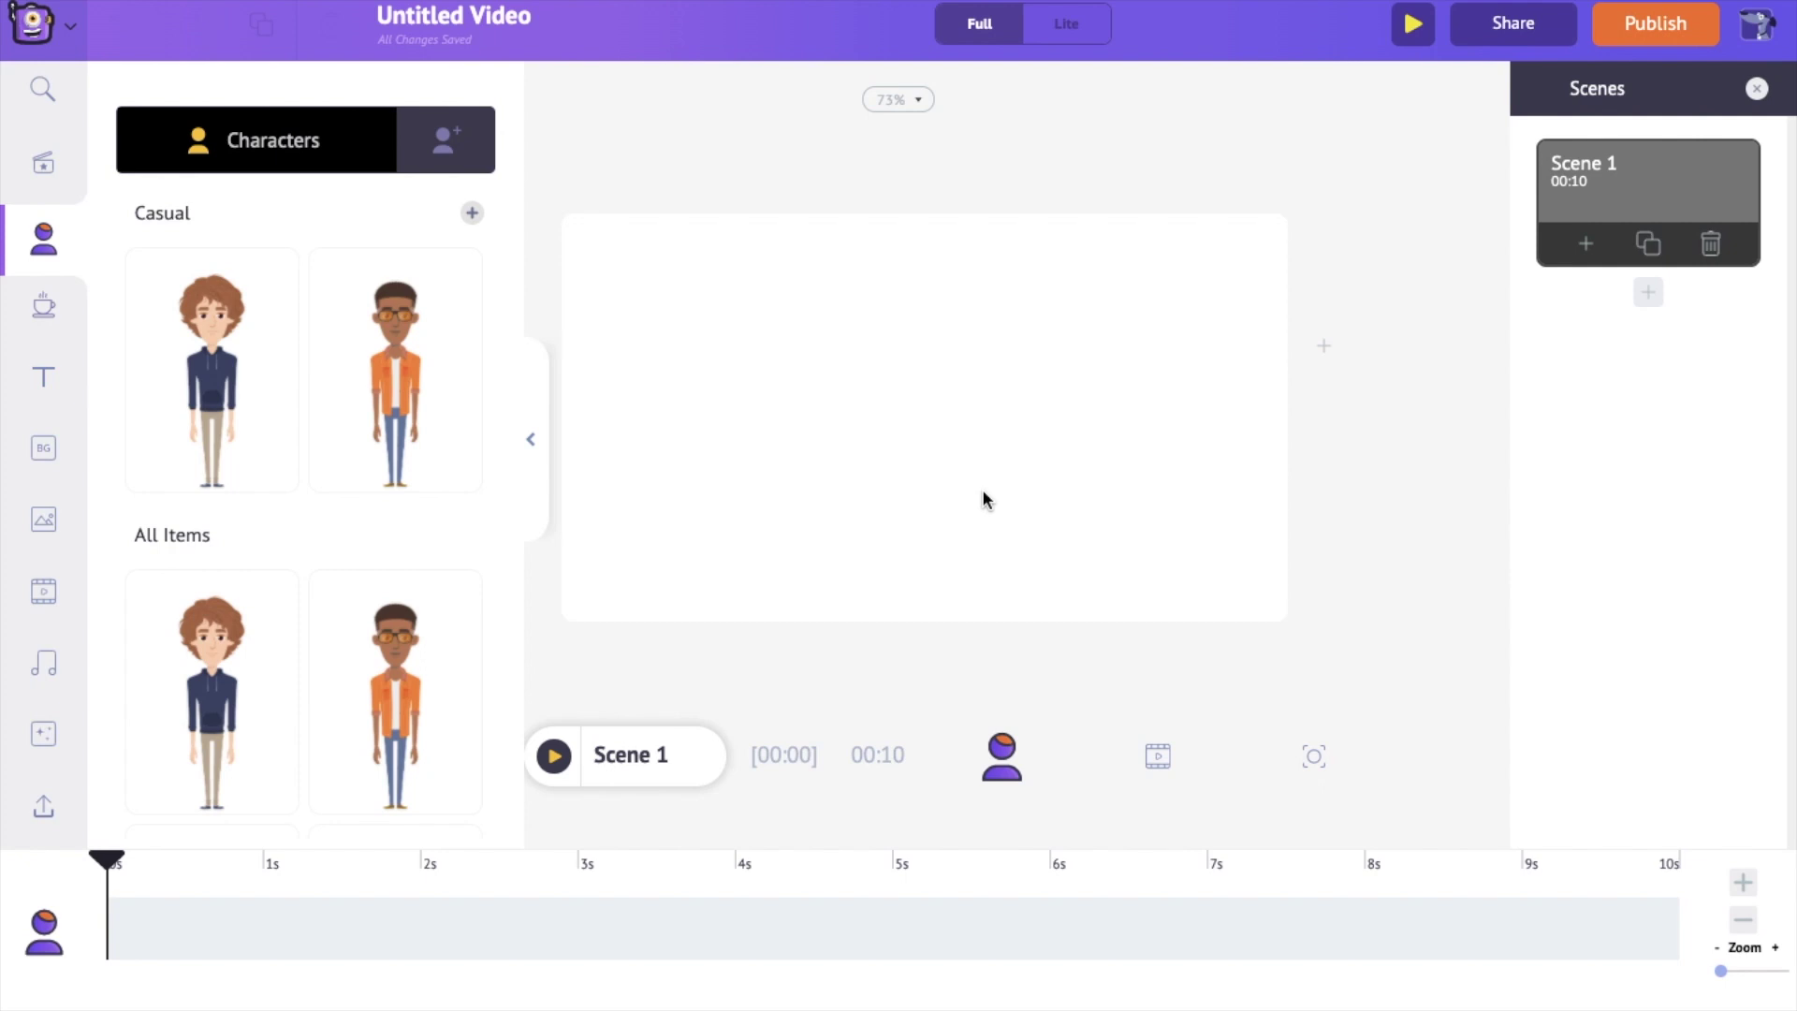
Step: Upload the last mp4 video from Downloads into Uploads
{"action": "left_click", "coordinate": [43, 810]}
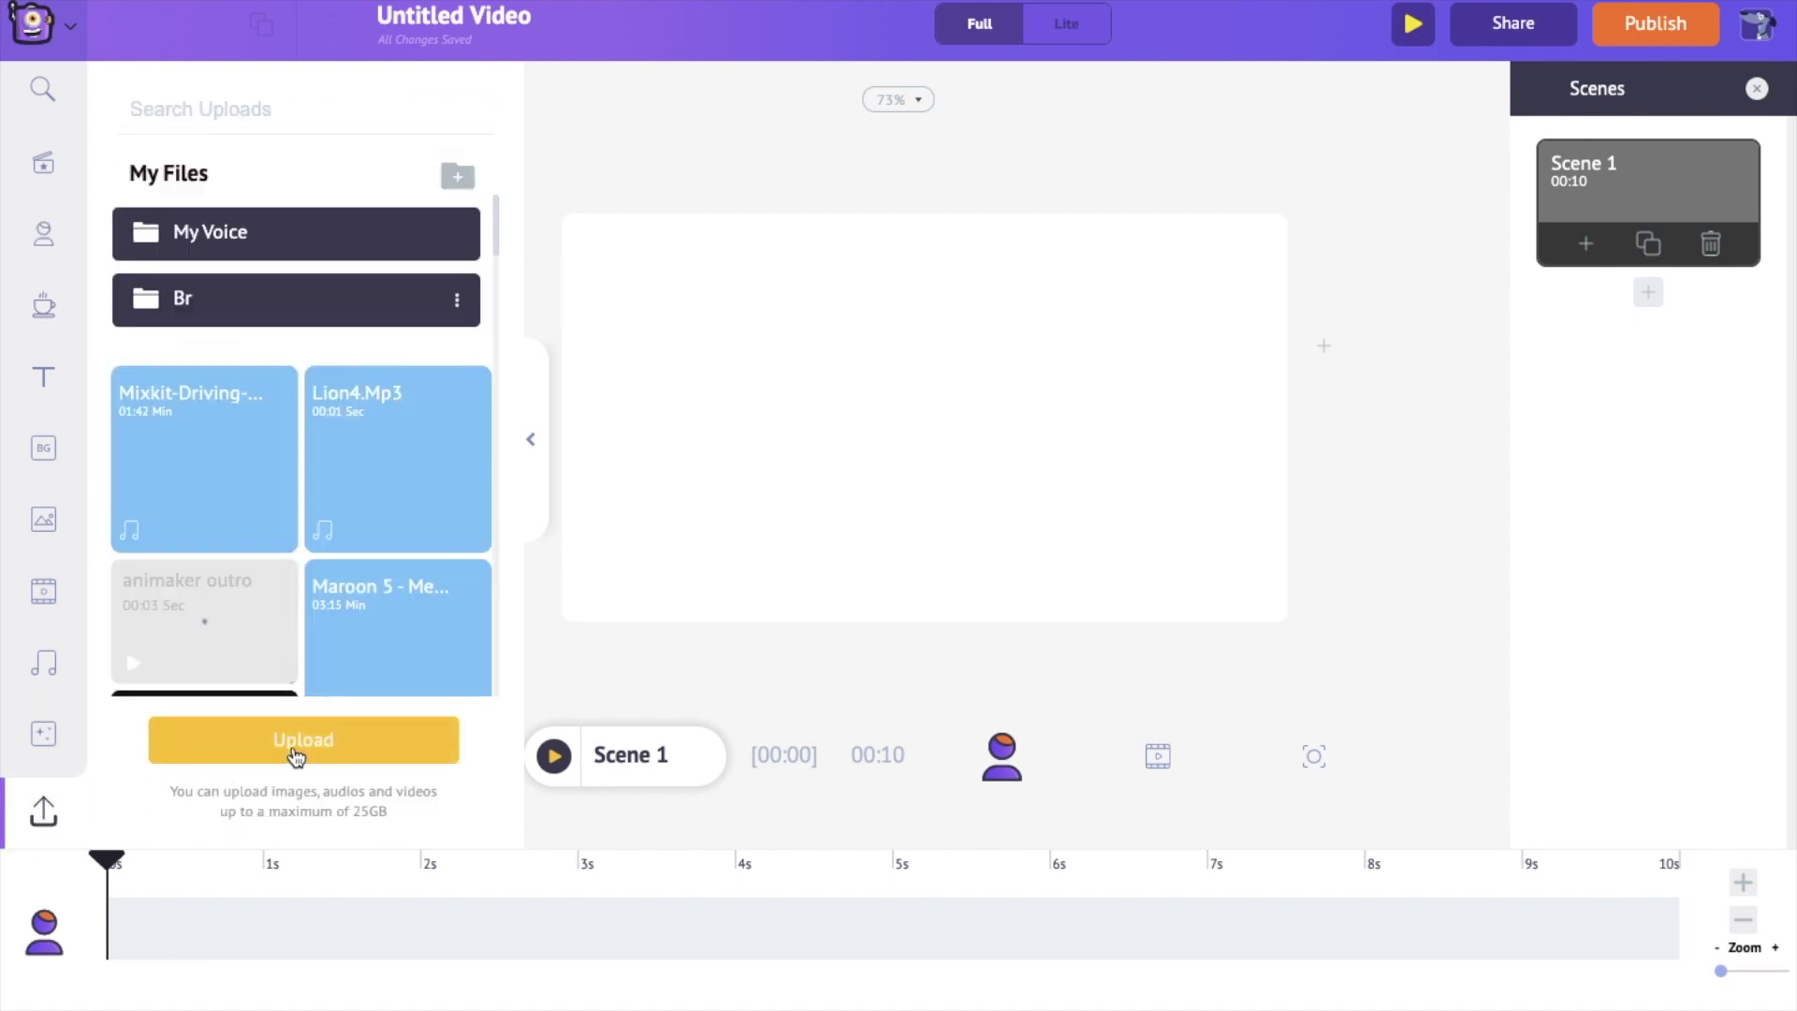
{"action": "left_click", "coordinate": [296, 755]}
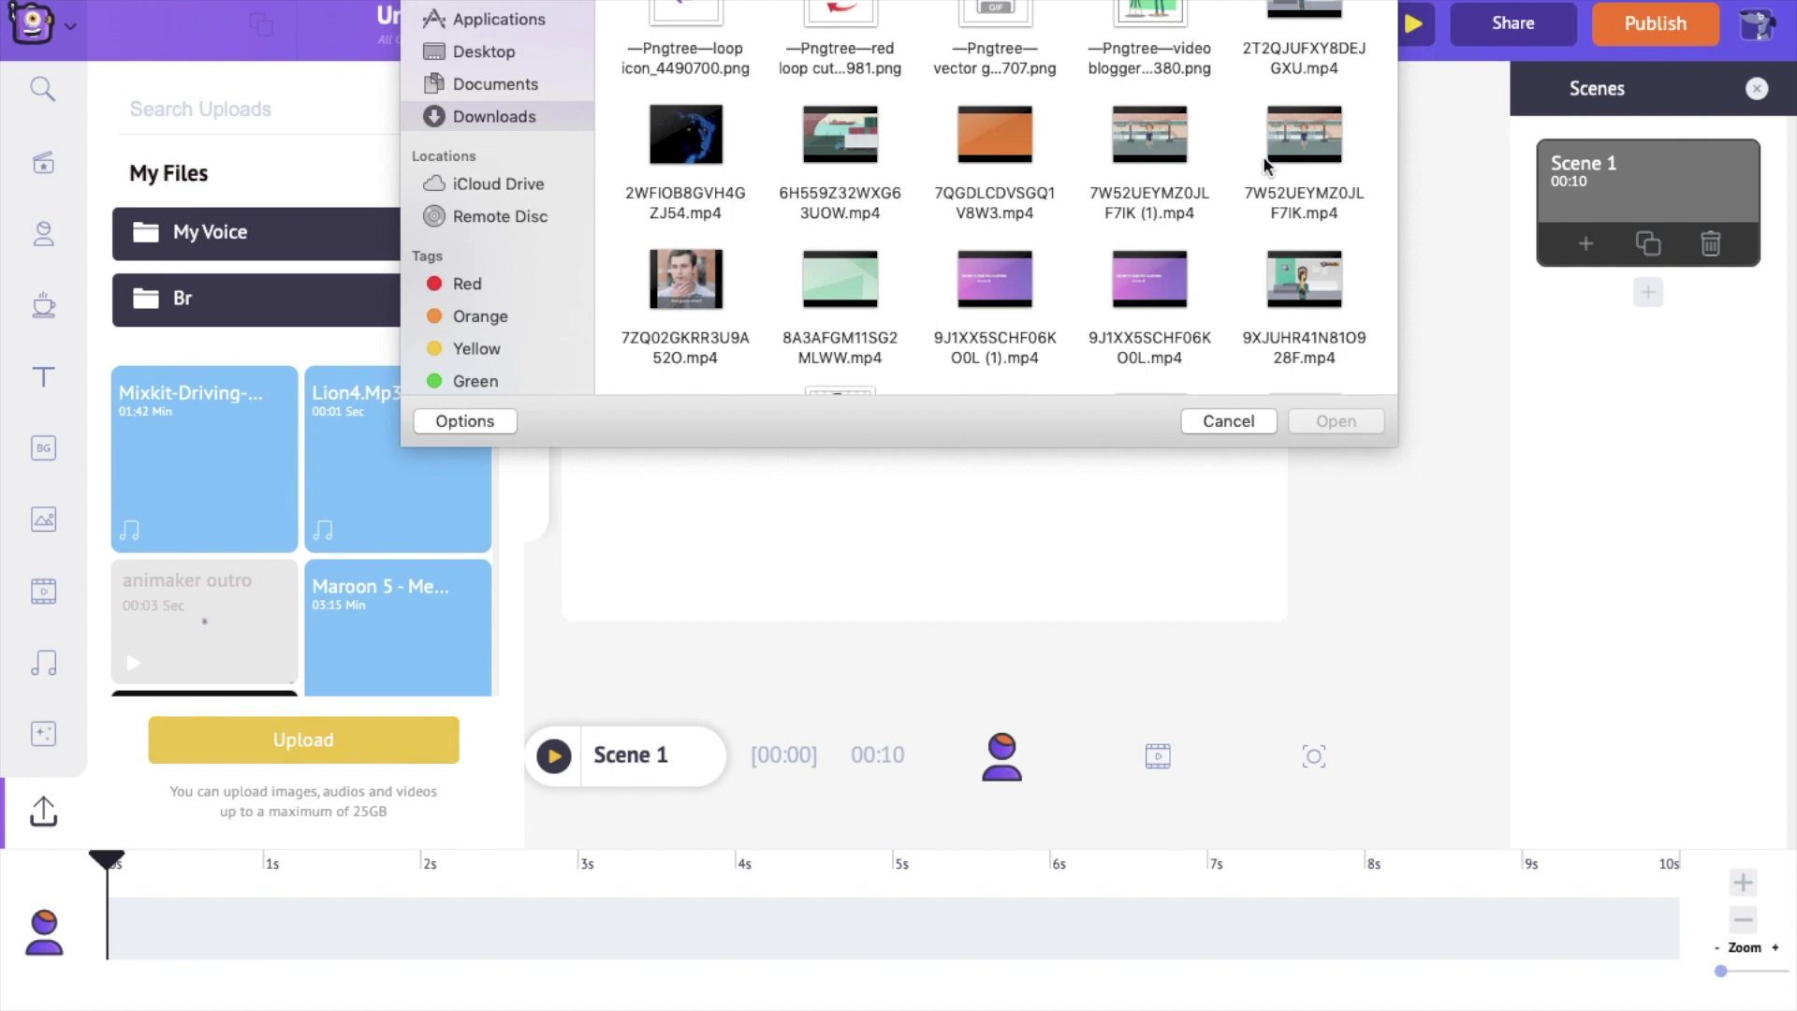
{"action": "scroll", "coordinate": [1092, 181], "scroll_direction": "down", "scroll_amount": 5}
{"action": "scroll", "coordinate": [1090, 181], "scroll_direction": "down", "scroll_amount": 15}
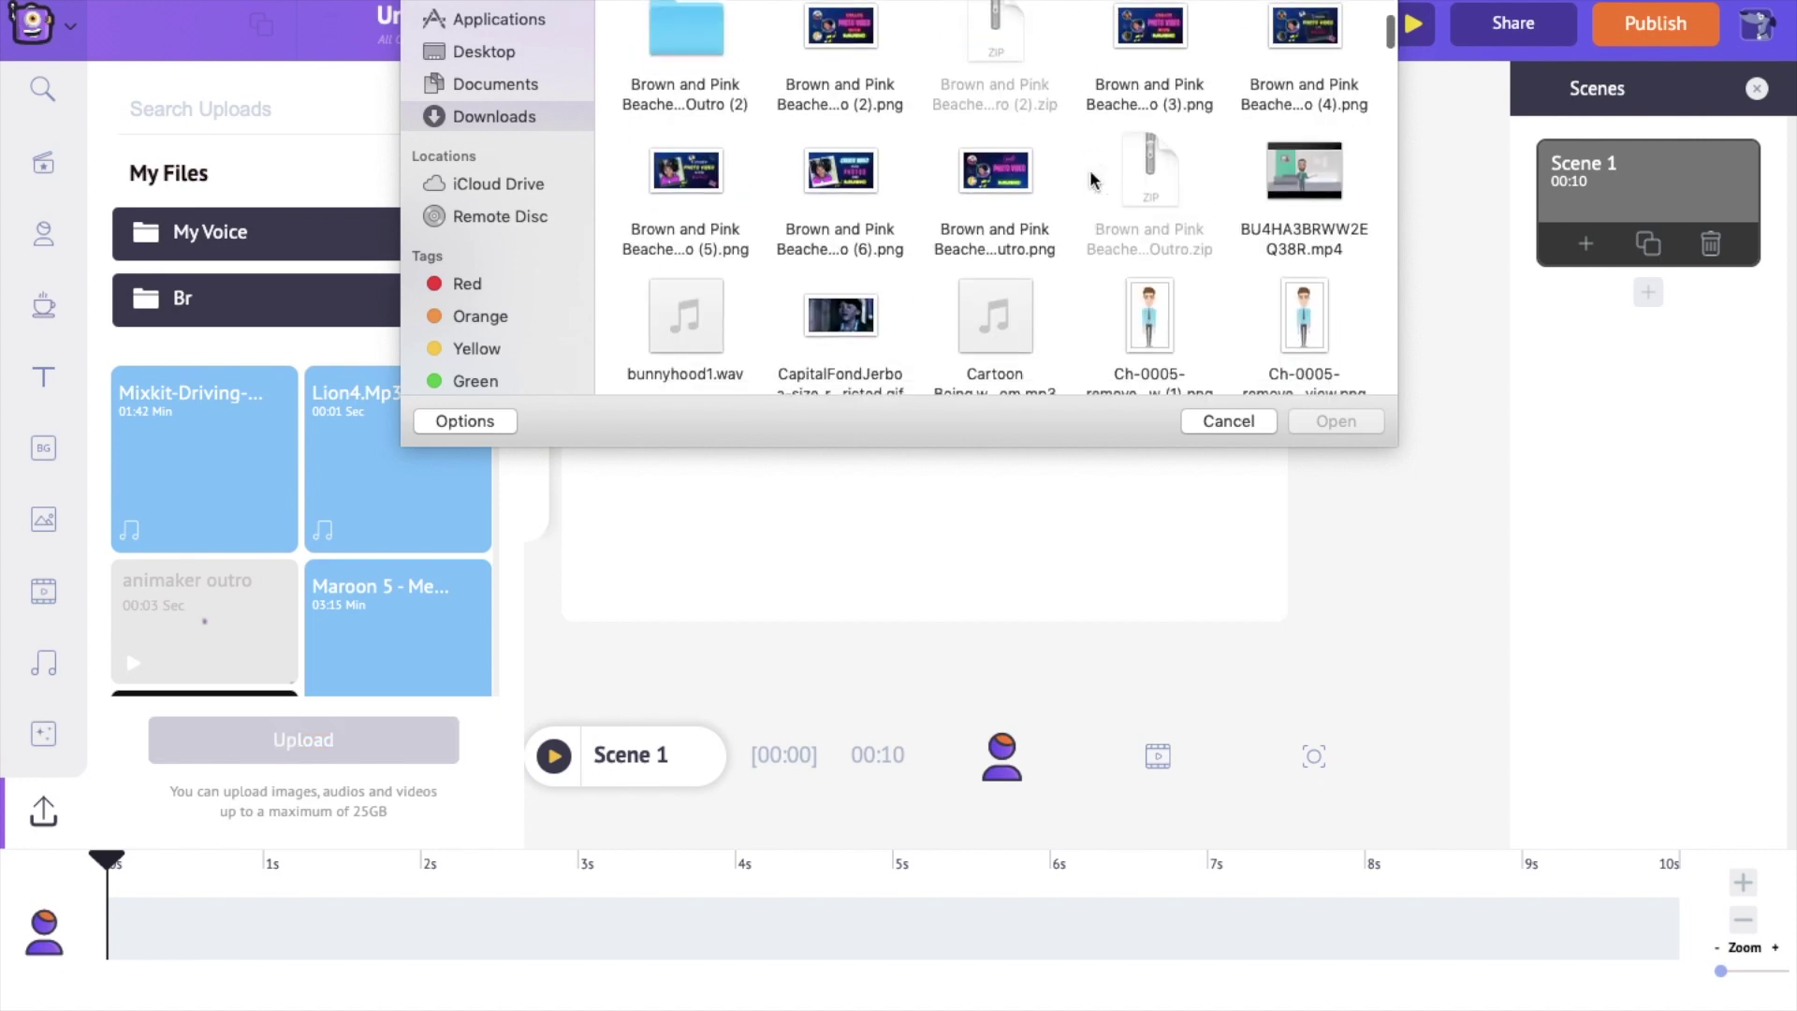
{"action": "scroll", "coordinate": [1090, 181], "scroll_direction": "down", "scroll_amount": 5}
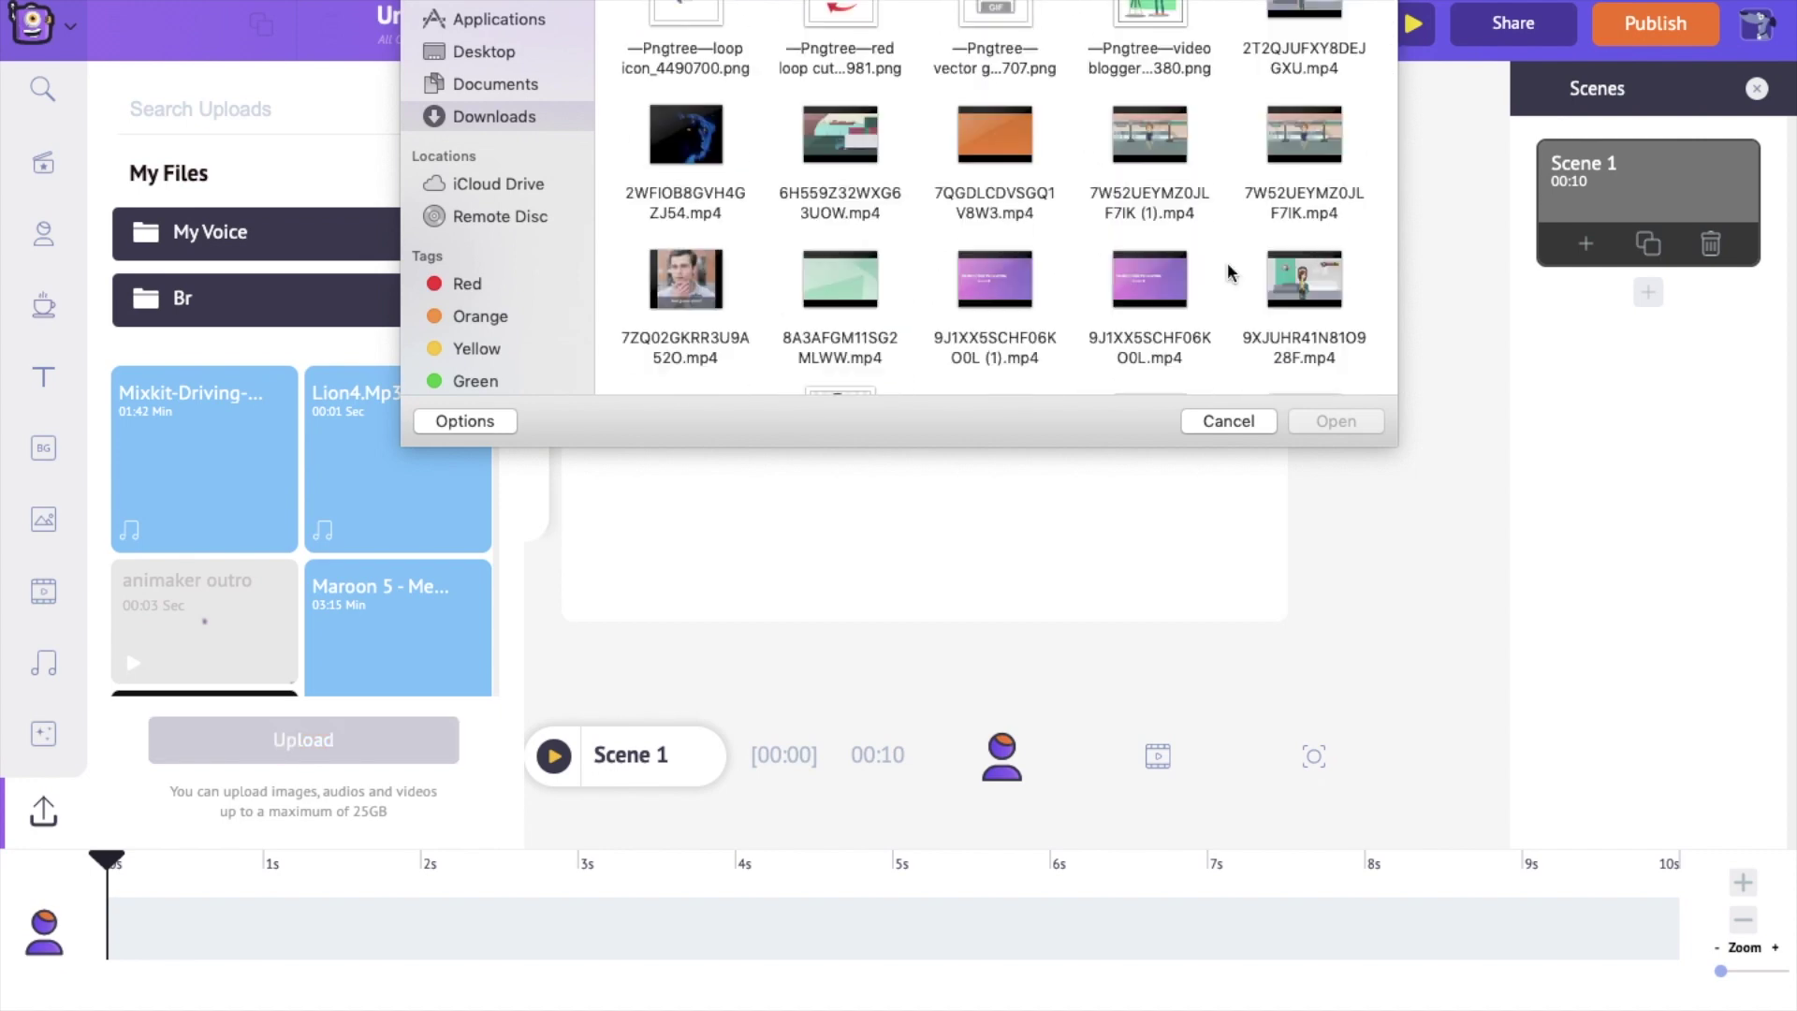
{"action": "left_click", "coordinate": [1333, 278]}
{"action": "left_click", "coordinate": [1299, 423]}
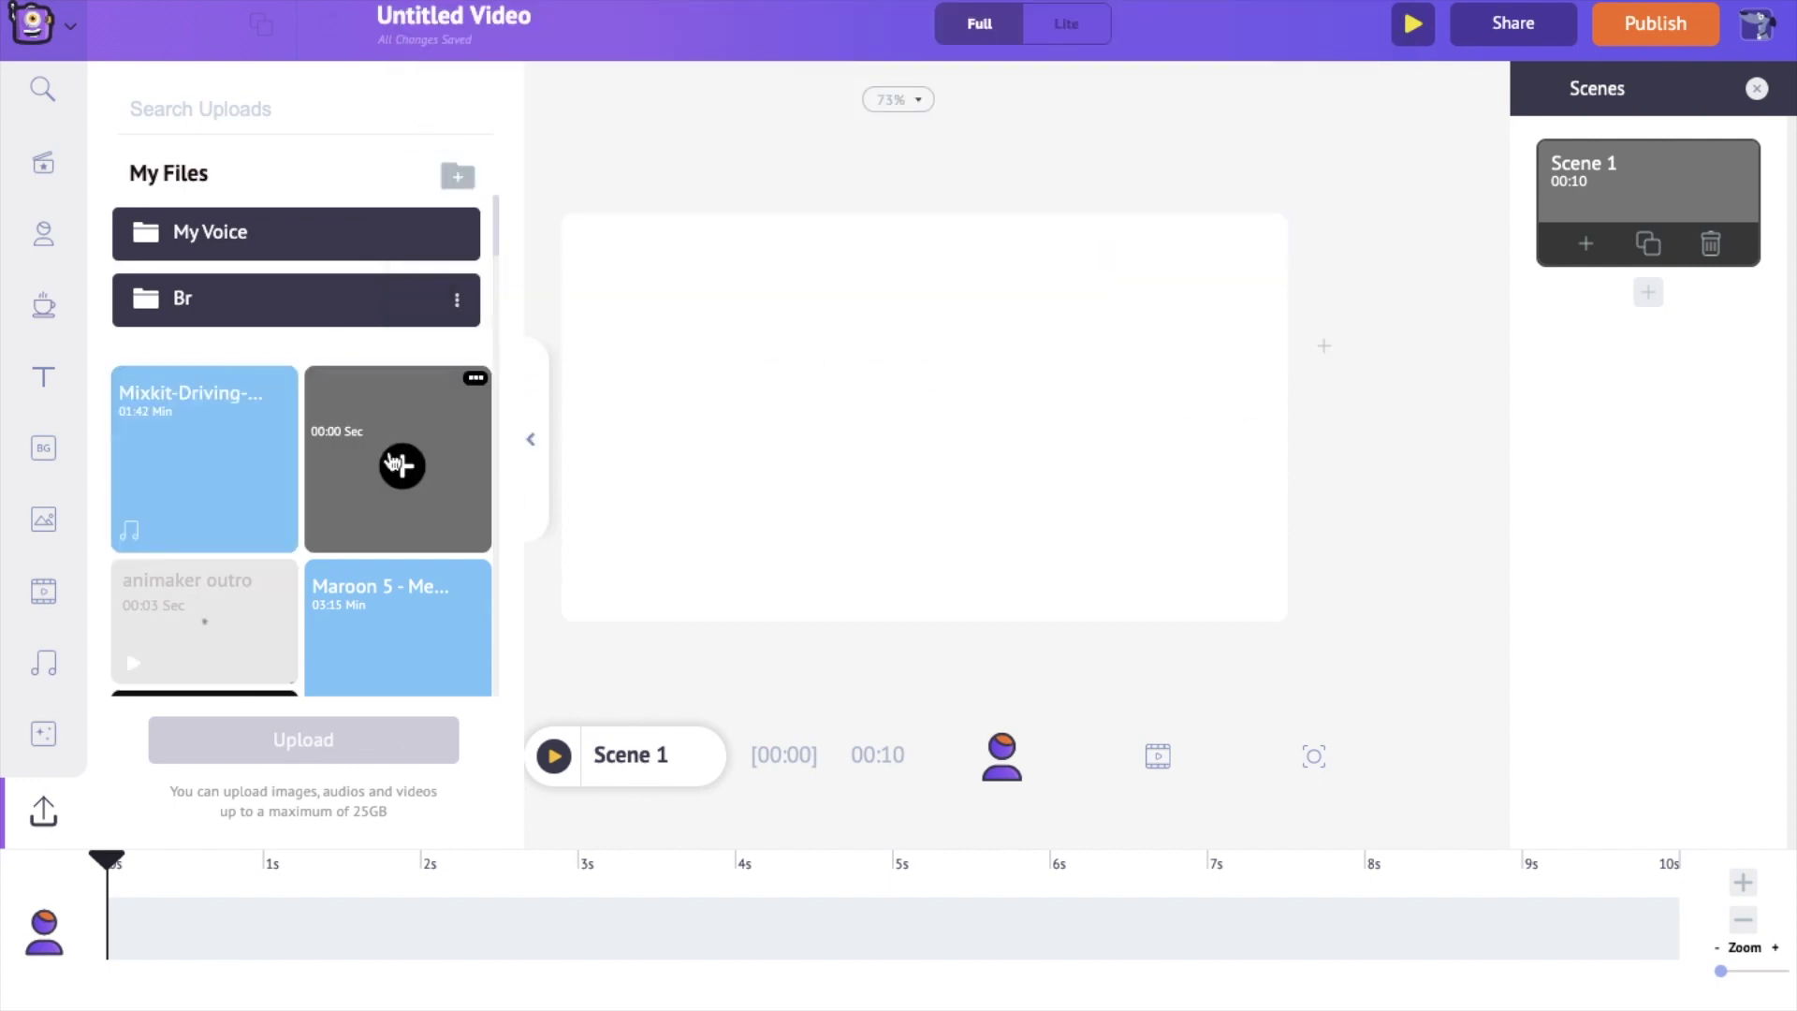
Step: Add the uploaded video to Scene 1, then delete it from the canvas
{"action": "scroll", "coordinate": [354, 561], "scroll_direction": "down", "scroll_amount": 4}
{"action": "left_click", "coordinate": [225, 400]}
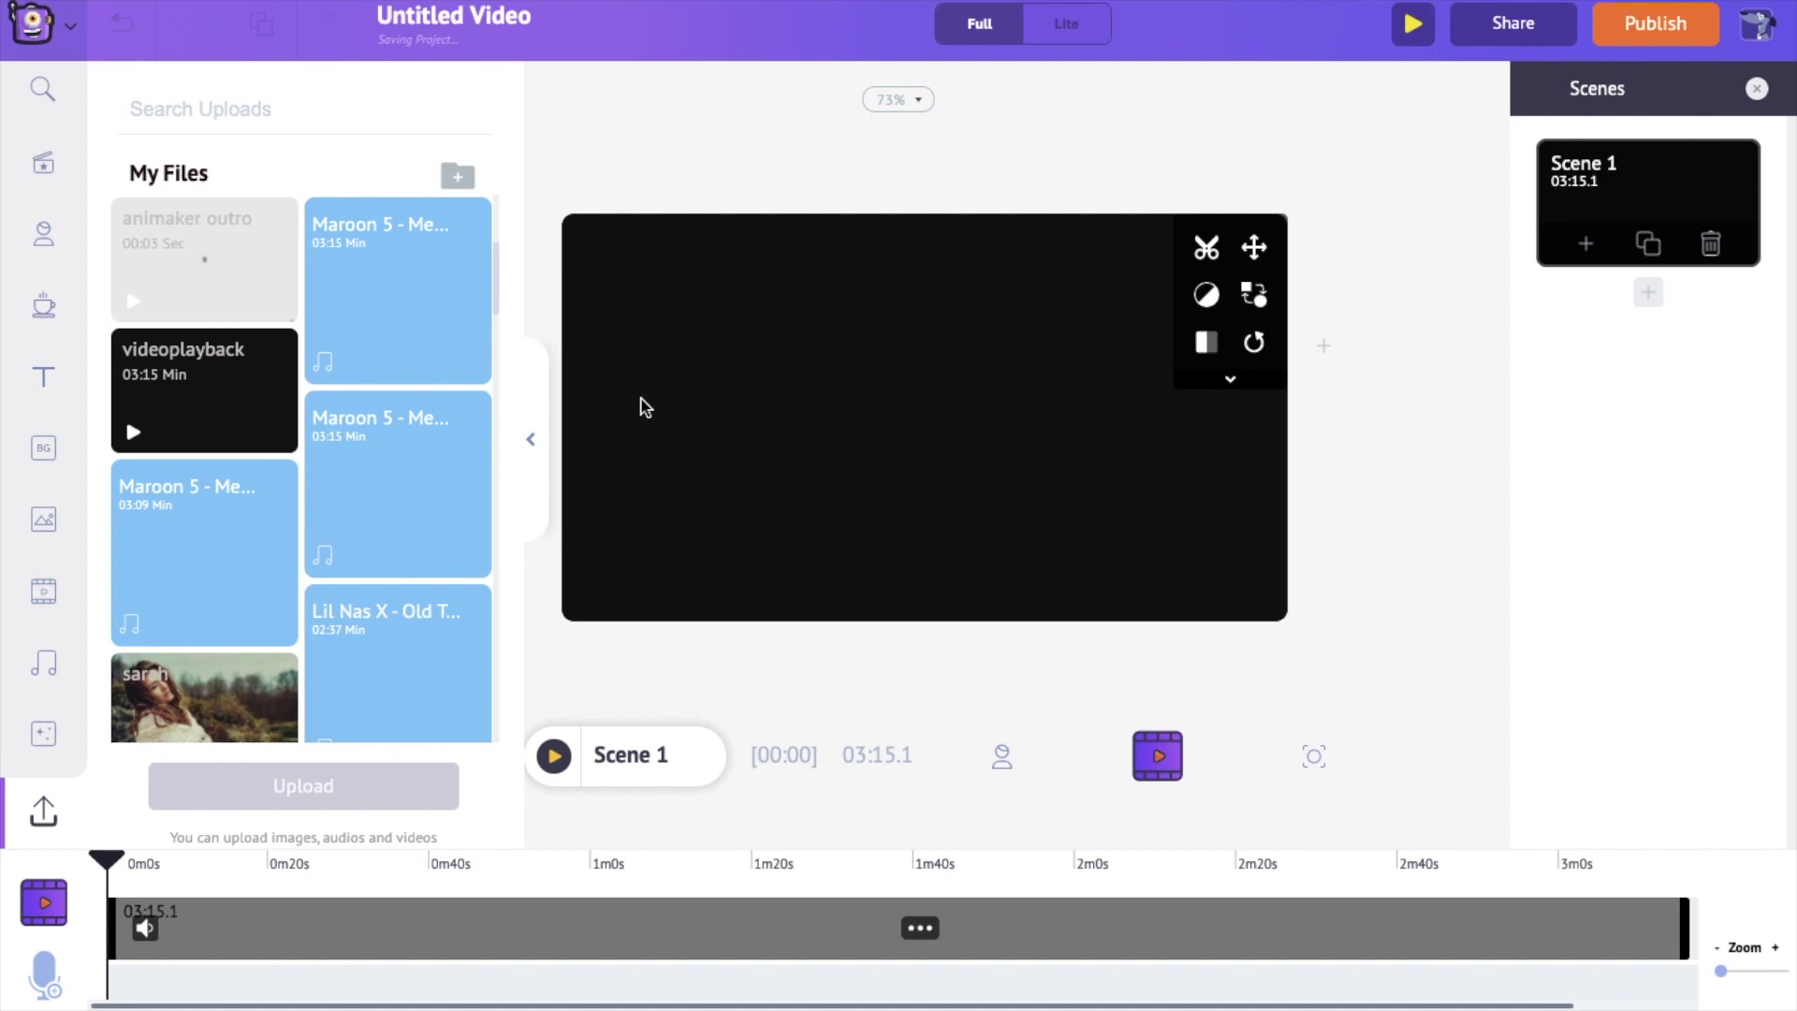
{"action": "left_click", "coordinate": [1219, 379]}
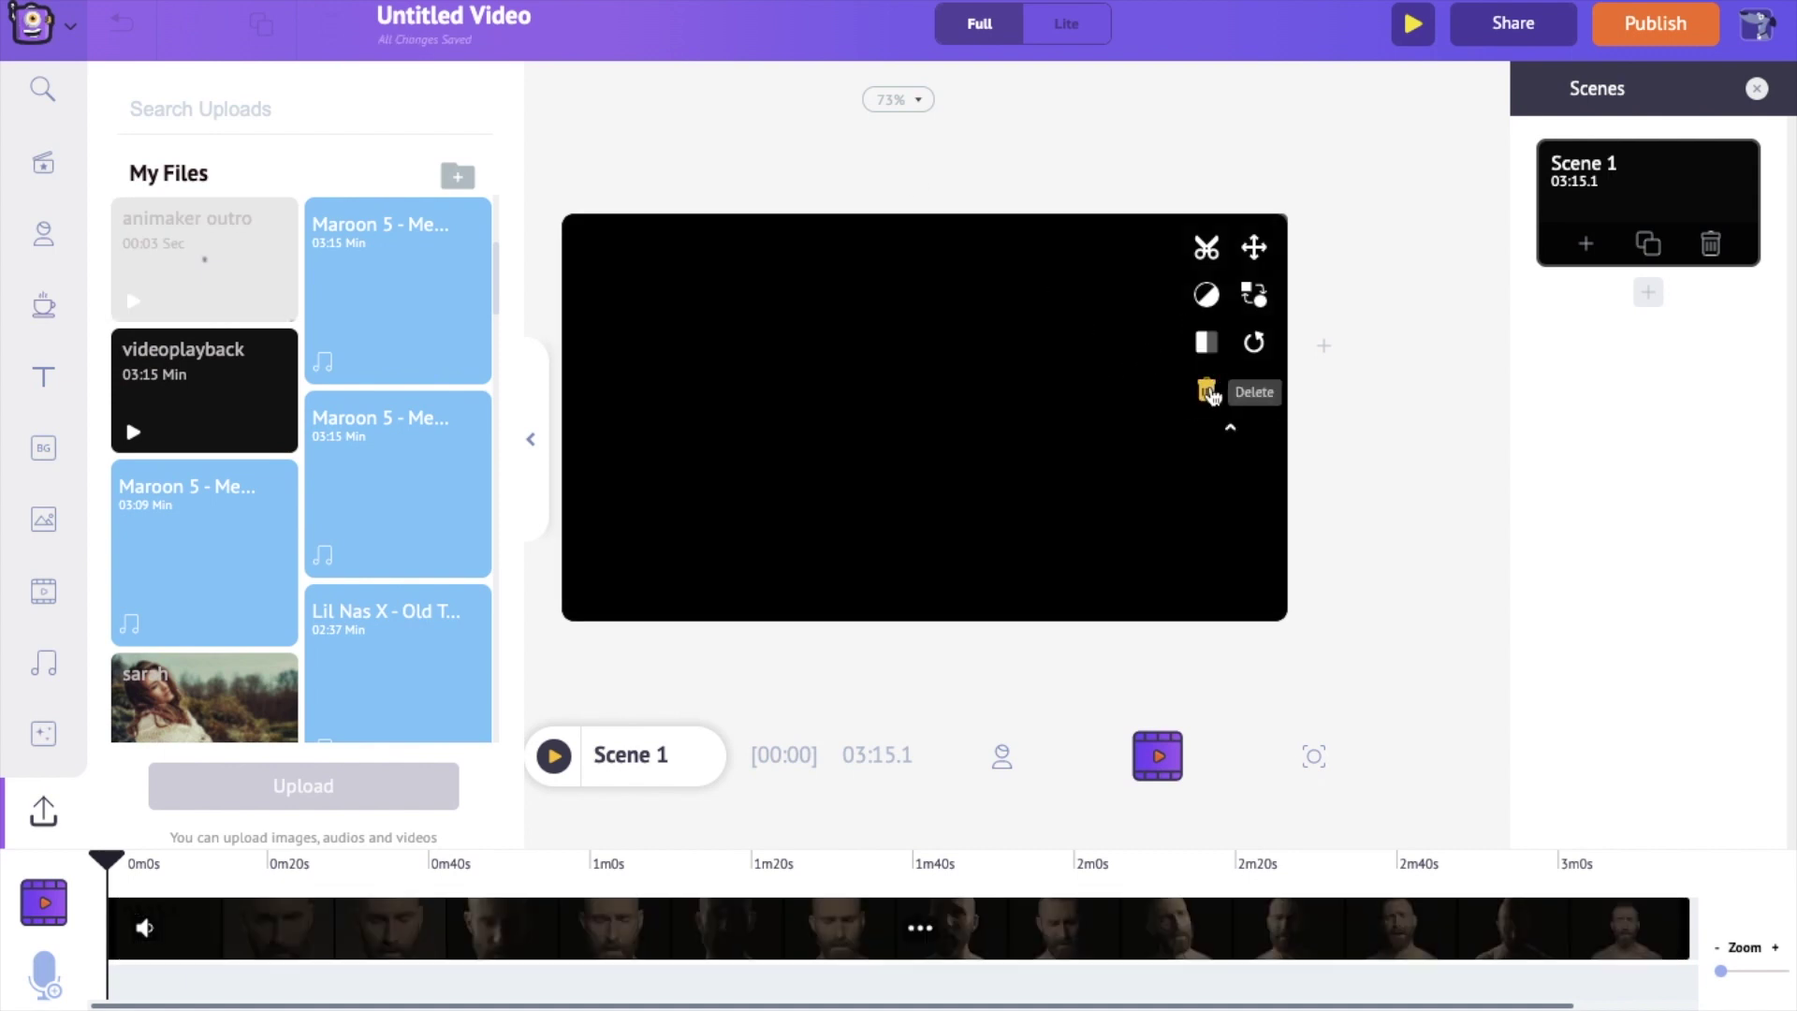
{"action": "left_click", "coordinate": [1208, 391]}
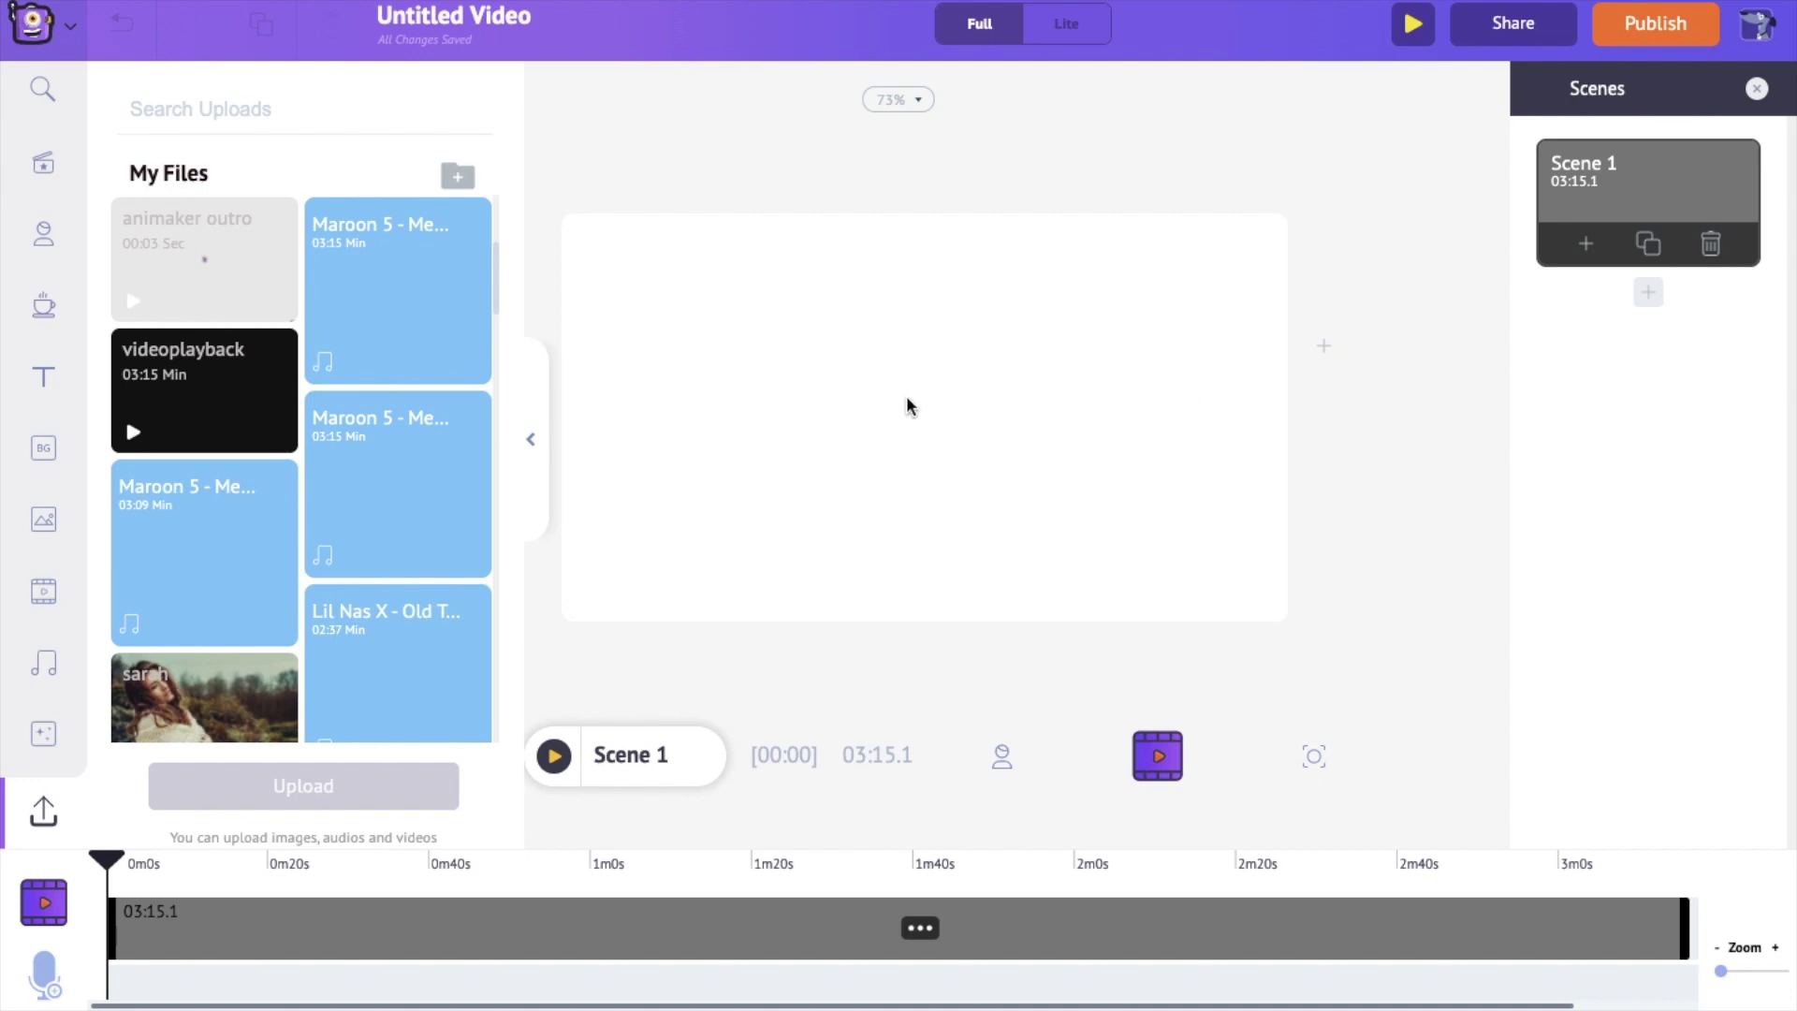
Step: Fill Scene 1 with the London Westminster time-lapse stock video
{"action": "left_click", "coordinate": [38, 599]}
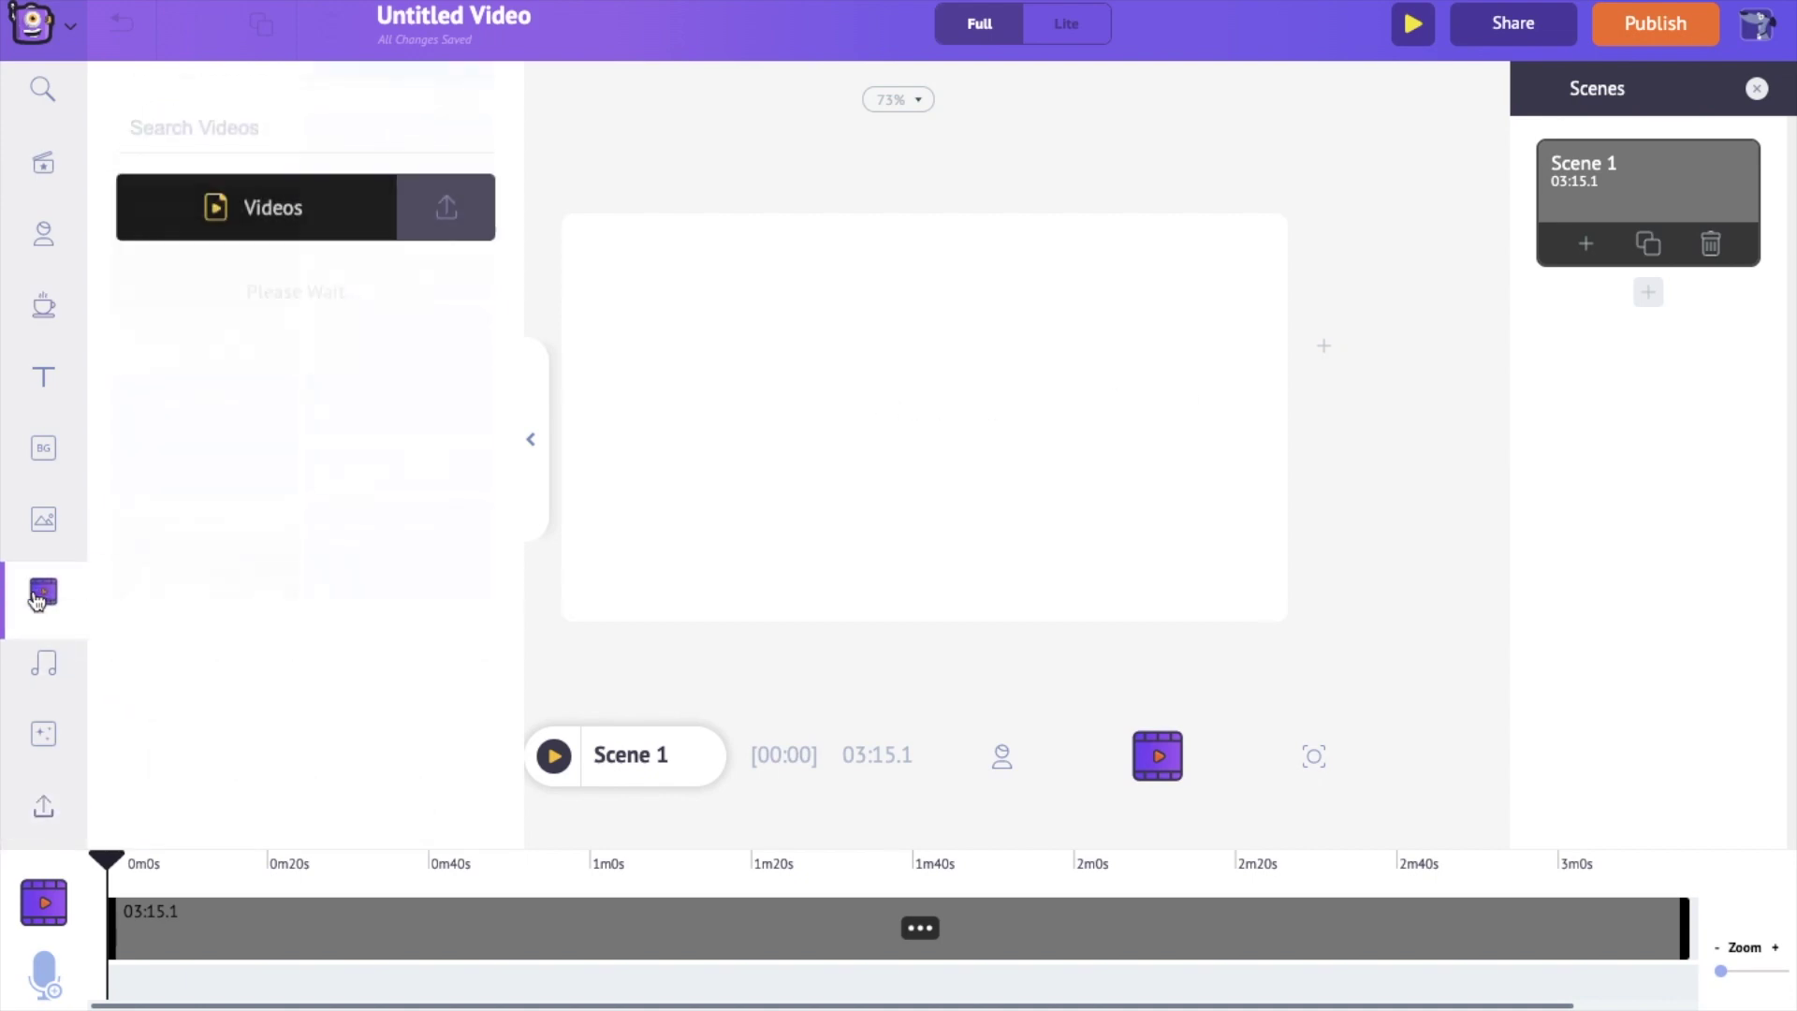
{"action": "scroll", "coordinate": [493, 524], "scroll_direction": "down", "scroll_amount": 5}
{"action": "scroll", "coordinate": [495, 536], "scroll_direction": "down", "scroll_amount": 8}
{"action": "scroll", "coordinate": [298, 613], "scroll_direction": "up", "scroll_amount": 14}
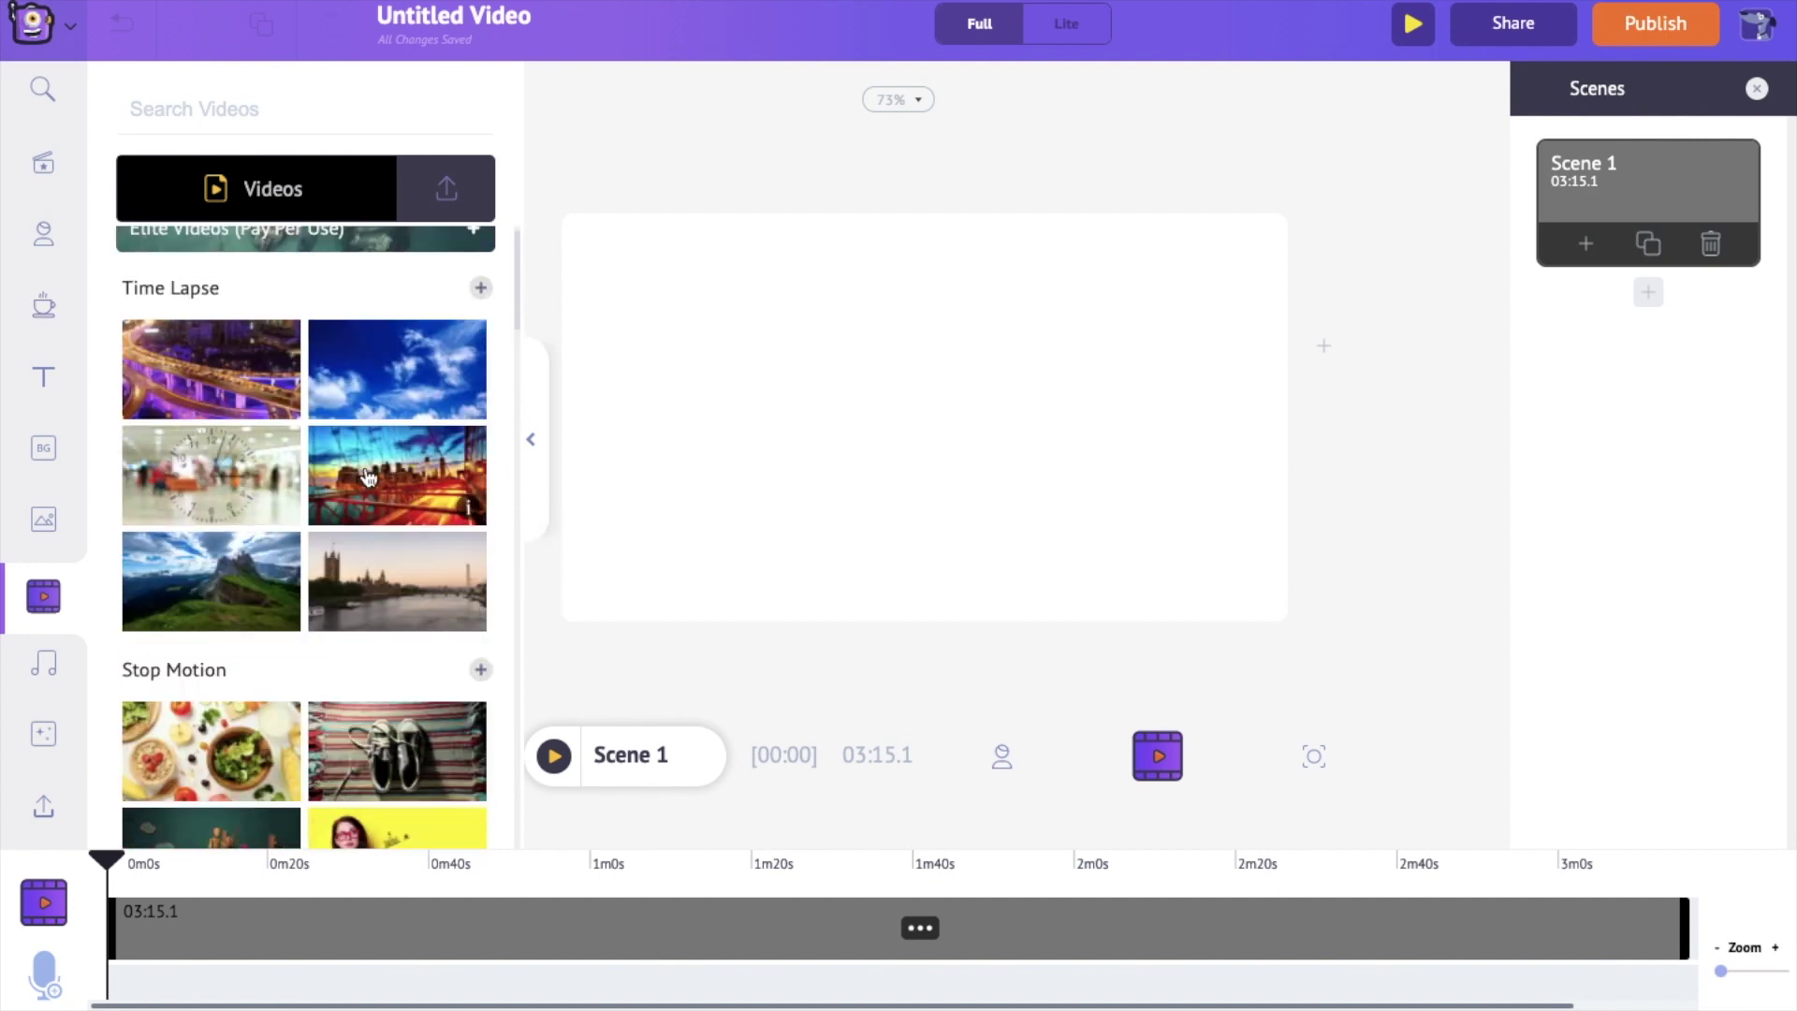
{"action": "scroll", "coordinate": [416, 593], "scroll_direction": "down", "scroll_amount": 3}
{"action": "scroll", "coordinate": [421, 600], "scroll_direction": "up", "scroll_amount": 2}
{"action": "left_click", "coordinate": [407, 536]}
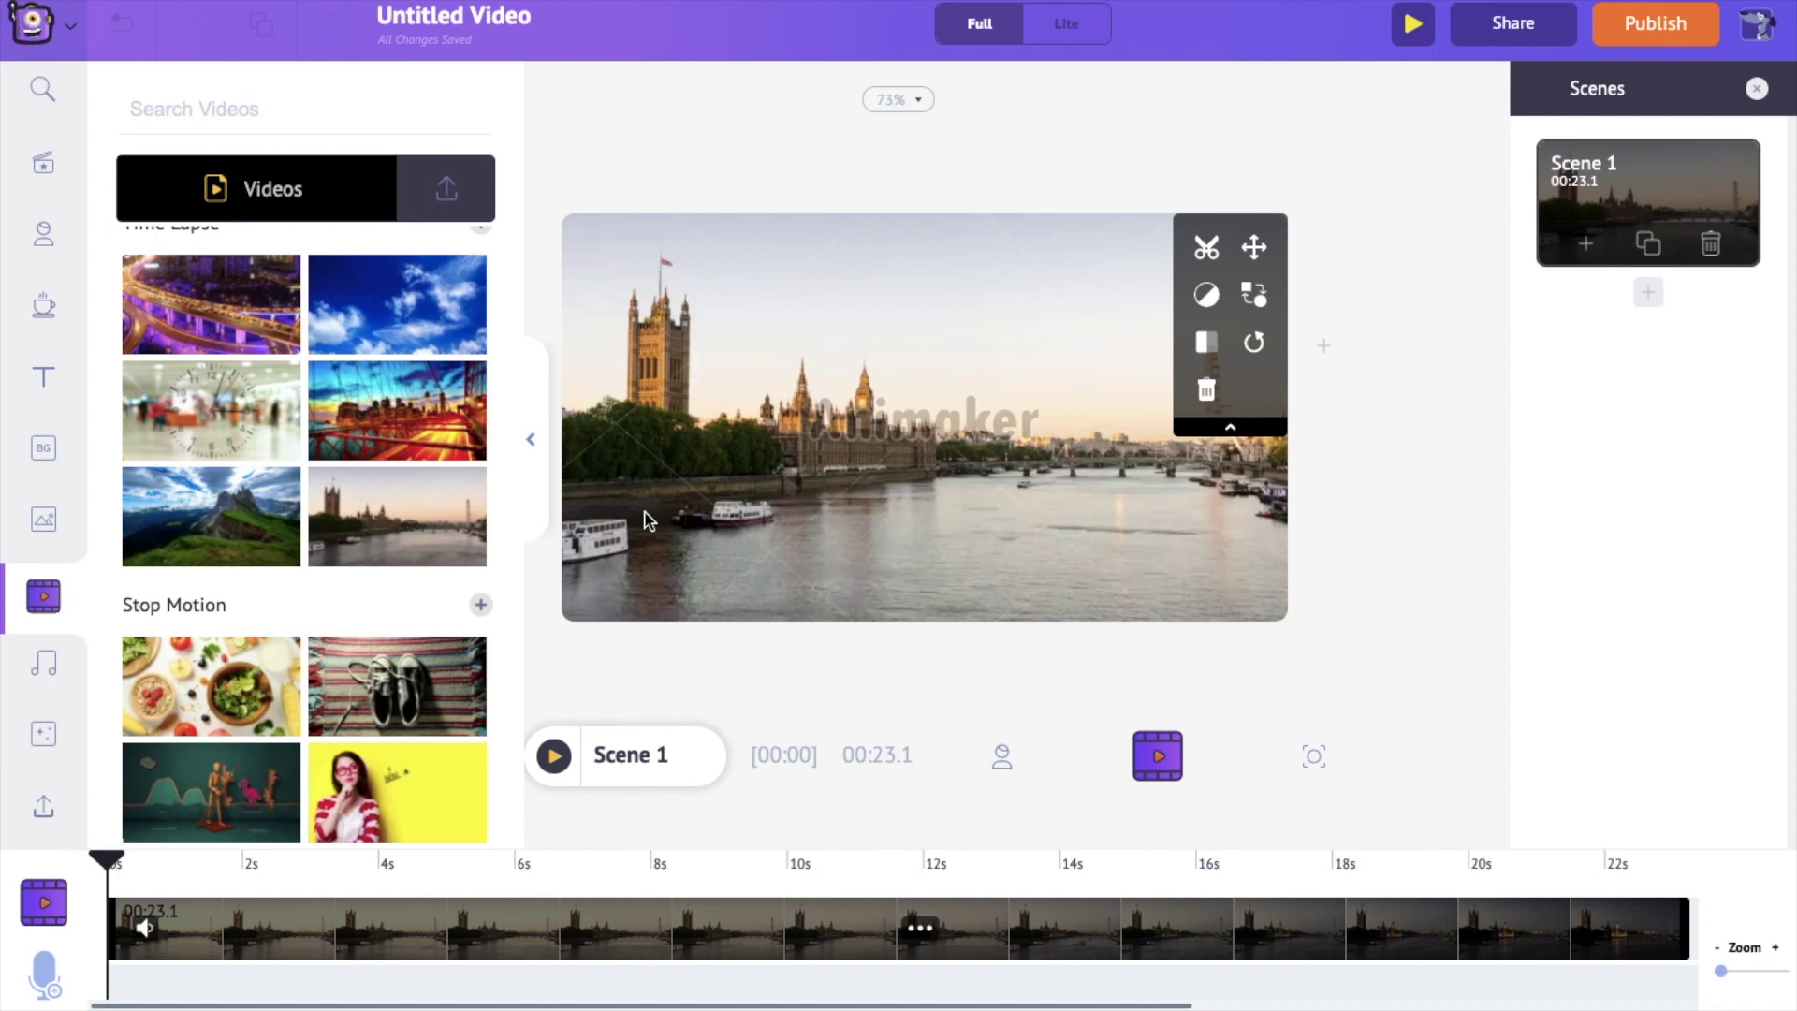
Step: Bring up the Text options panel
{"action": "left_click", "coordinate": [43, 377]}
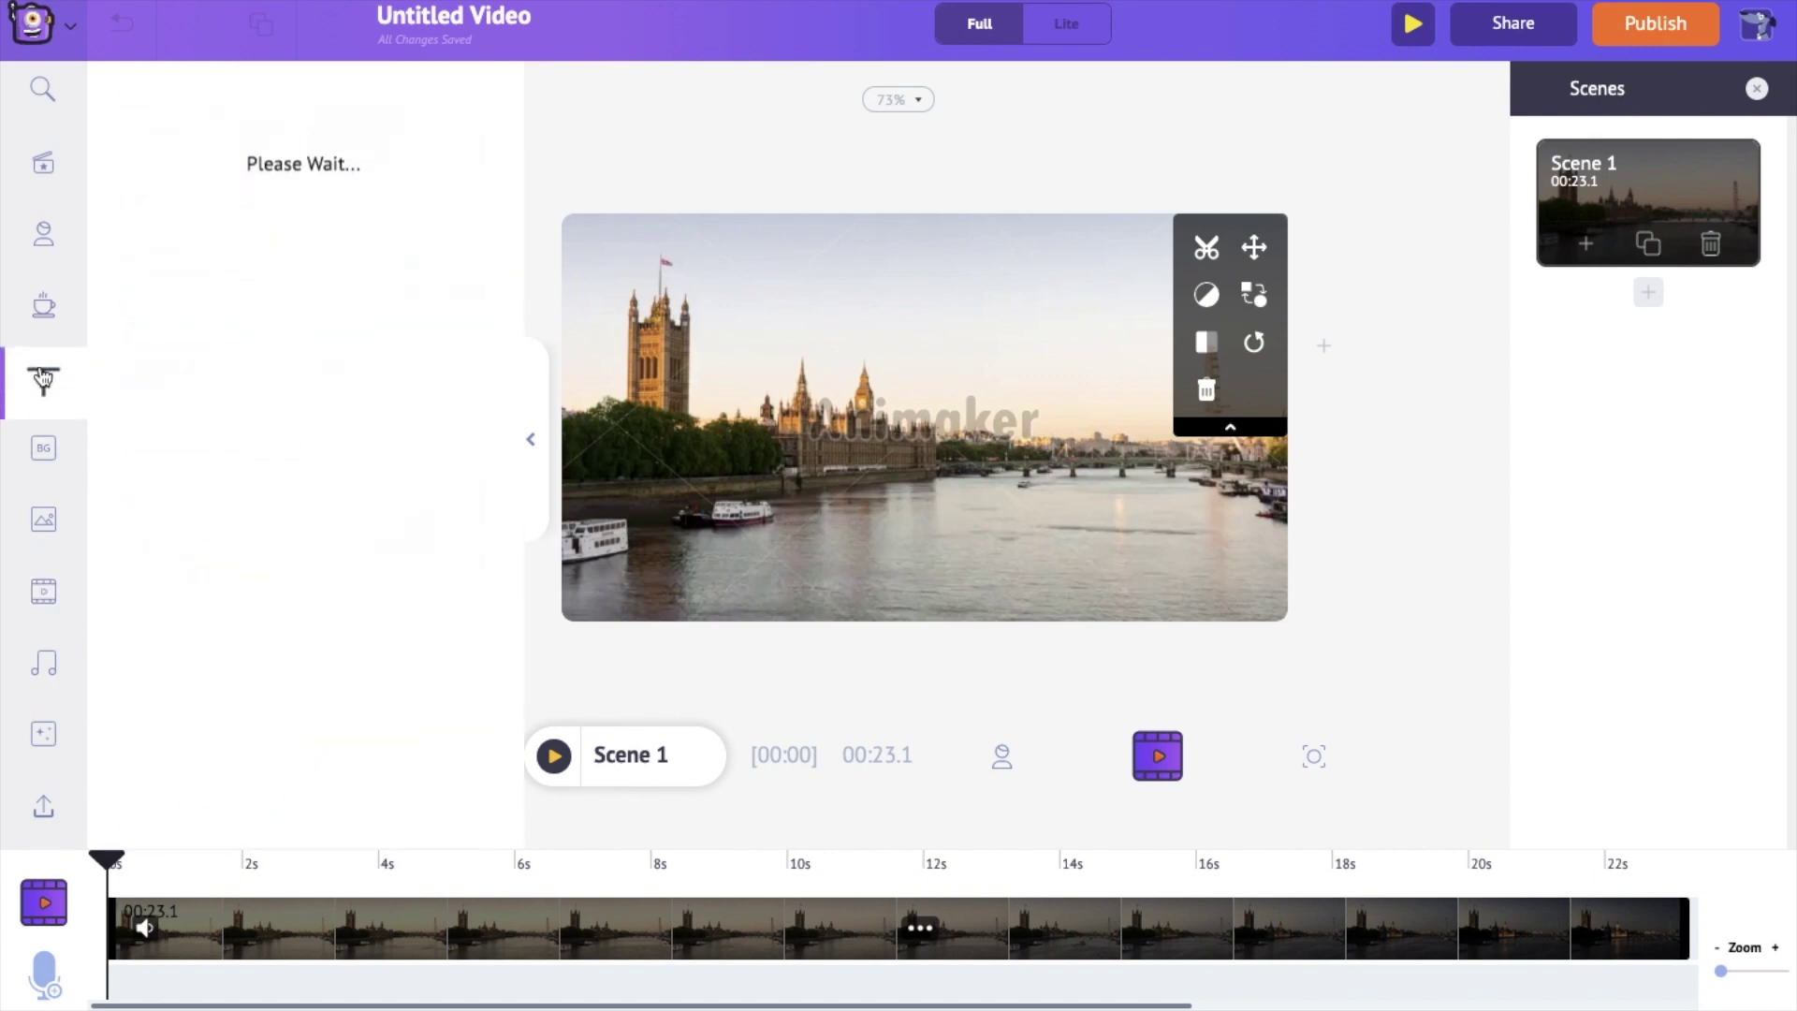
{"action": "scroll", "coordinate": [244, 489], "scroll_direction": "down", "scroll_amount": 5}
{"action": "scroll", "coordinate": [246, 489], "scroll_direction": "up", "scroll_amount": 5}
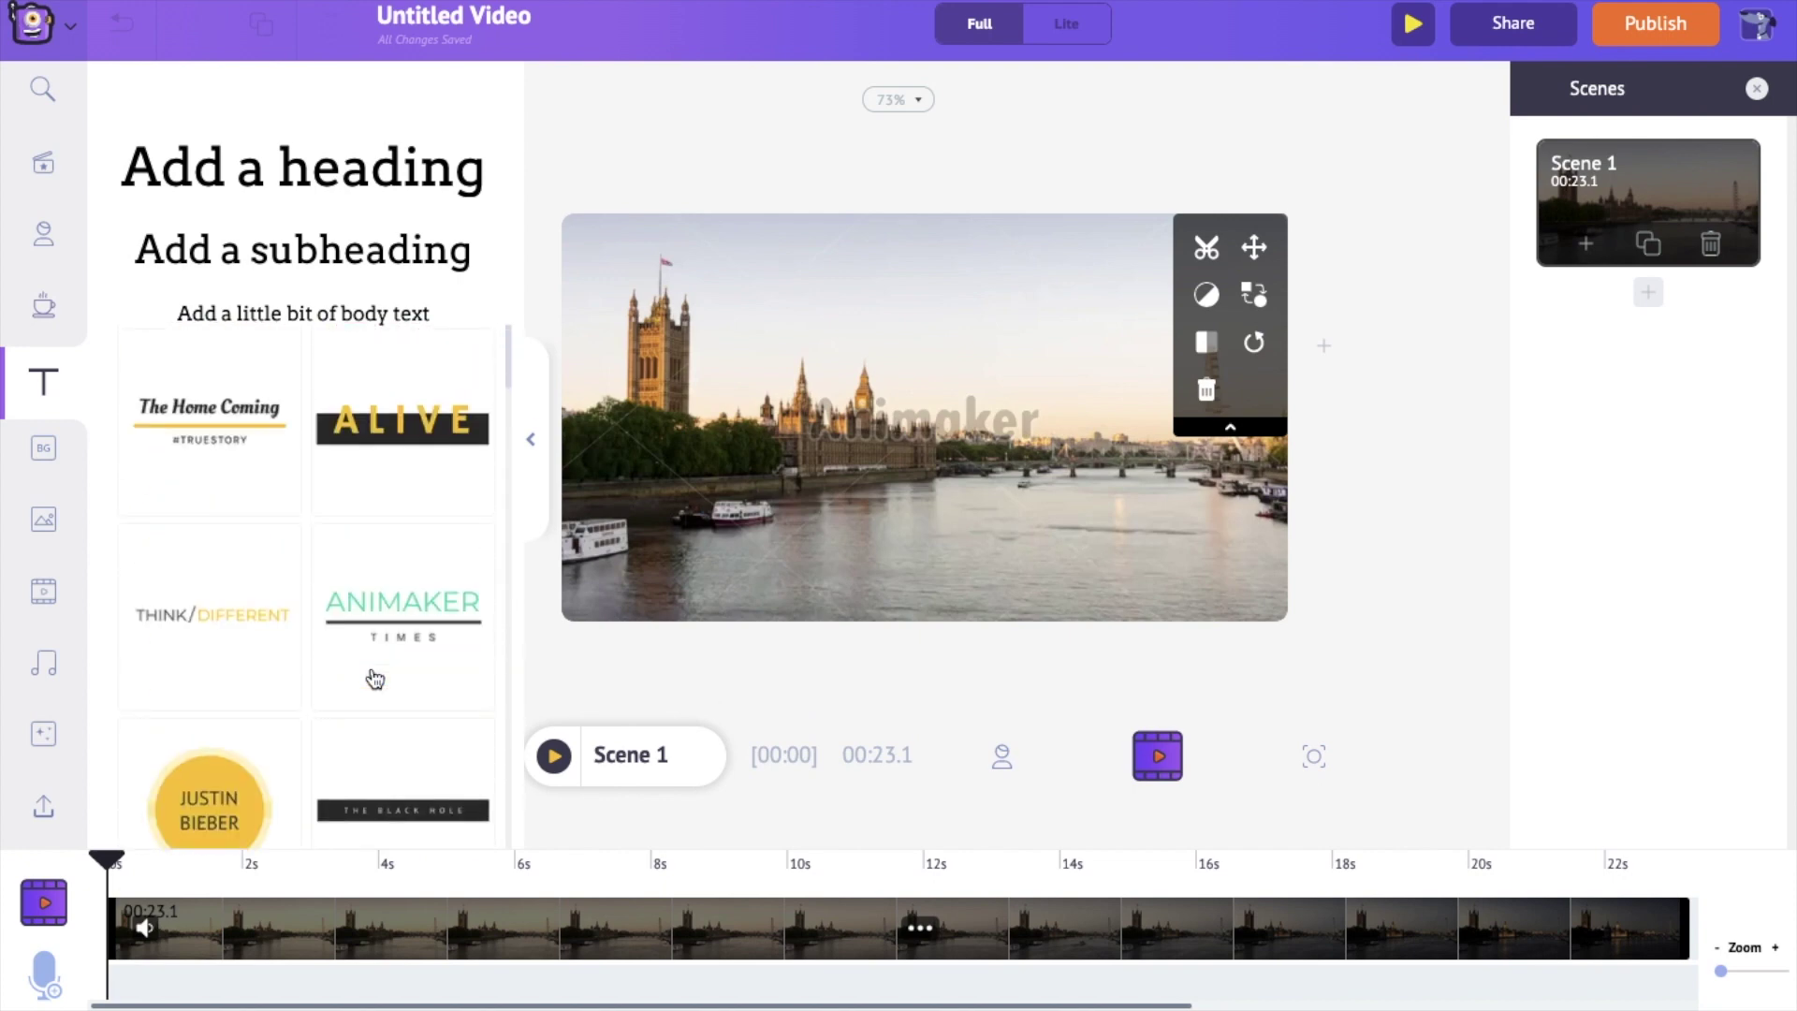
Step: Add an 'Add a heading' text to the scene
{"action": "left_click", "coordinate": [395, 180]}
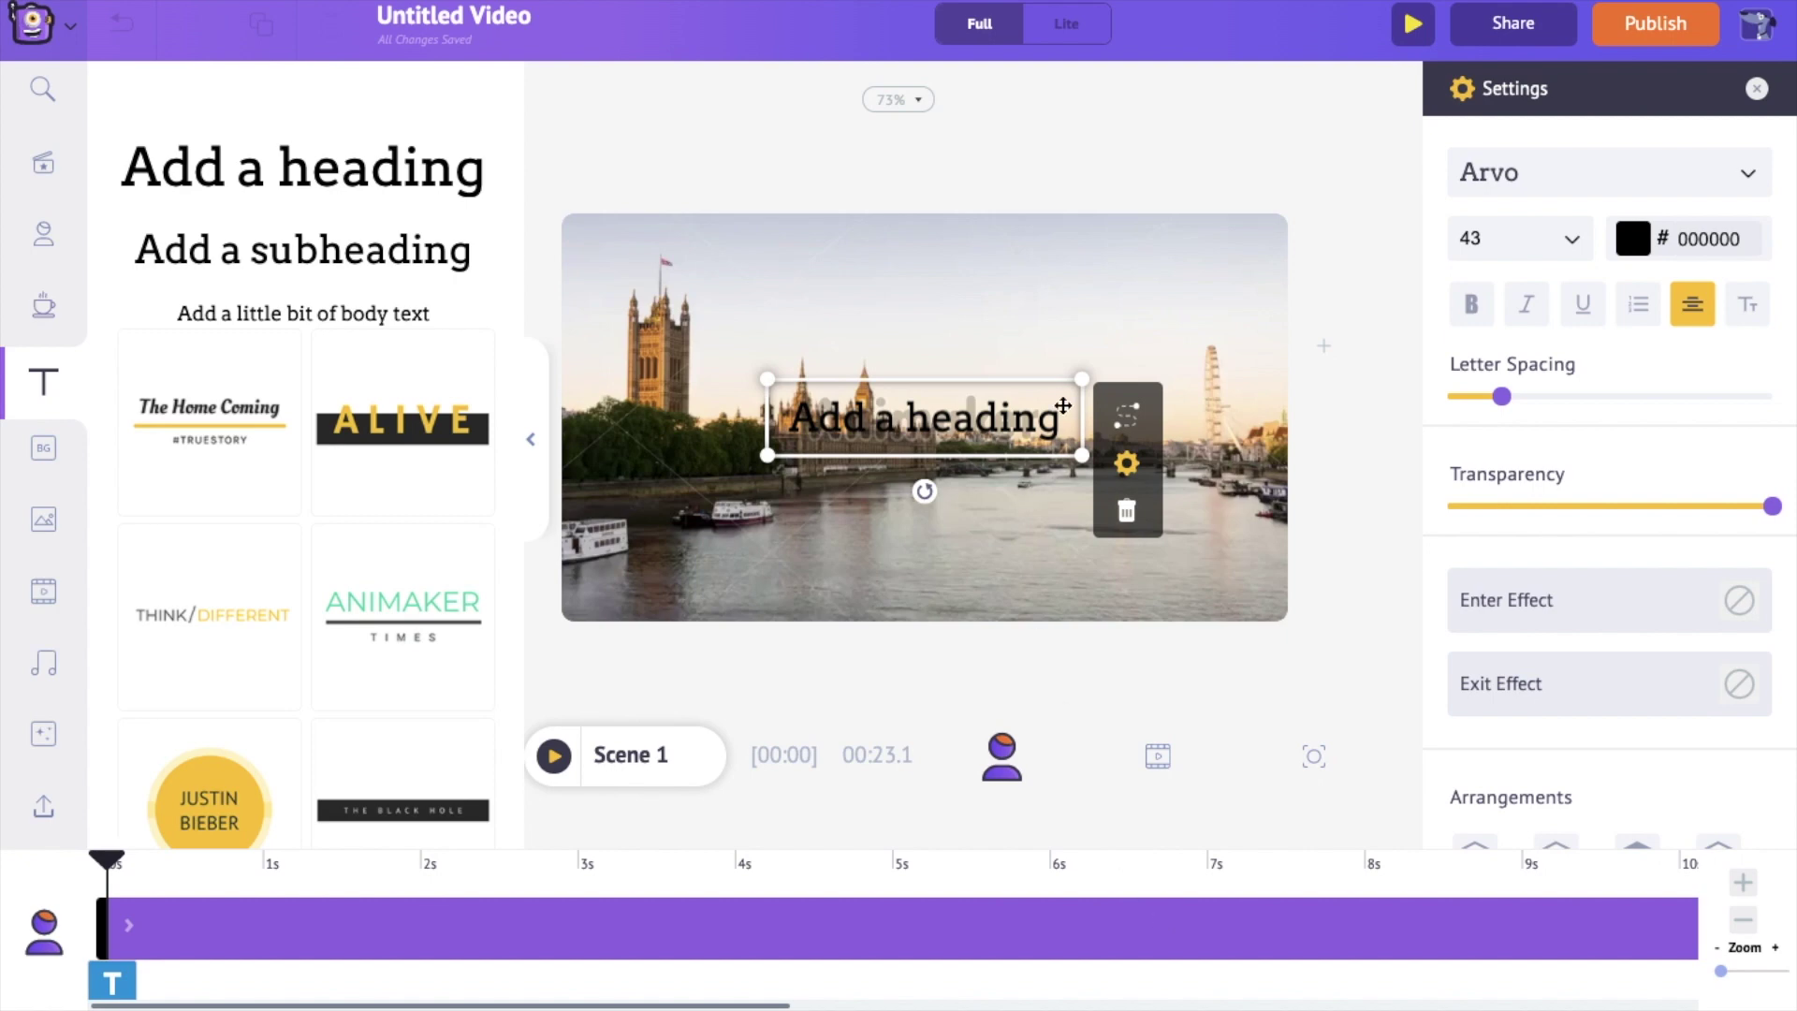
{"action": "scroll", "coordinate": [1278, 930], "scroll_direction": "right", "scroll_amount": 10}
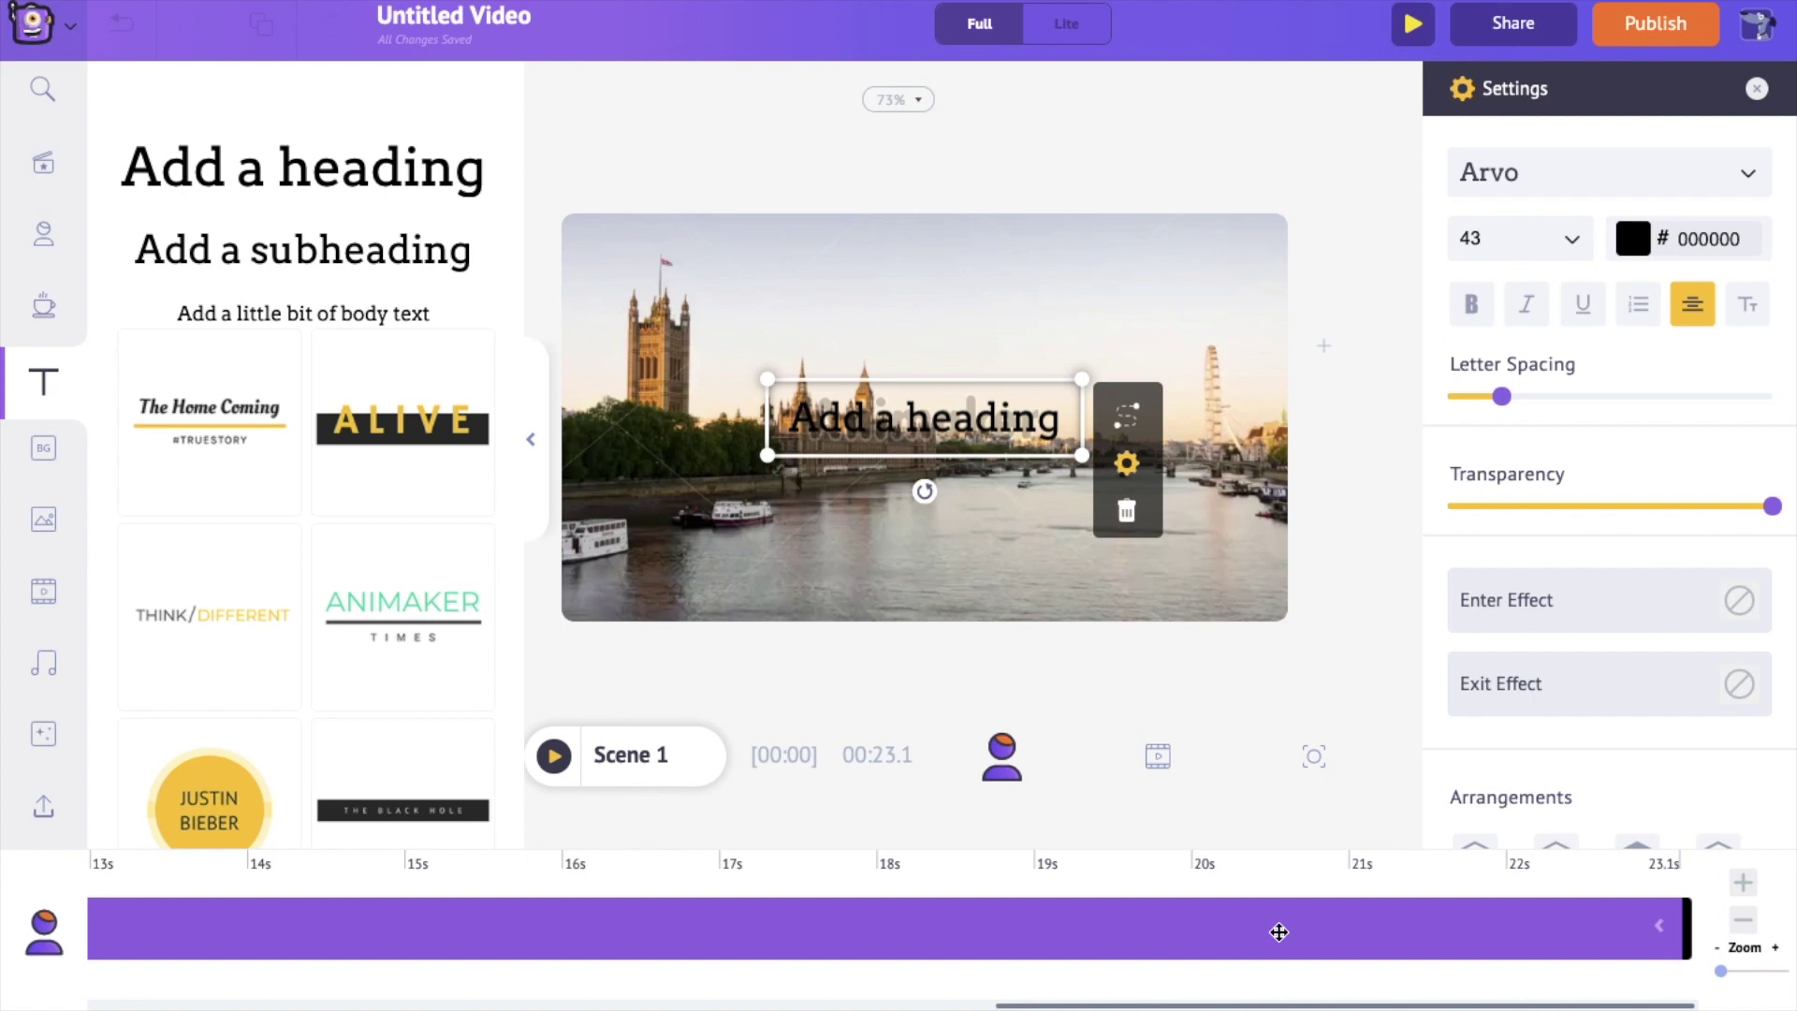
{"action": "scroll", "coordinate": [1278, 930], "scroll_direction": "left", "scroll_amount": 10}
{"action": "scroll", "coordinate": [1278, 930], "scroll_direction": "right", "scroll_amount": 10}
{"action": "scroll", "coordinate": [1359, 943], "scroll_direction": "left", "scroll_amount": 10}
{"action": "scroll", "coordinate": [1359, 943], "scroll_direction": "right", "scroll_amount": 10}
Step: Make the heading show from about 3 s to 7 s, then preview the scene
{"action": "left_click_drag", "start_coordinate": [1685, 927], "coordinate": [1128, 914]}
{"action": "left_click_drag", "start_coordinate": [101, 920], "coordinate": [591, 915]}
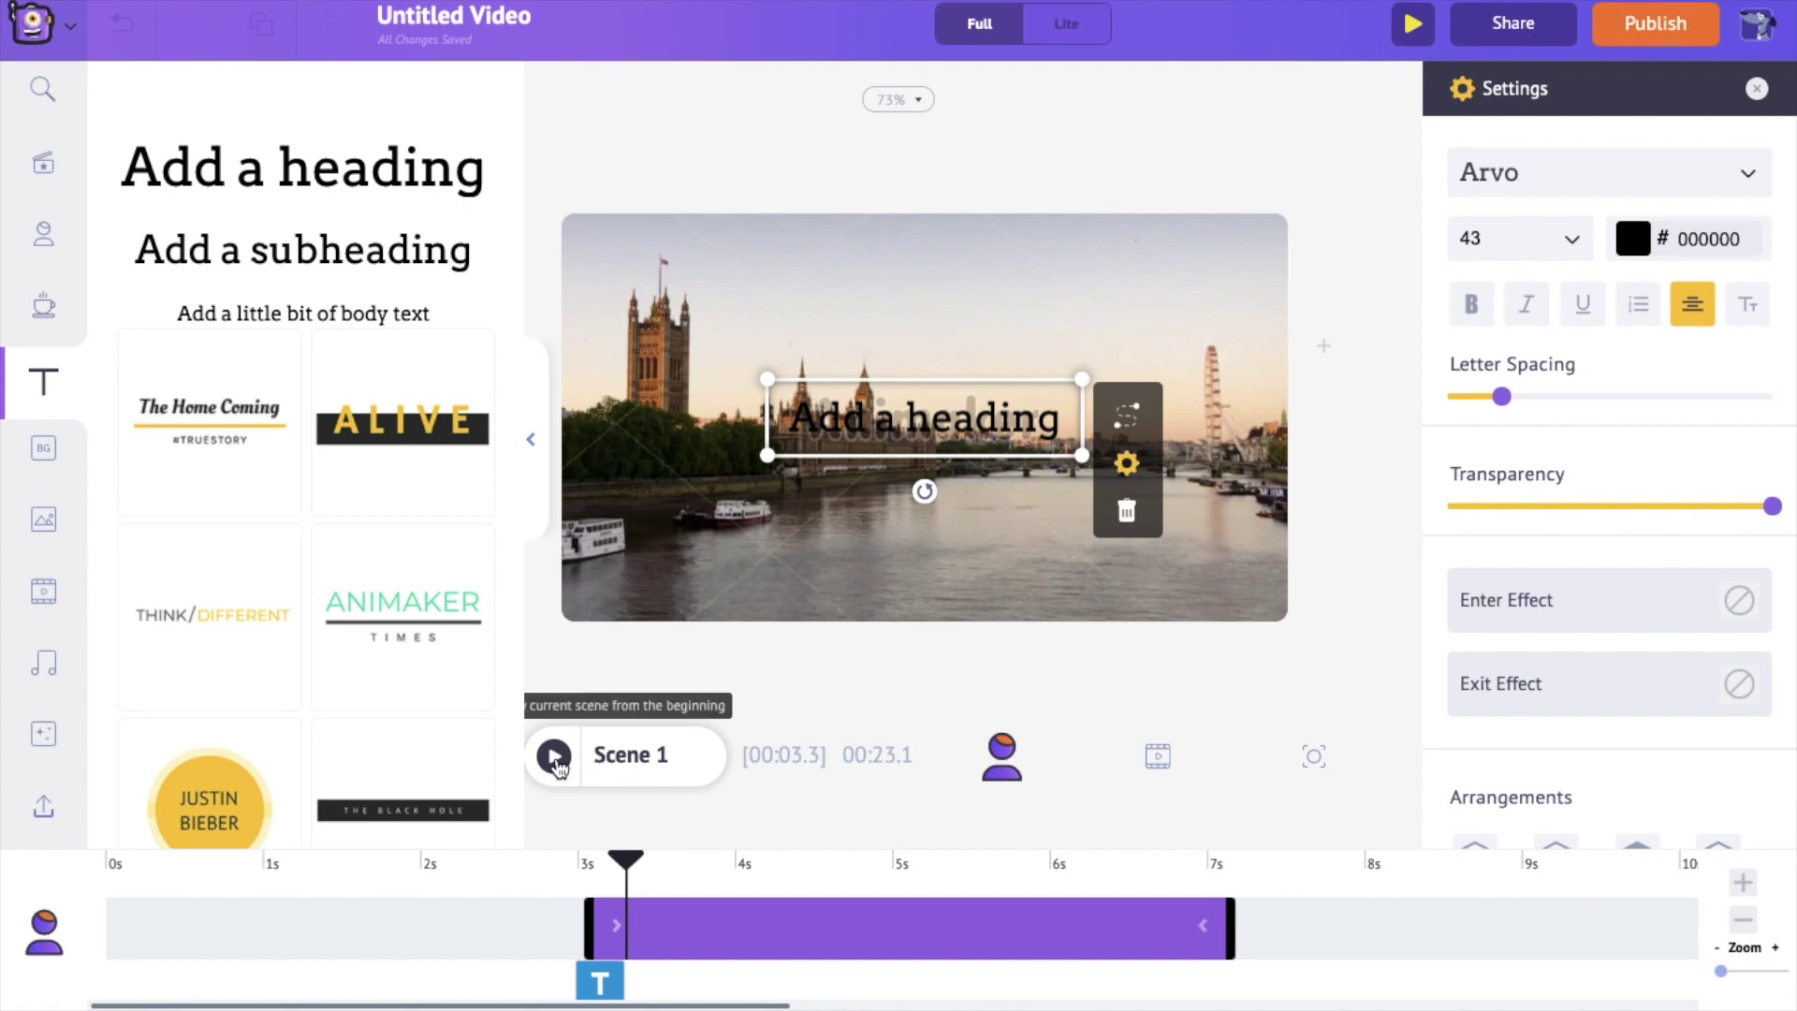
{"action": "left_click", "coordinate": [554, 756]}
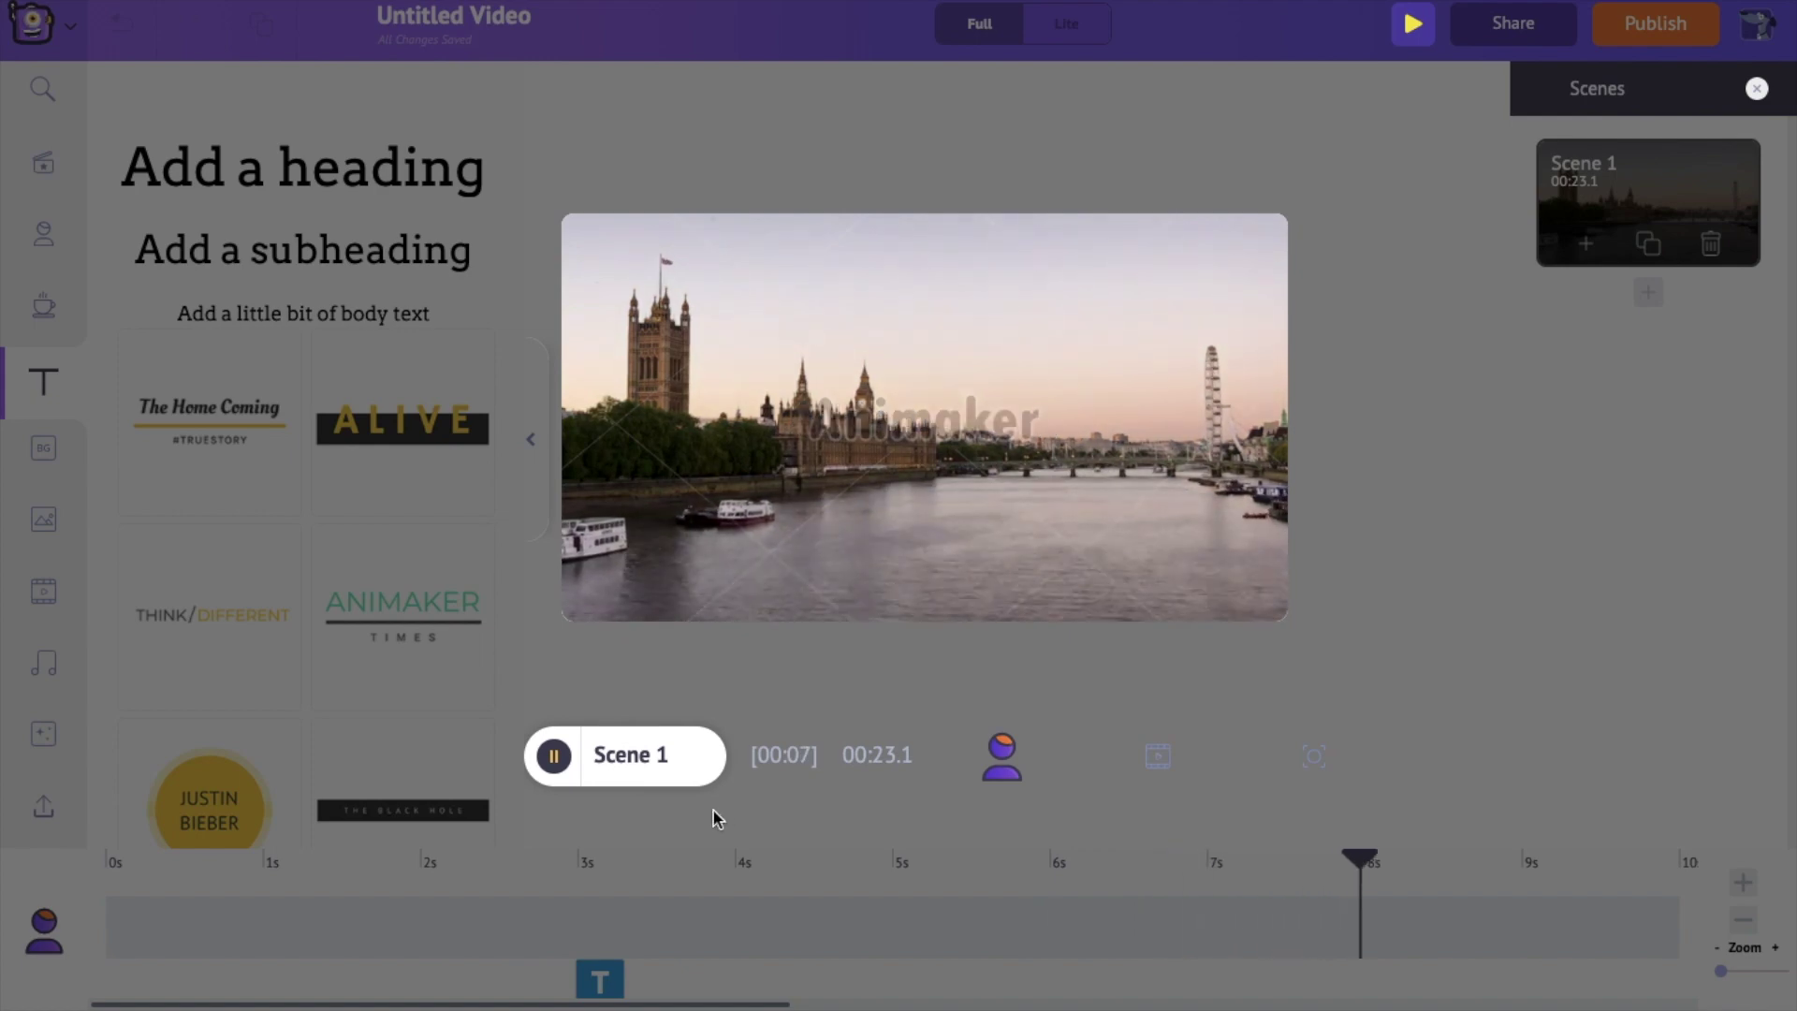
{"action": "left_click", "coordinate": [971, 426]}
Step: Change the heading to 'How to add text to videos?' and drag it lower on the video
{"action": "double_click", "coordinate": [970, 427]}
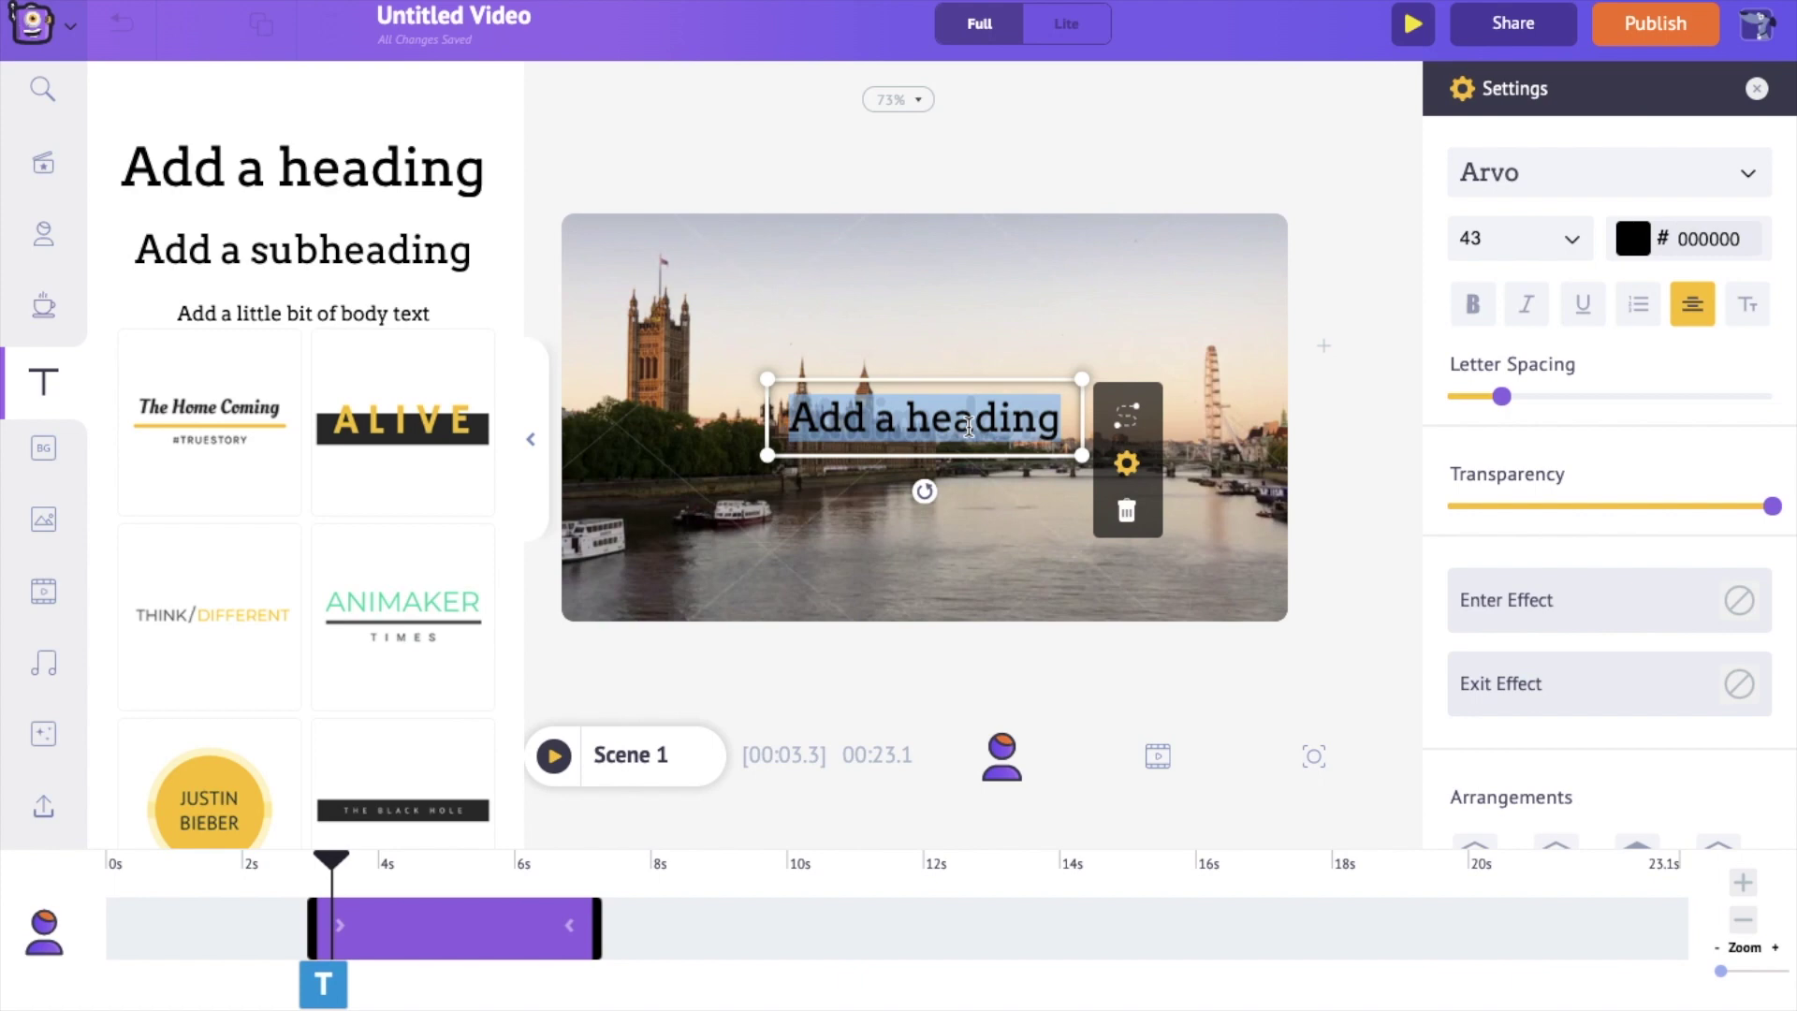
{"action": "type", "text": "Ho"}
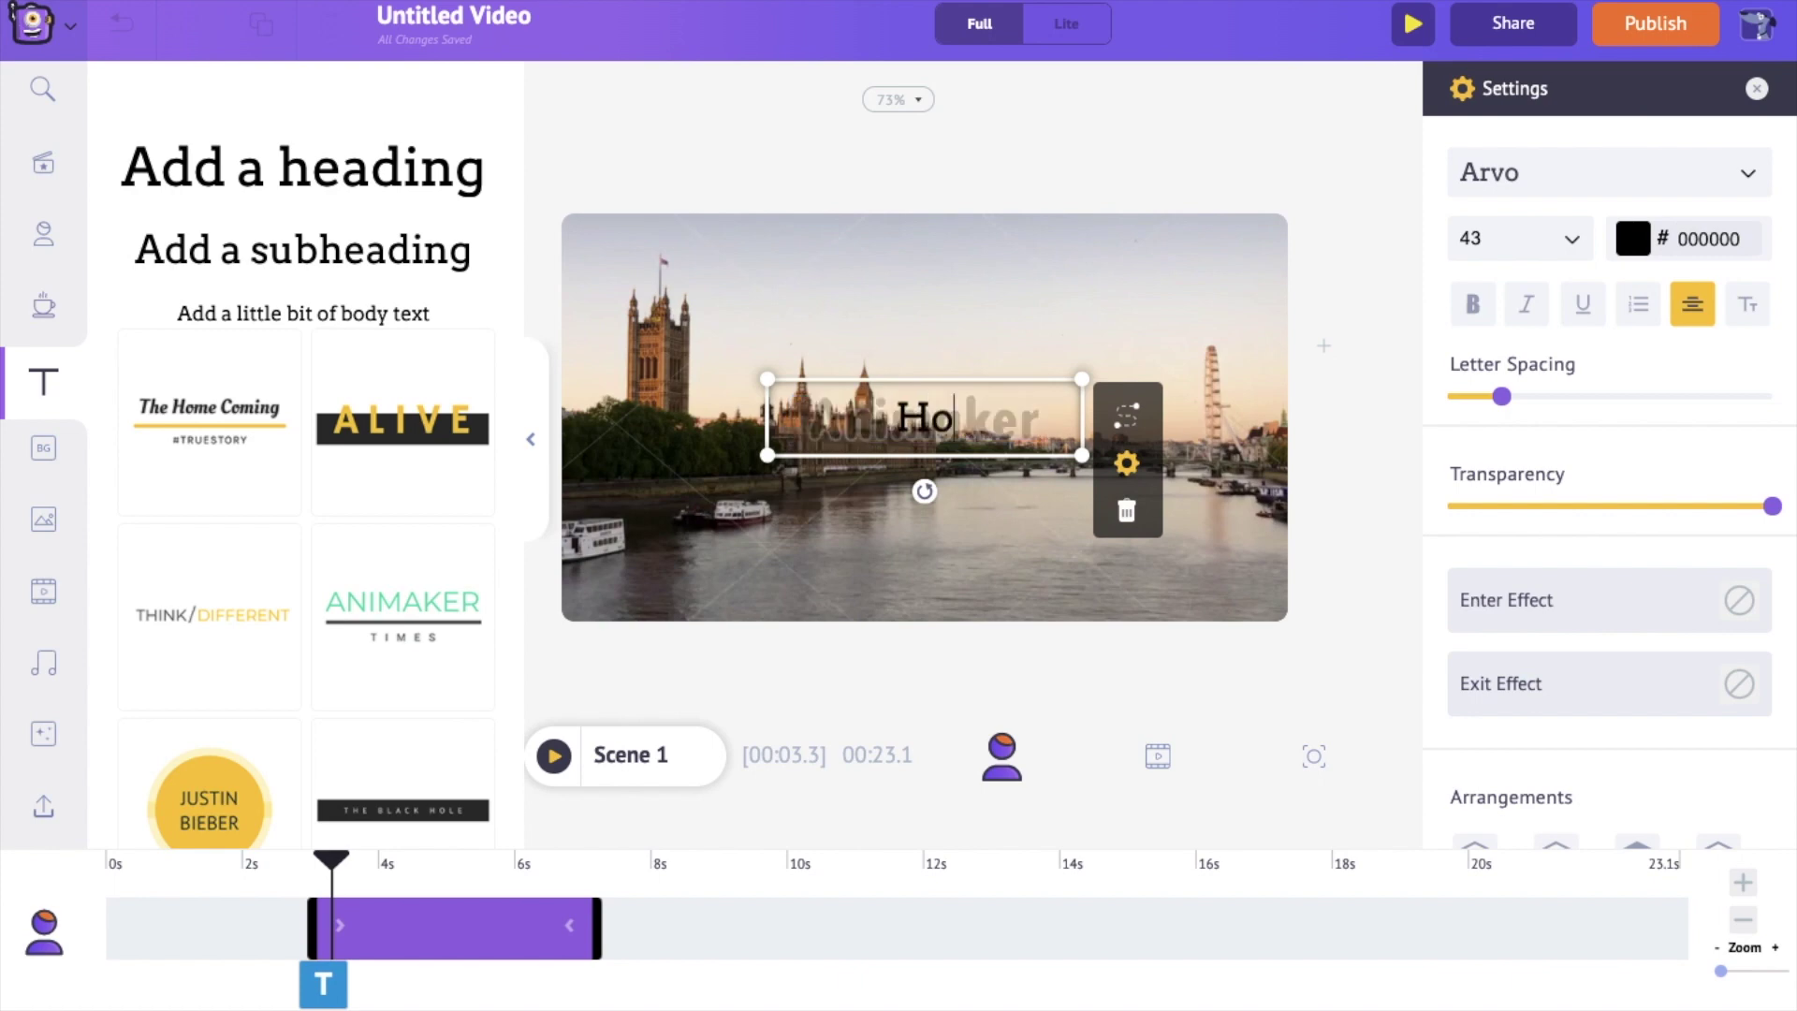
{"action": "type", "text": "w to add te"}
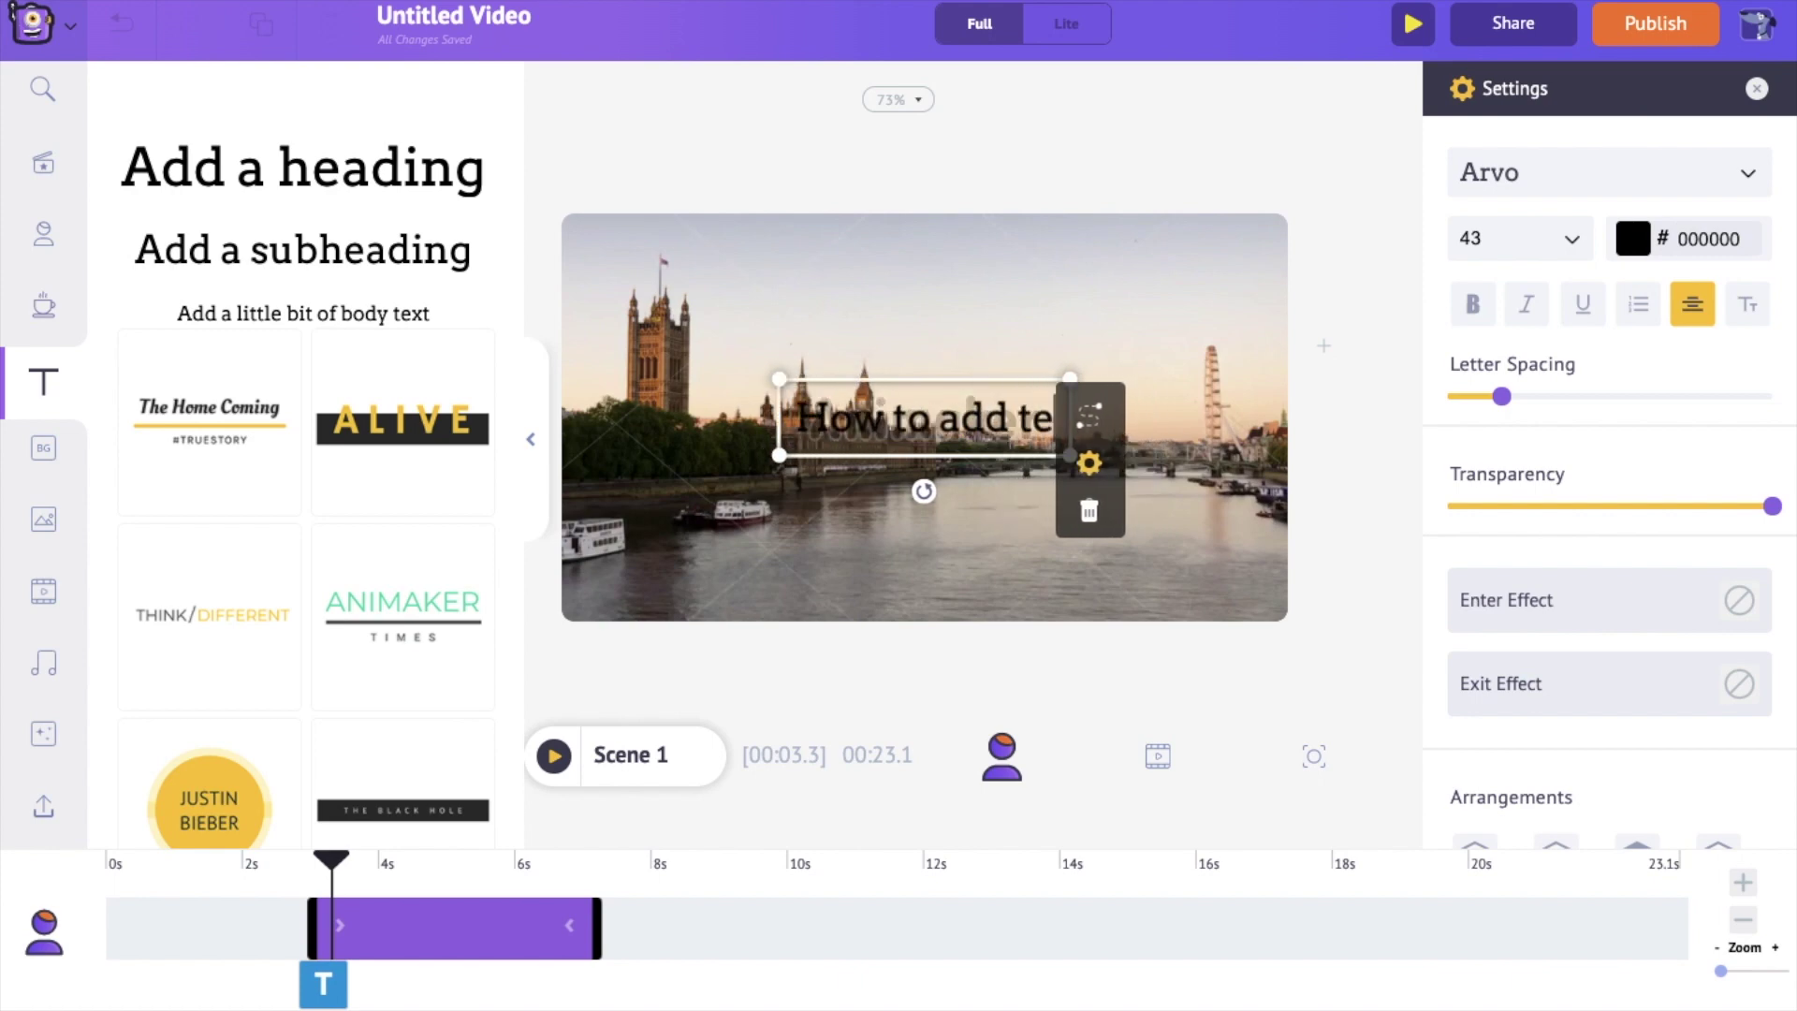
{"action": "type", "text": "xt to videos?"}
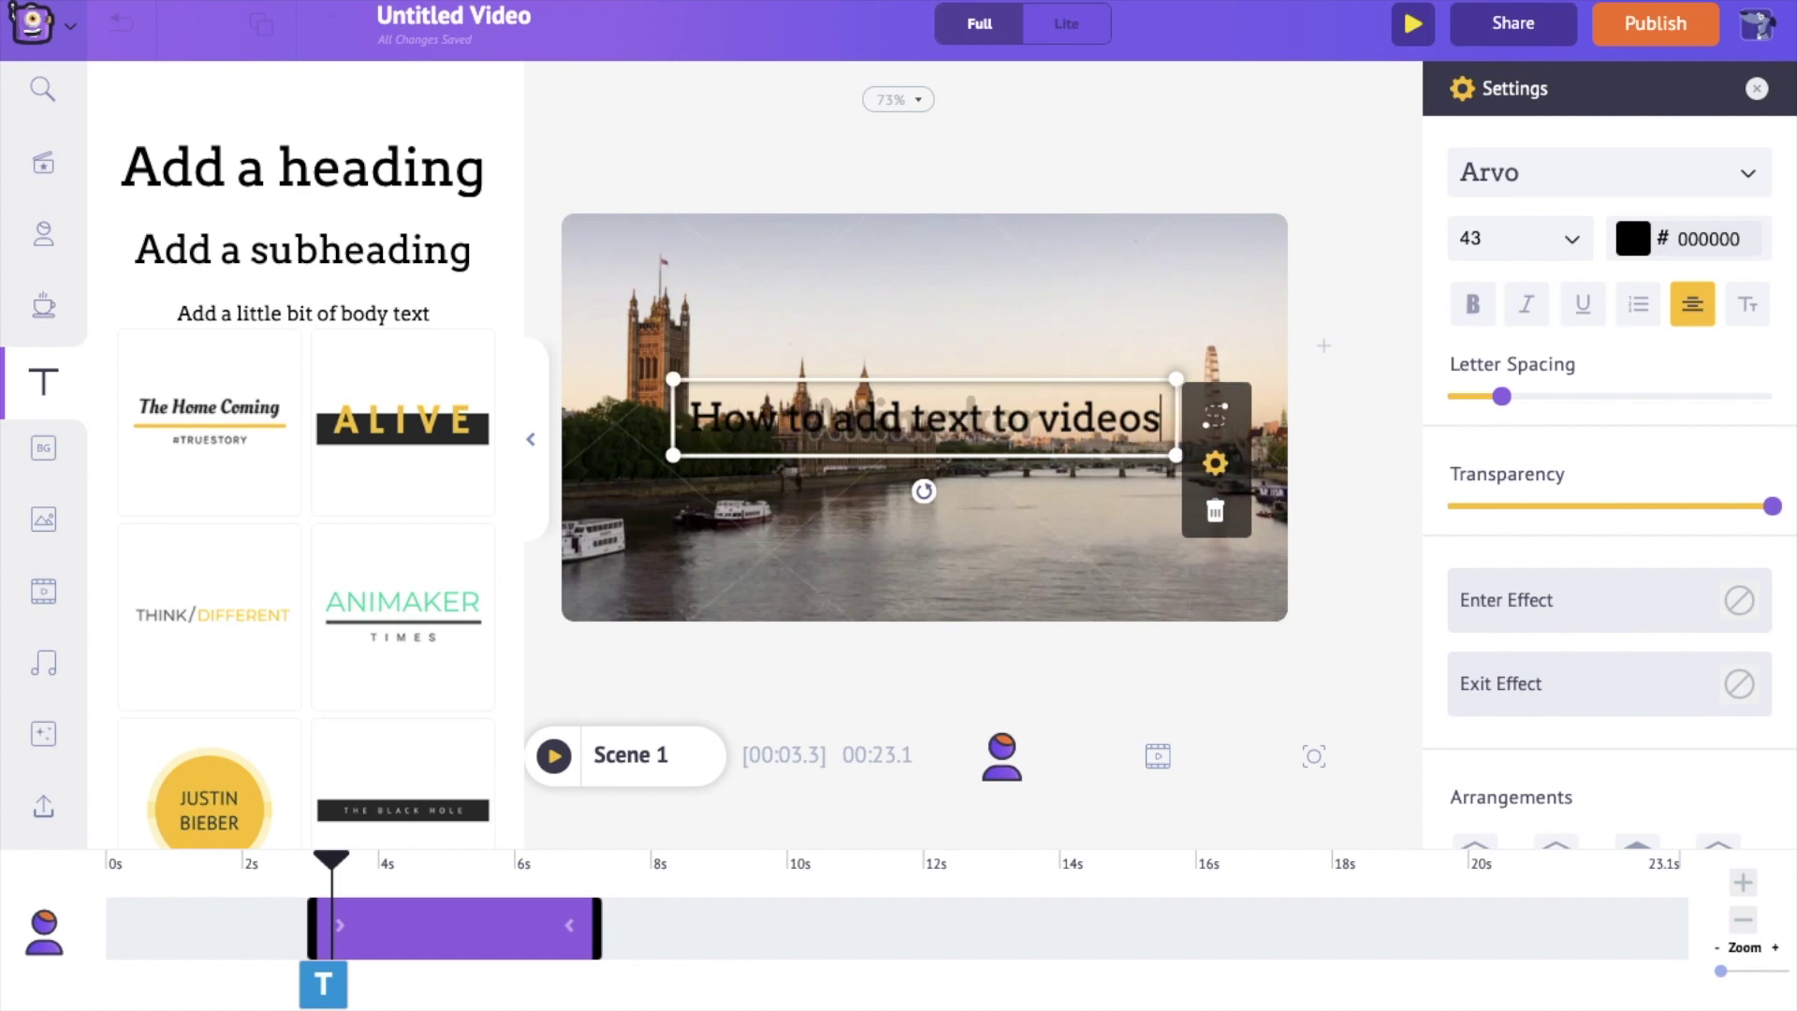
{"action": "left_click_drag", "start_coordinate": [1054, 378], "coordinate": [1080, 512]}
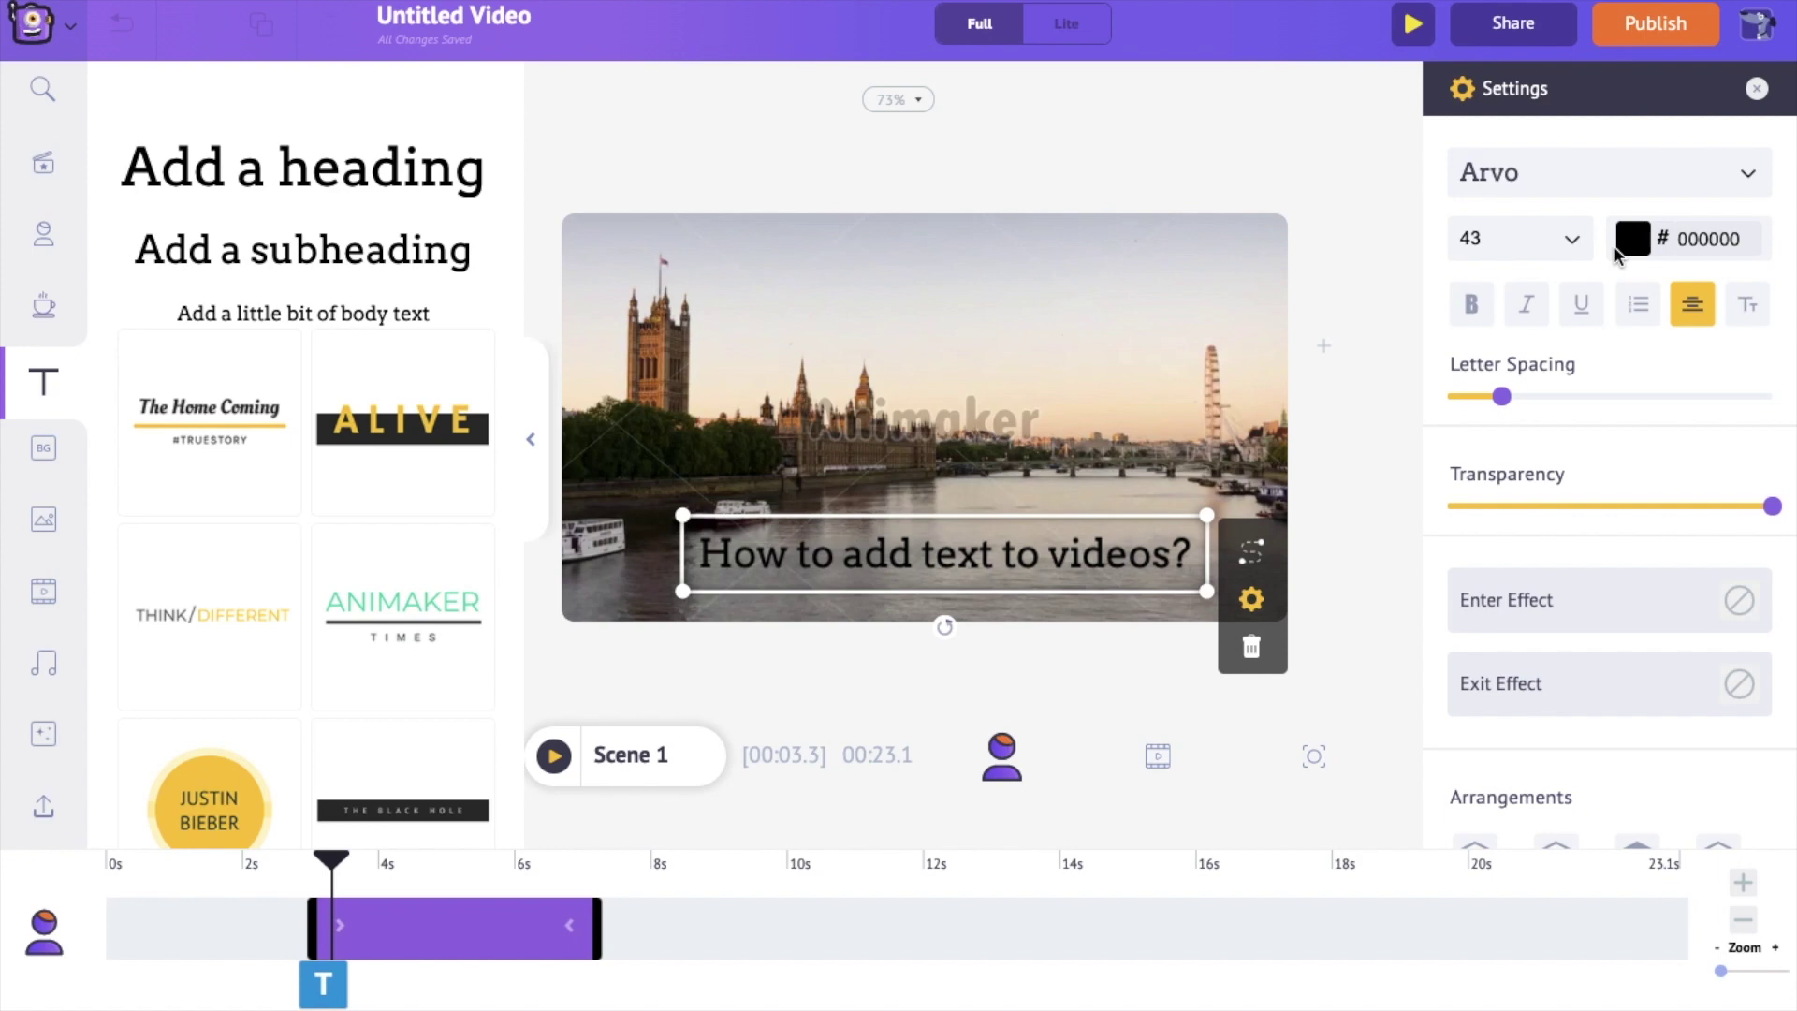
{"action": "left_click", "coordinate": [1628, 245]}
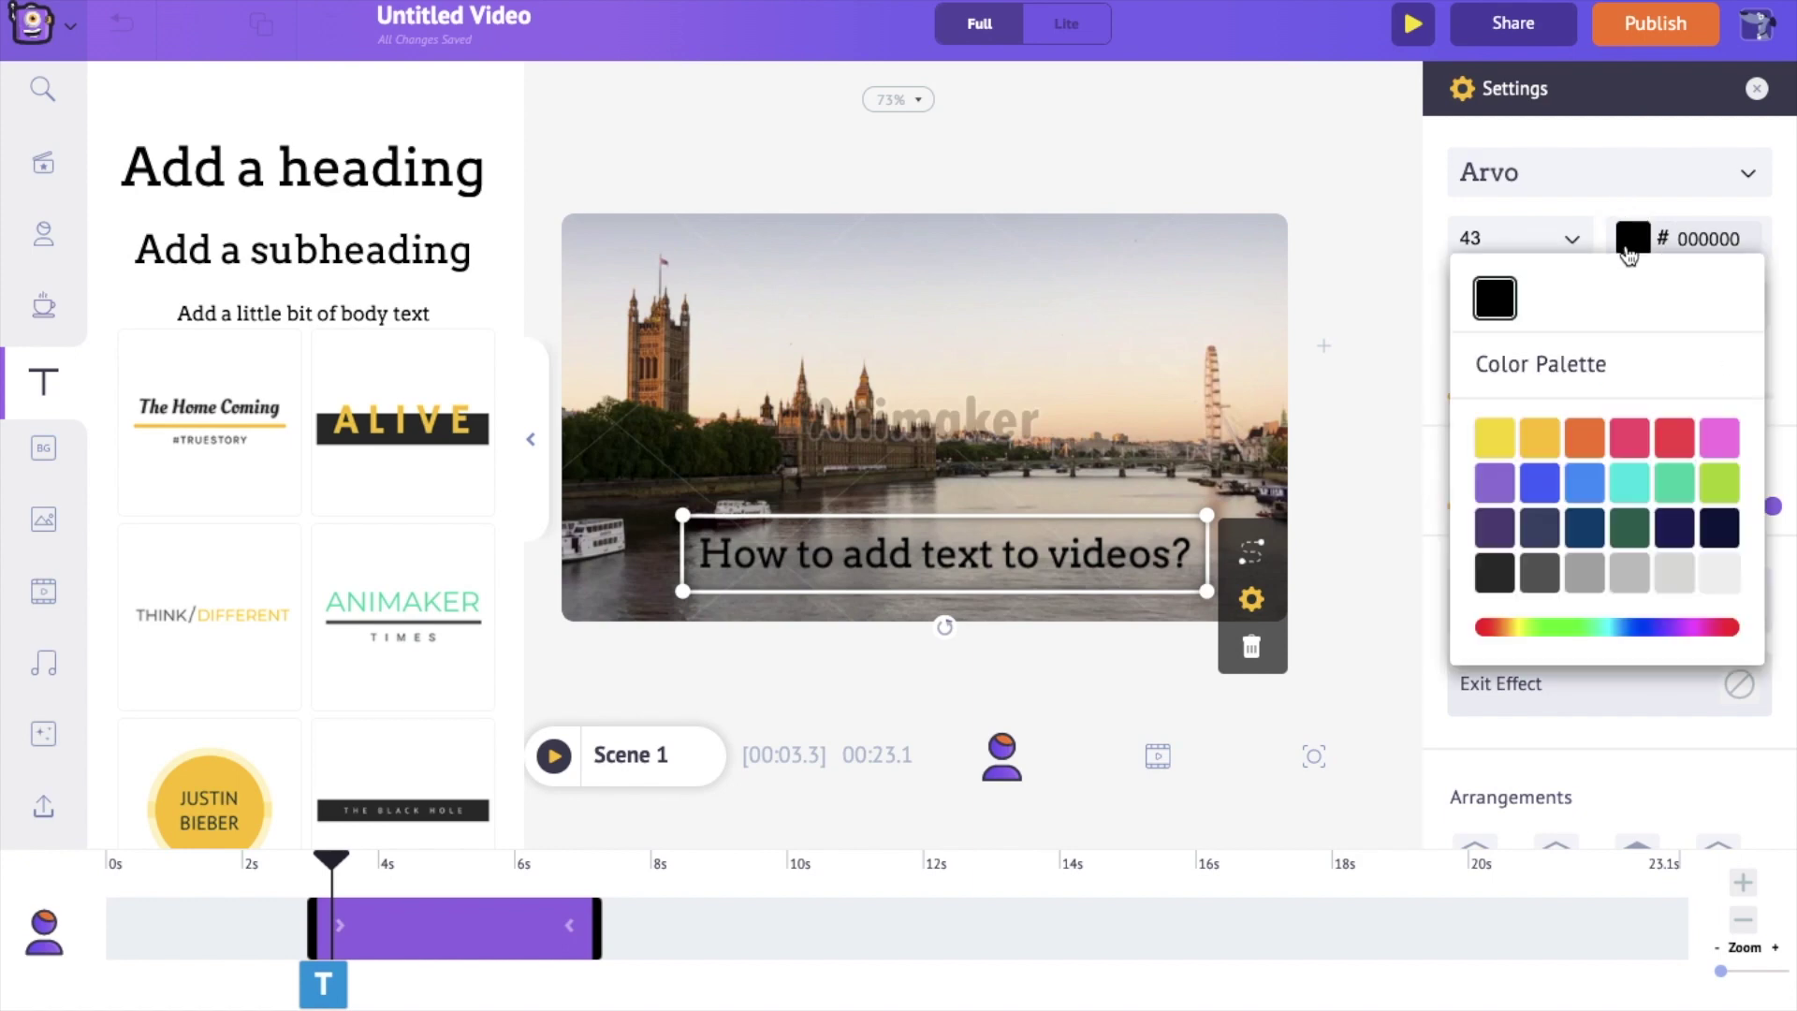
Step: Keep the heading colour black (000000) and set its font to Bowlby One SC
{"action": "left_click", "coordinate": [1719, 573]}
{"action": "left_click", "coordinate": [1540, 297]}
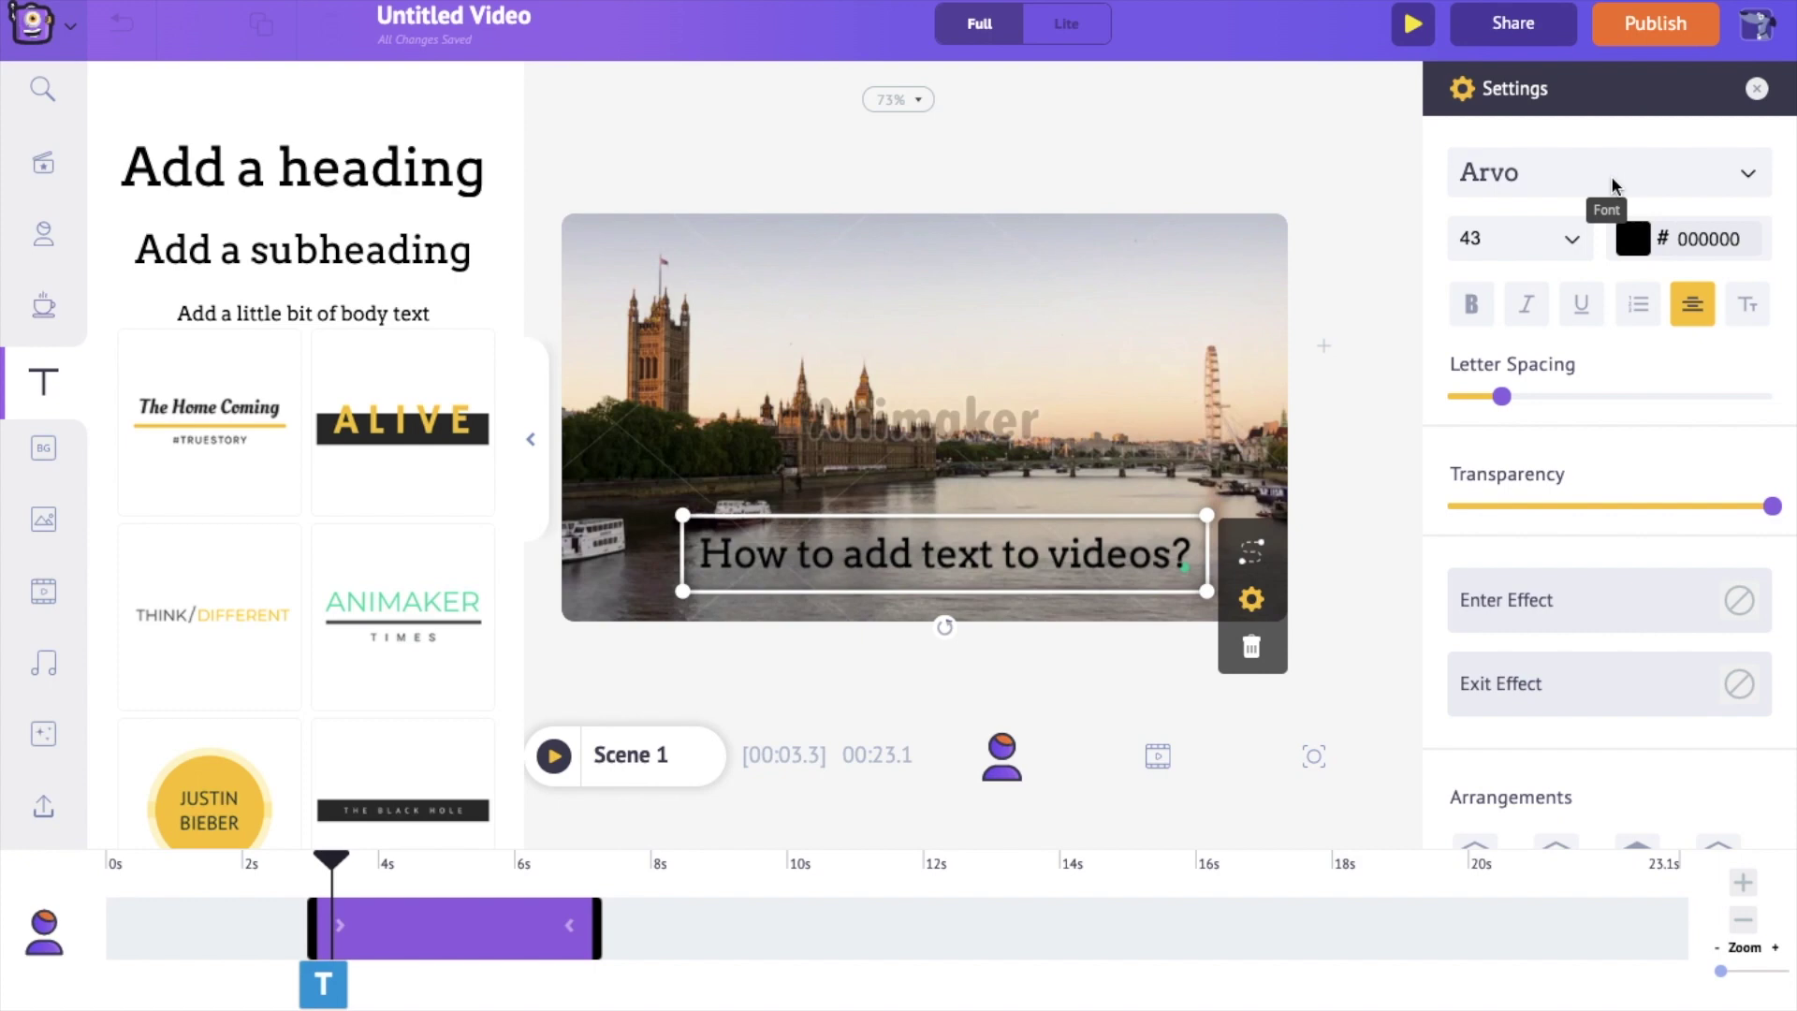
{"action": "left_click", "coordinate": [1611, 184]}
{"action": "scroll", "coordinate": [1628, 393], "scroll_direction": "down", "scroll_amount": 2}
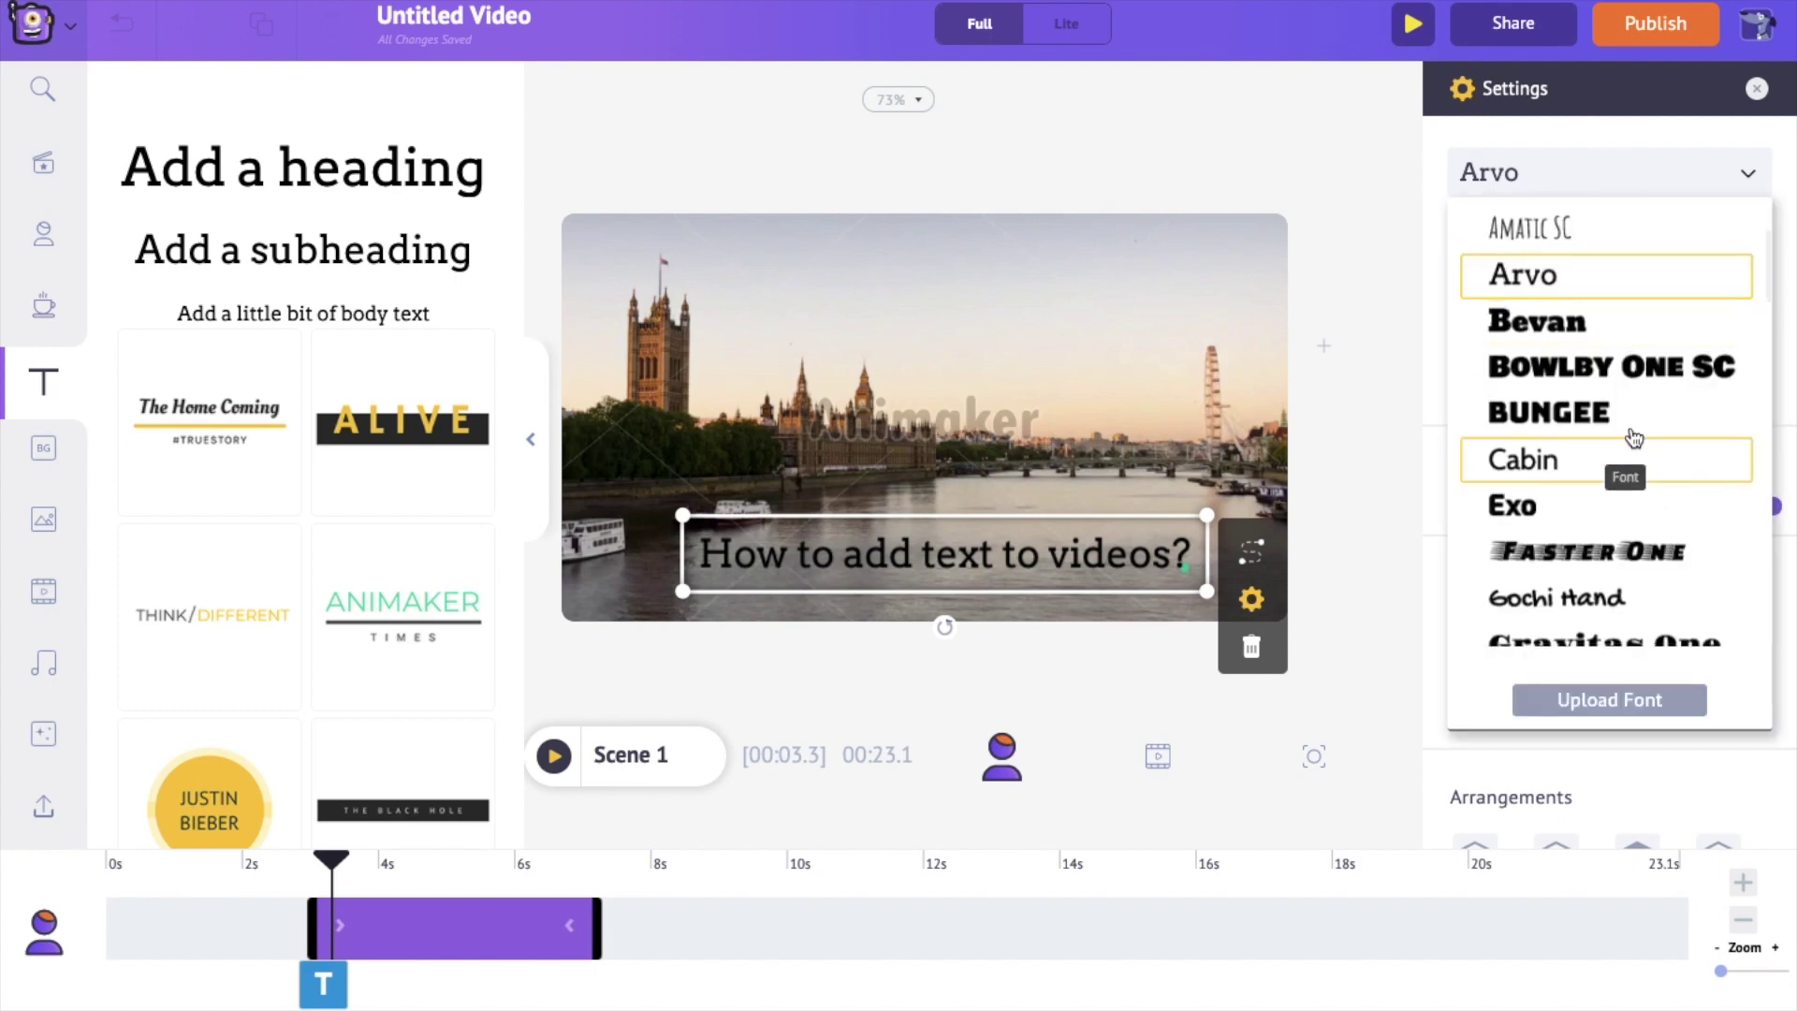
{"action": "left_click", "coordinate": [1636, 379]}
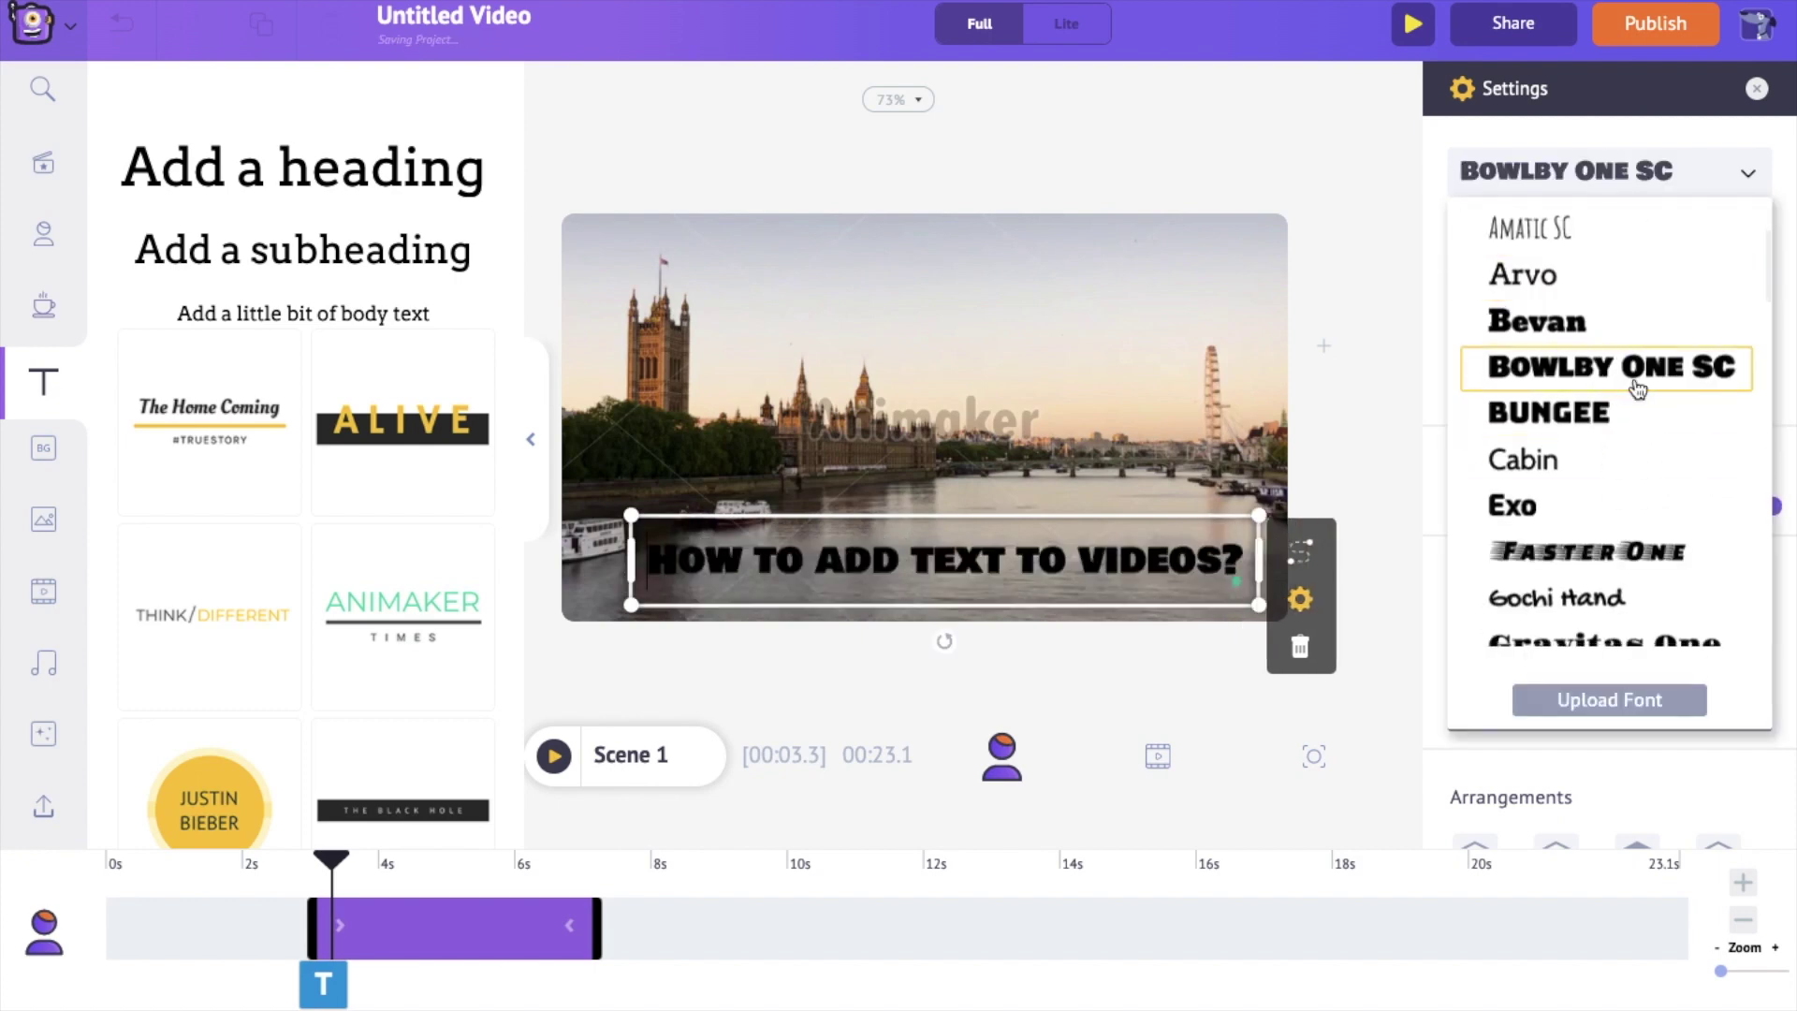
{"action": "left_click", "coordinate": [1673, 174]}
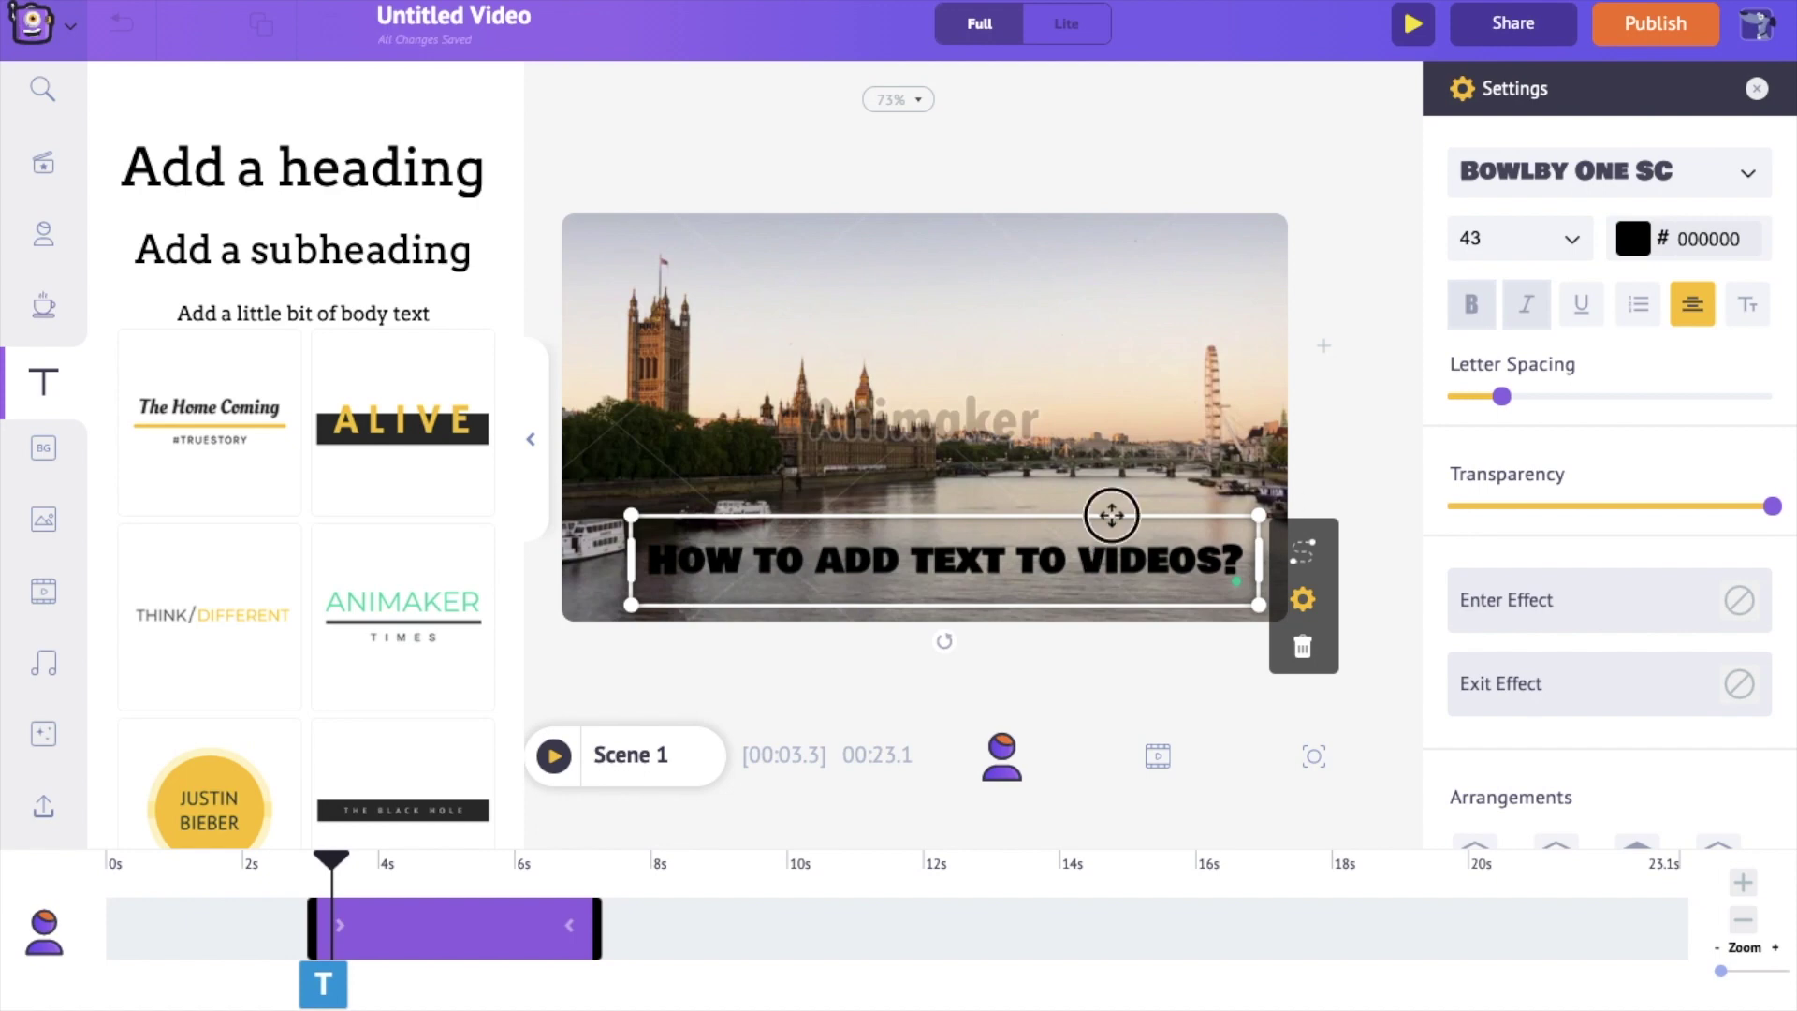
Step: Move the heading to the top of the video and reduce its size to 39
{"action": "left_click_drag", "start_coordinate": [1111, 514], "coordinate": [1231, 220]}
{"action": "left_click", "coordinate": [1549, 241]}
{"action": "left_click", "coordinate": [1548, 242]}
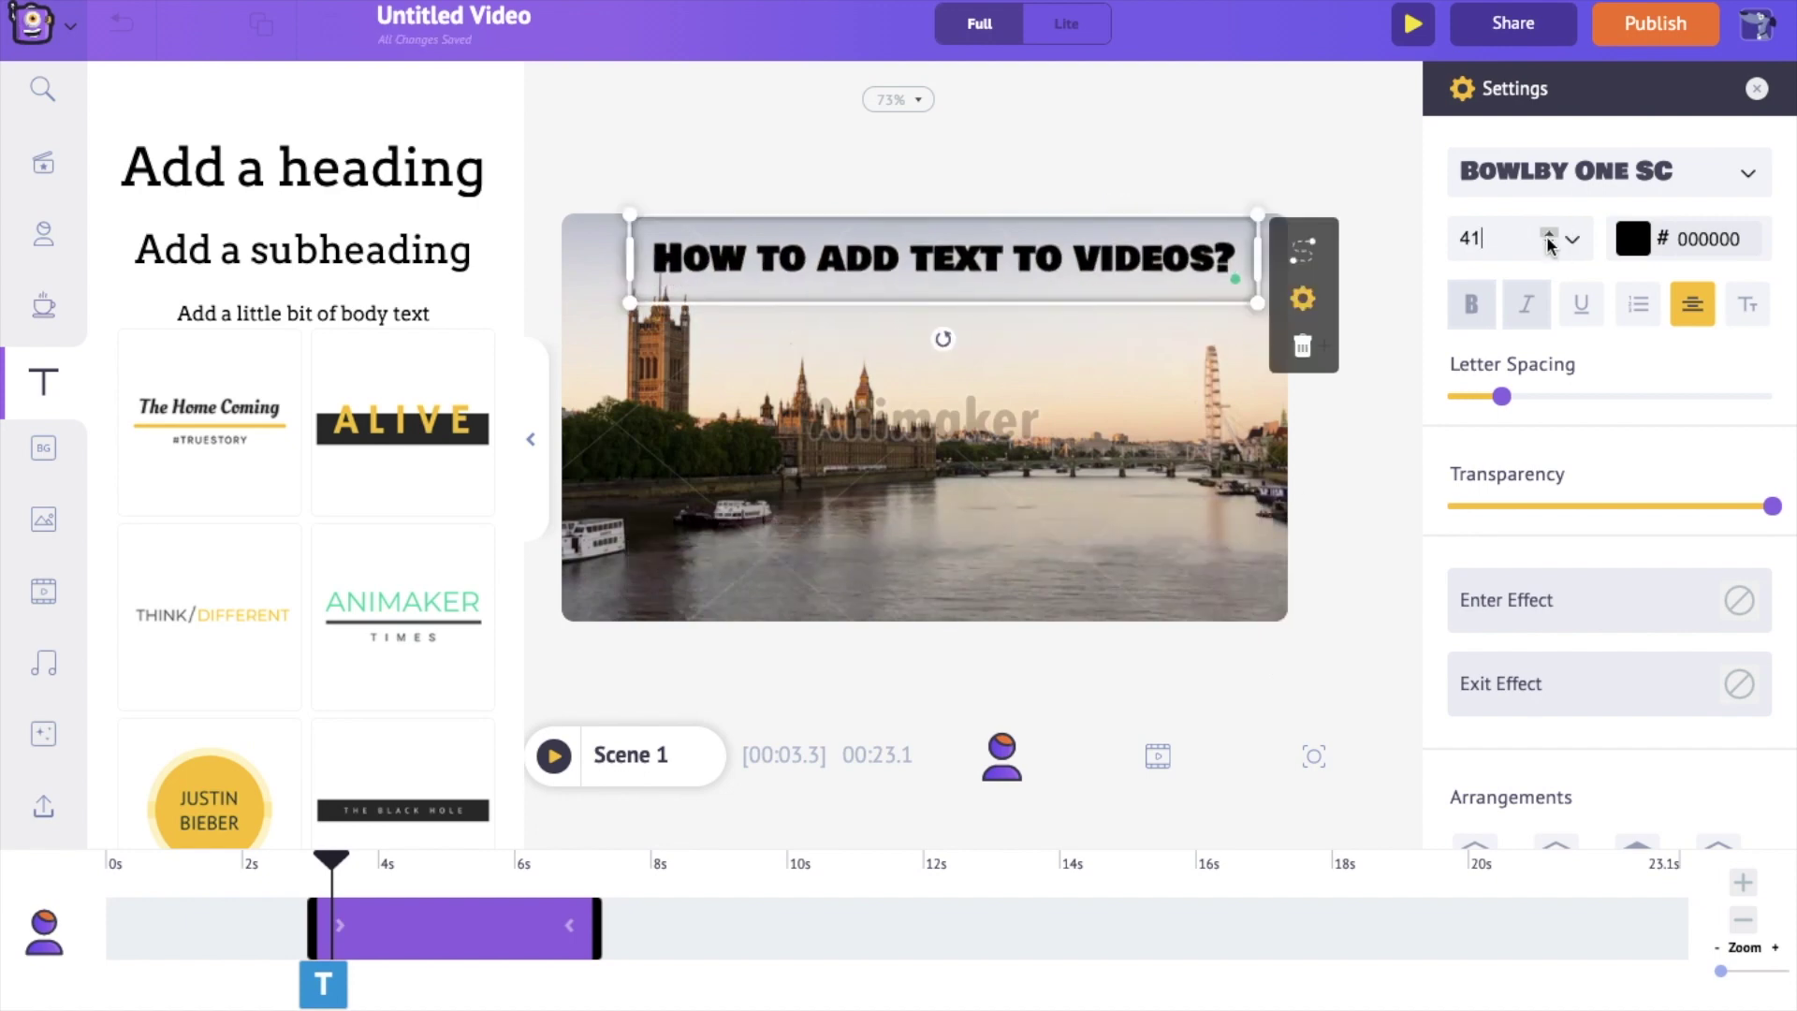
{"action": "left_click", "coordinate": [1549, 245]}
{"action": "left_click", "coordinate": [1549, 245]}
{"action": "left_click", "coordinate": [1549, 245]}
{"action": "left_click", "coordinate": [1548, 245]}
{"action": "left_click", "coordinate": [1381, 184]}
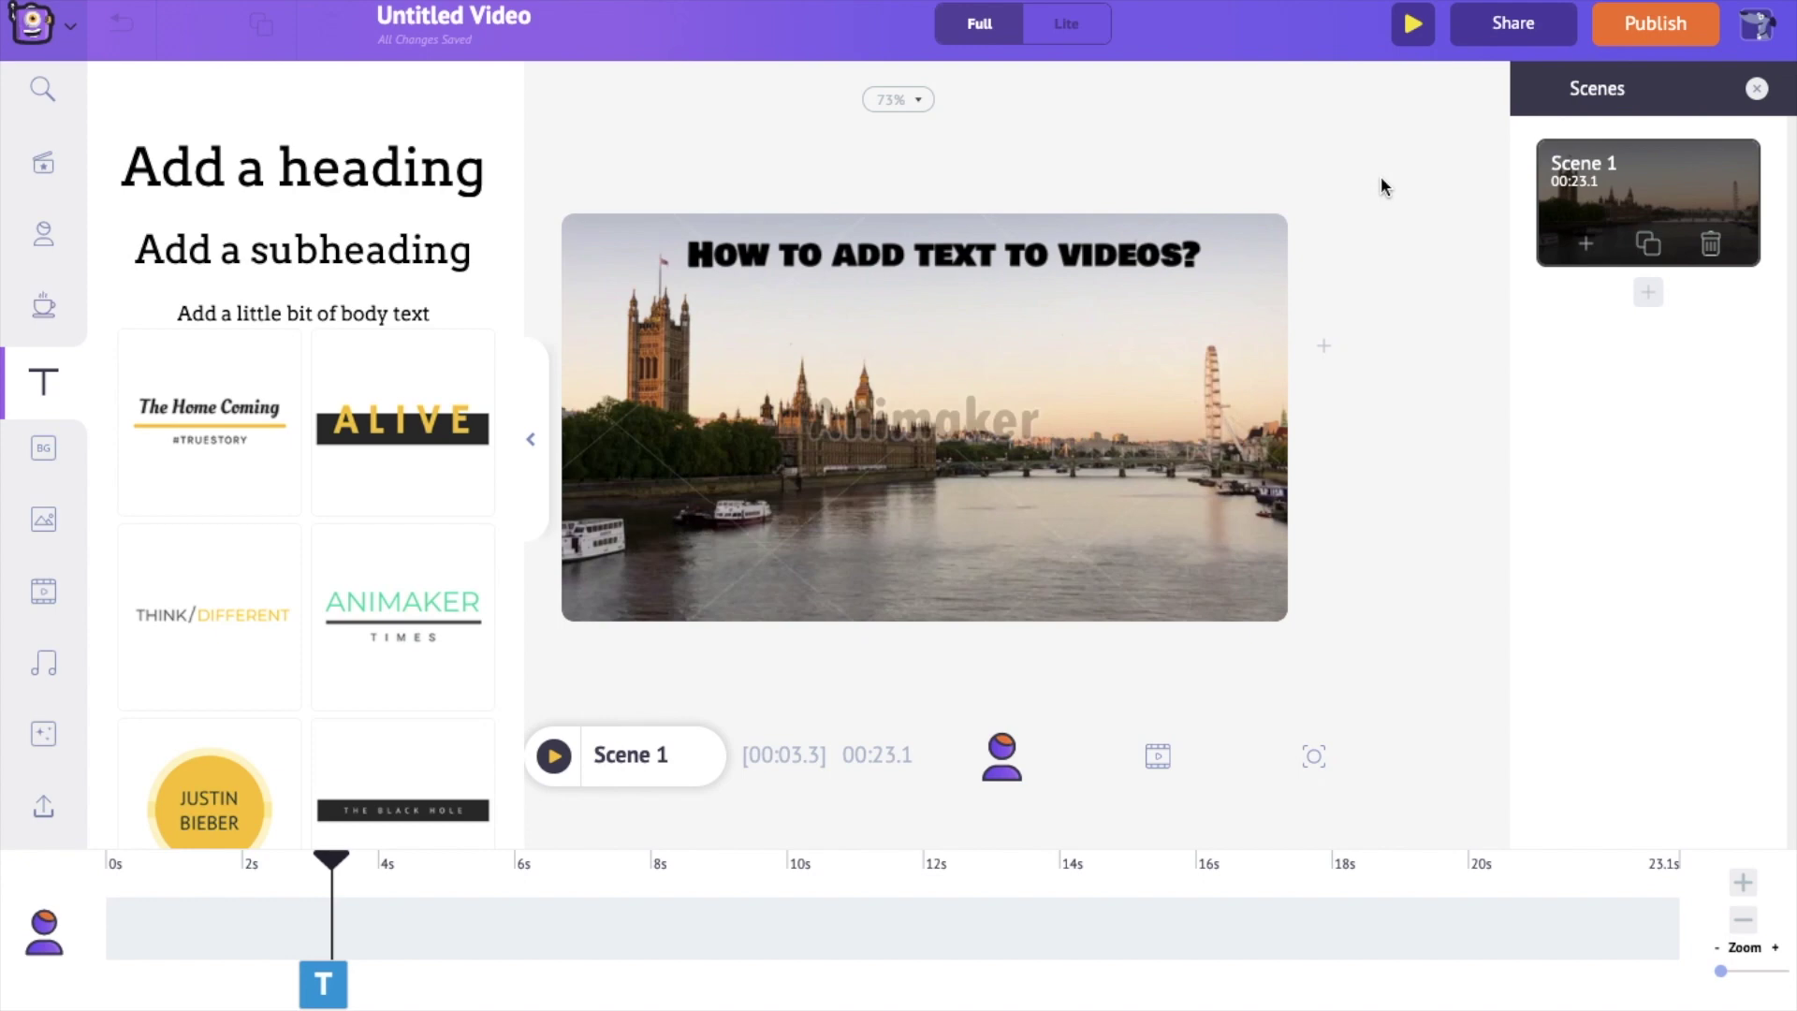
Step: Give the heading a Fade In enter effect
{"action": "double_click", "coordinate": [1147, 254]}
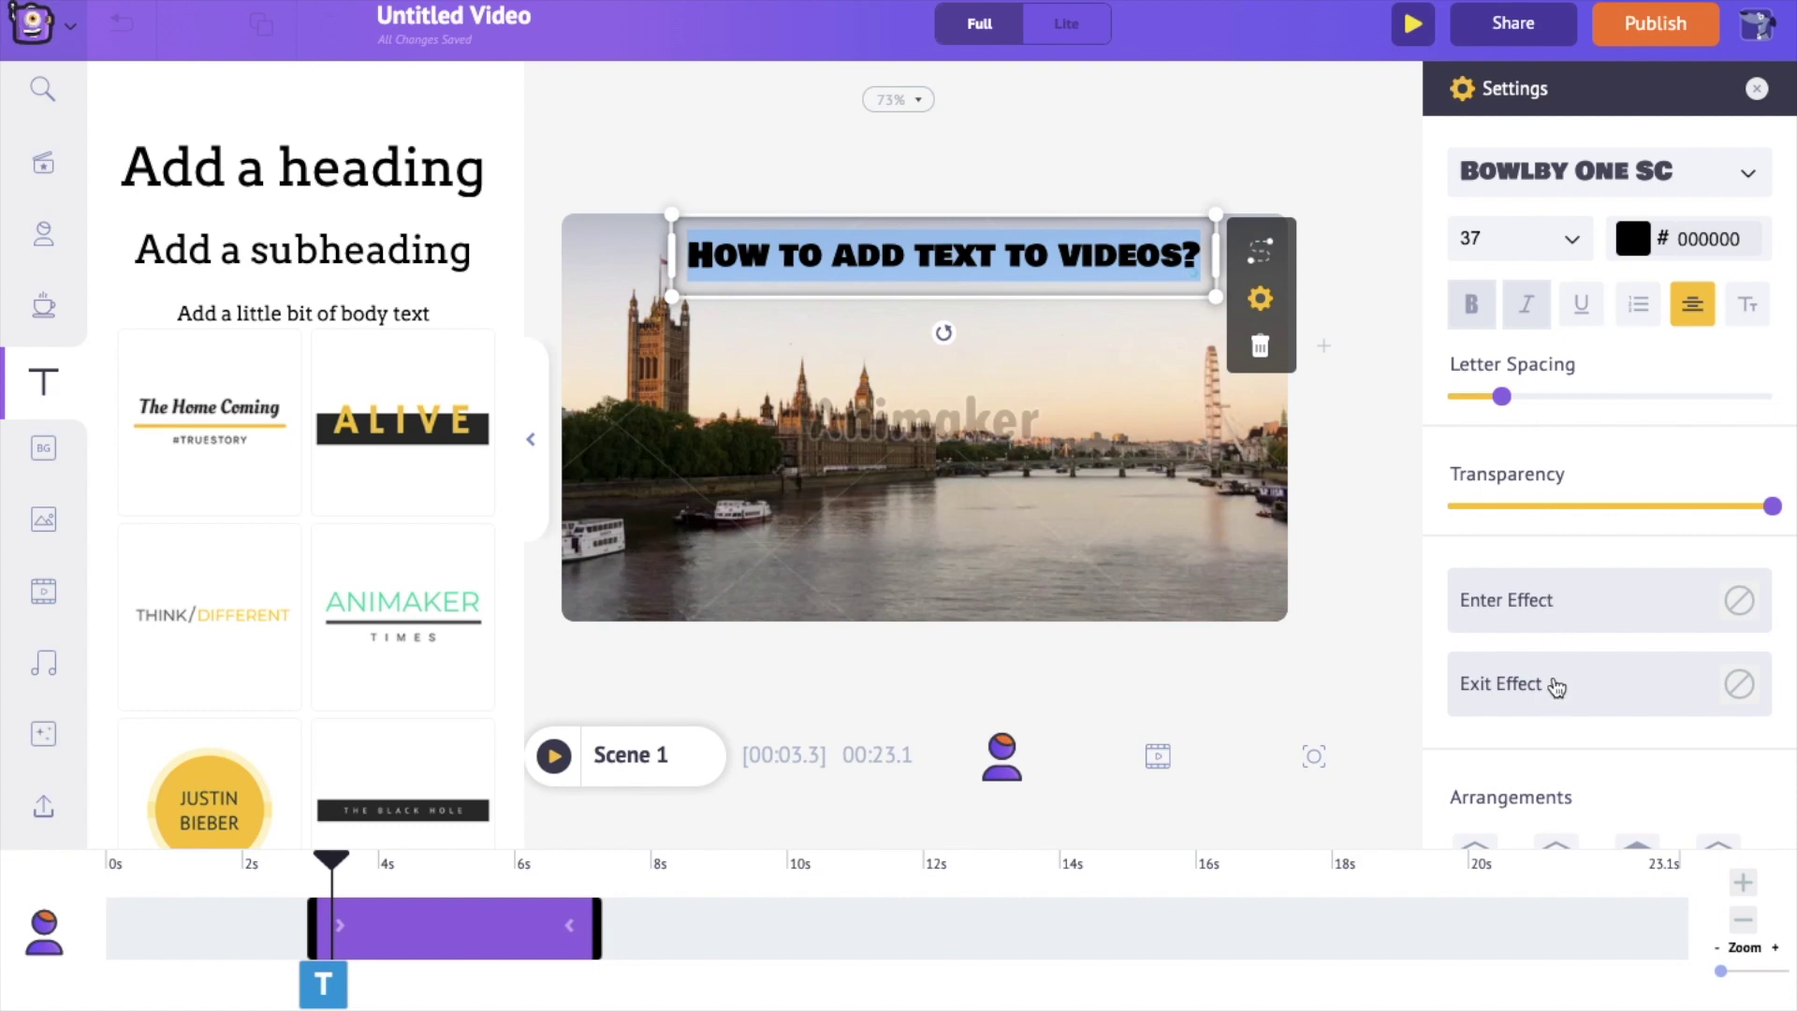
{"action": "left_click", "coordinate": [1575, 610]}
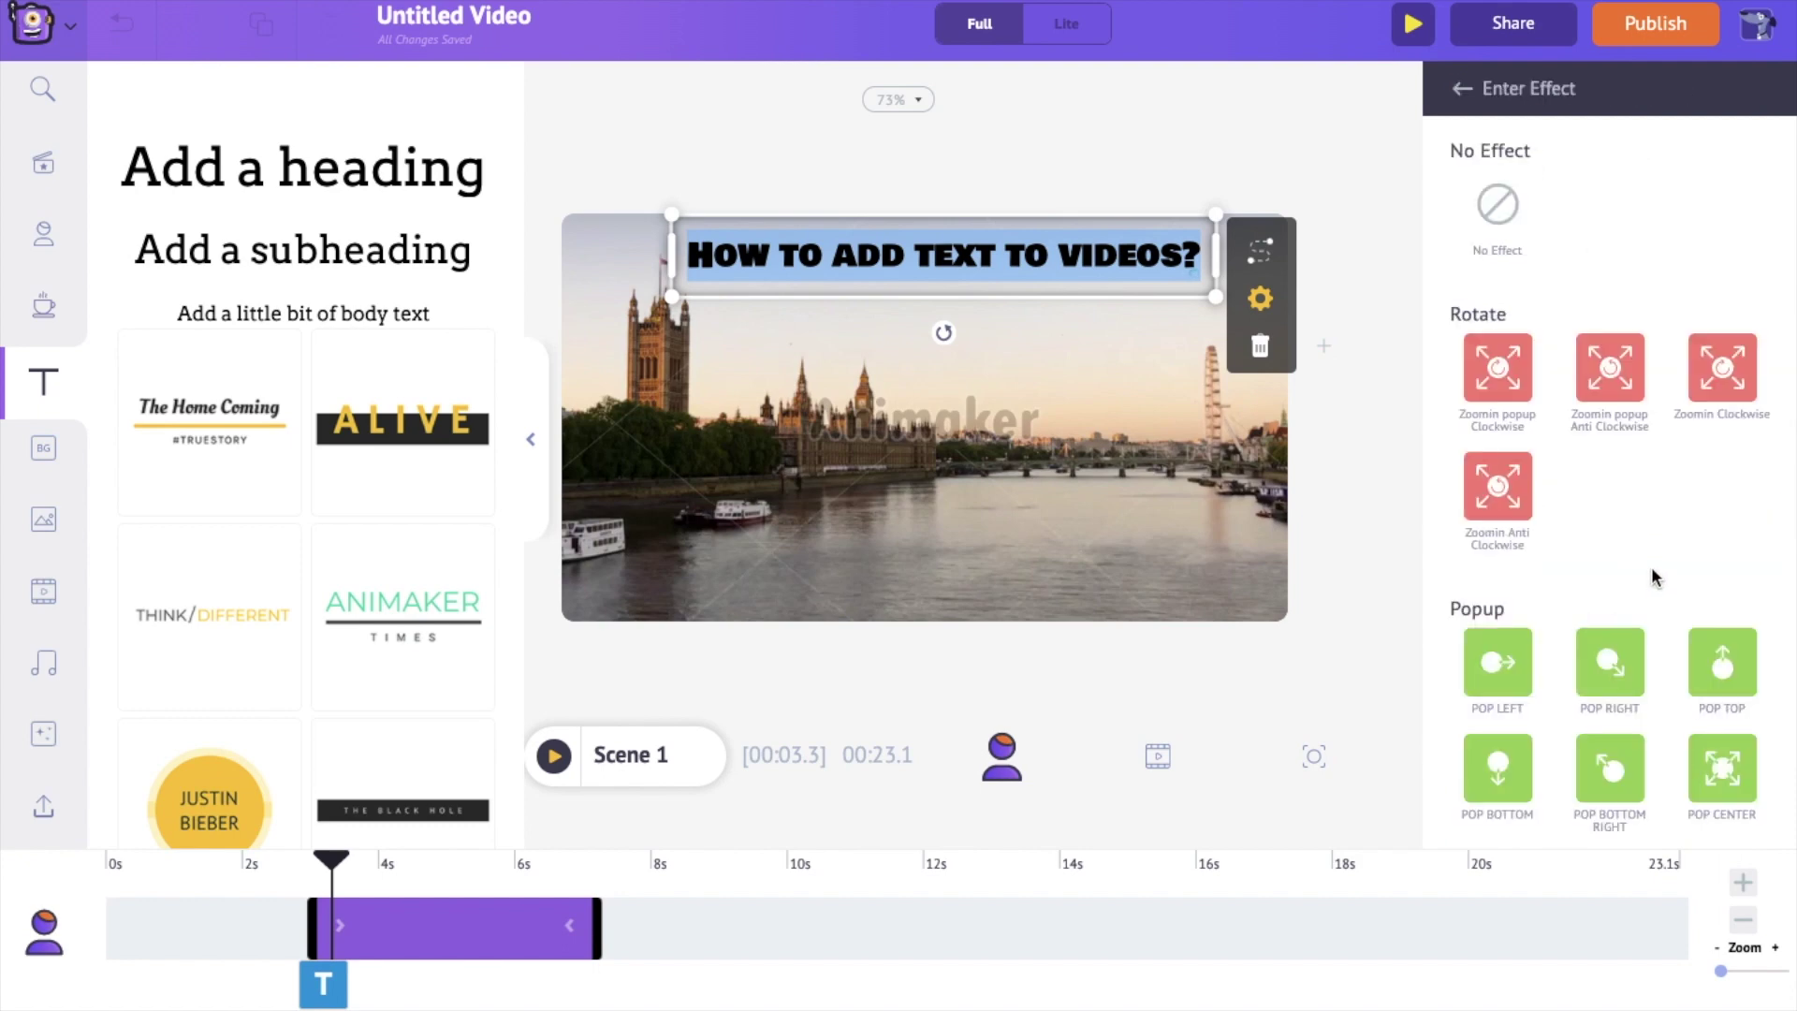
{"action": "scroll", "coordinate": [1651, 566], "scroll_direction": "down", "scroll_amount": 10}
{"action": "scroll", "coordinate": [1651, 565], "scroll_direction": "up", "scroll_amount": 2}
{"action": "scroll", "coordinate": [1650, 576], "scroll_direction": "down", "scroll_amount": 4}
{"action": "scroll", "coordinate": [1651, 575], "scroll_direction": "up", "scroll_amount": 10}
{"action": "scroll", "coordinate": [1654, 580], "scroll_direction": "down", "scroll_amount": 10}
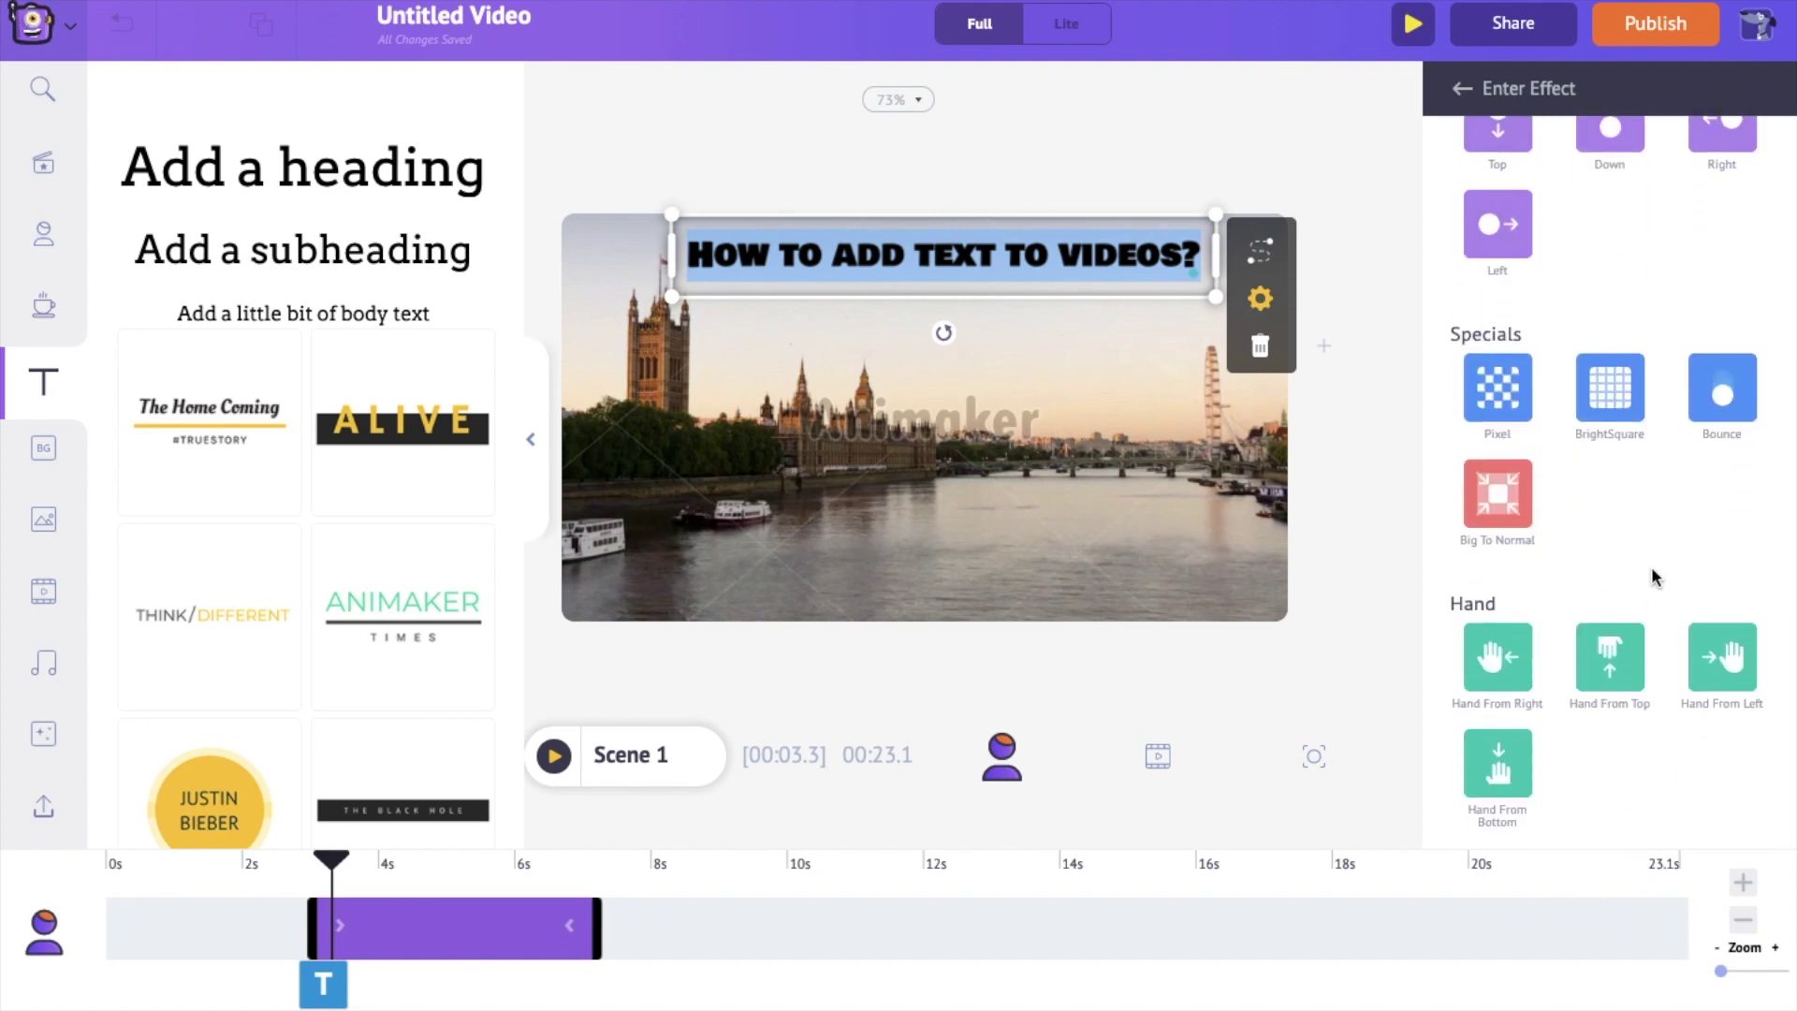
{"action": "scroll", "coordinate": [1652, 573], "scroll_direction": "up", "scroll_amount": 6}
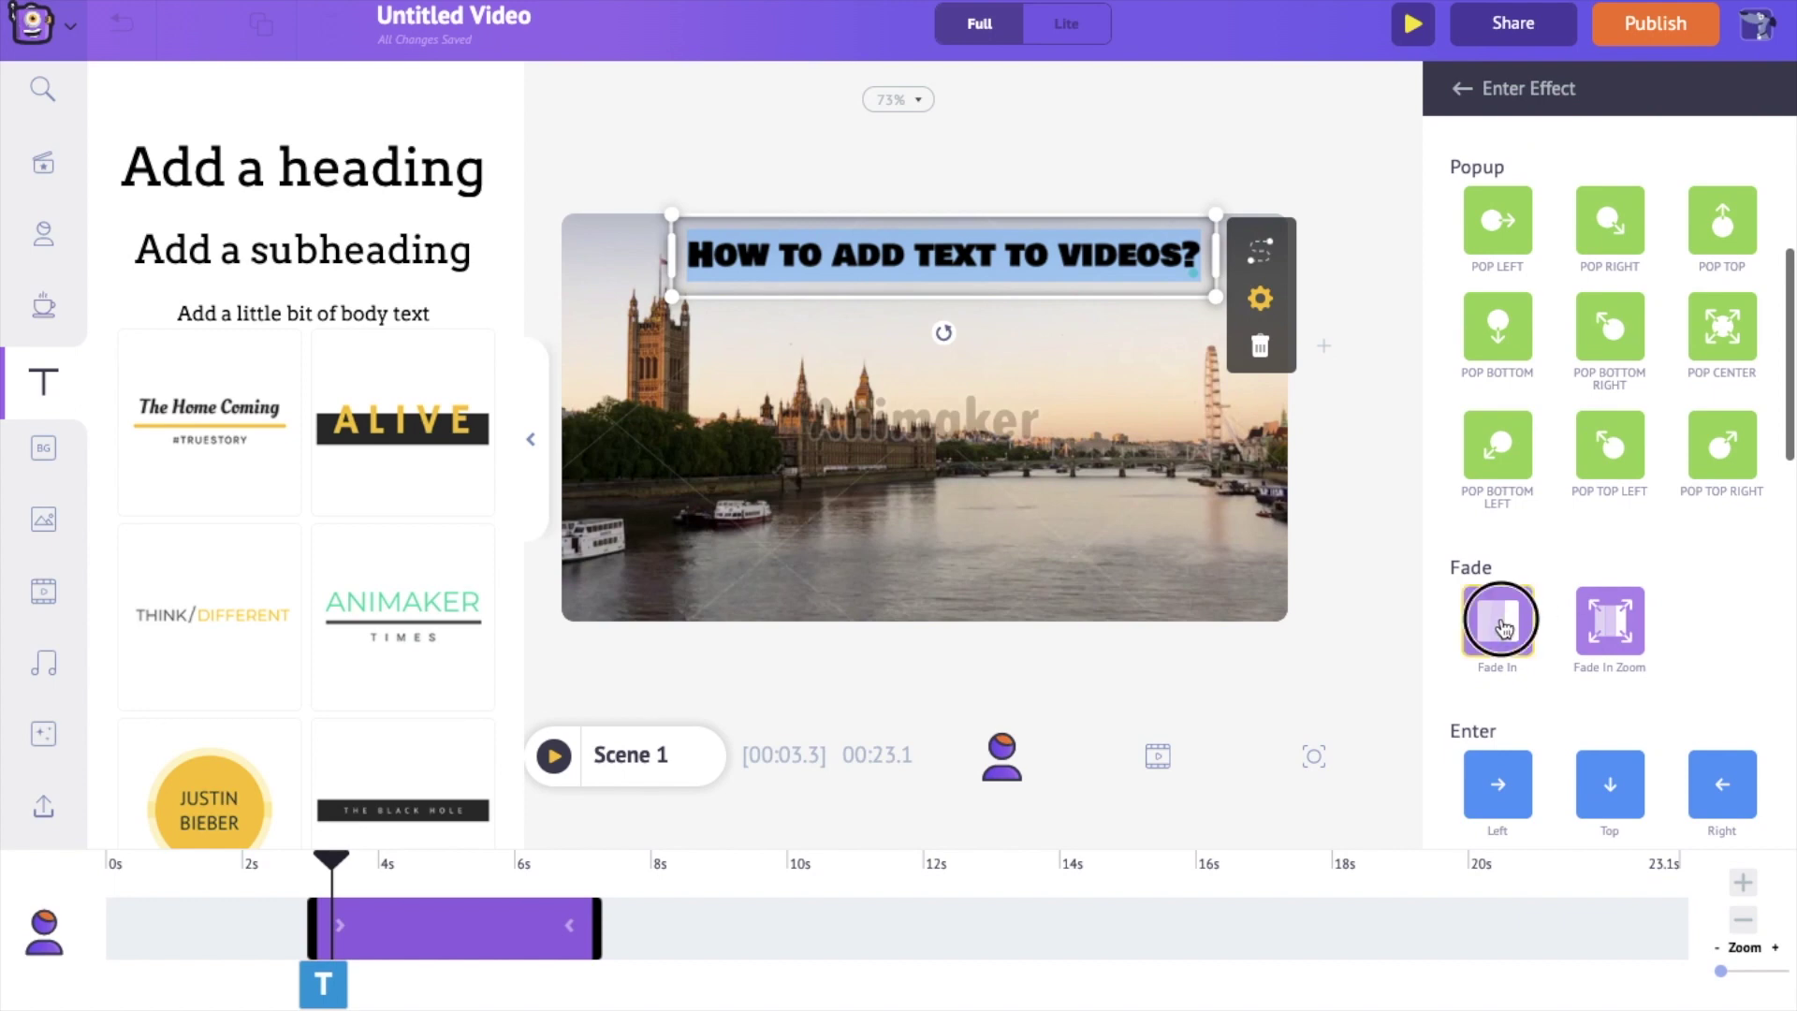
{"action": "left_click", "coordinate": [1499, 622]}
{"action": "left_click", "coordinate": [1408, 213]}
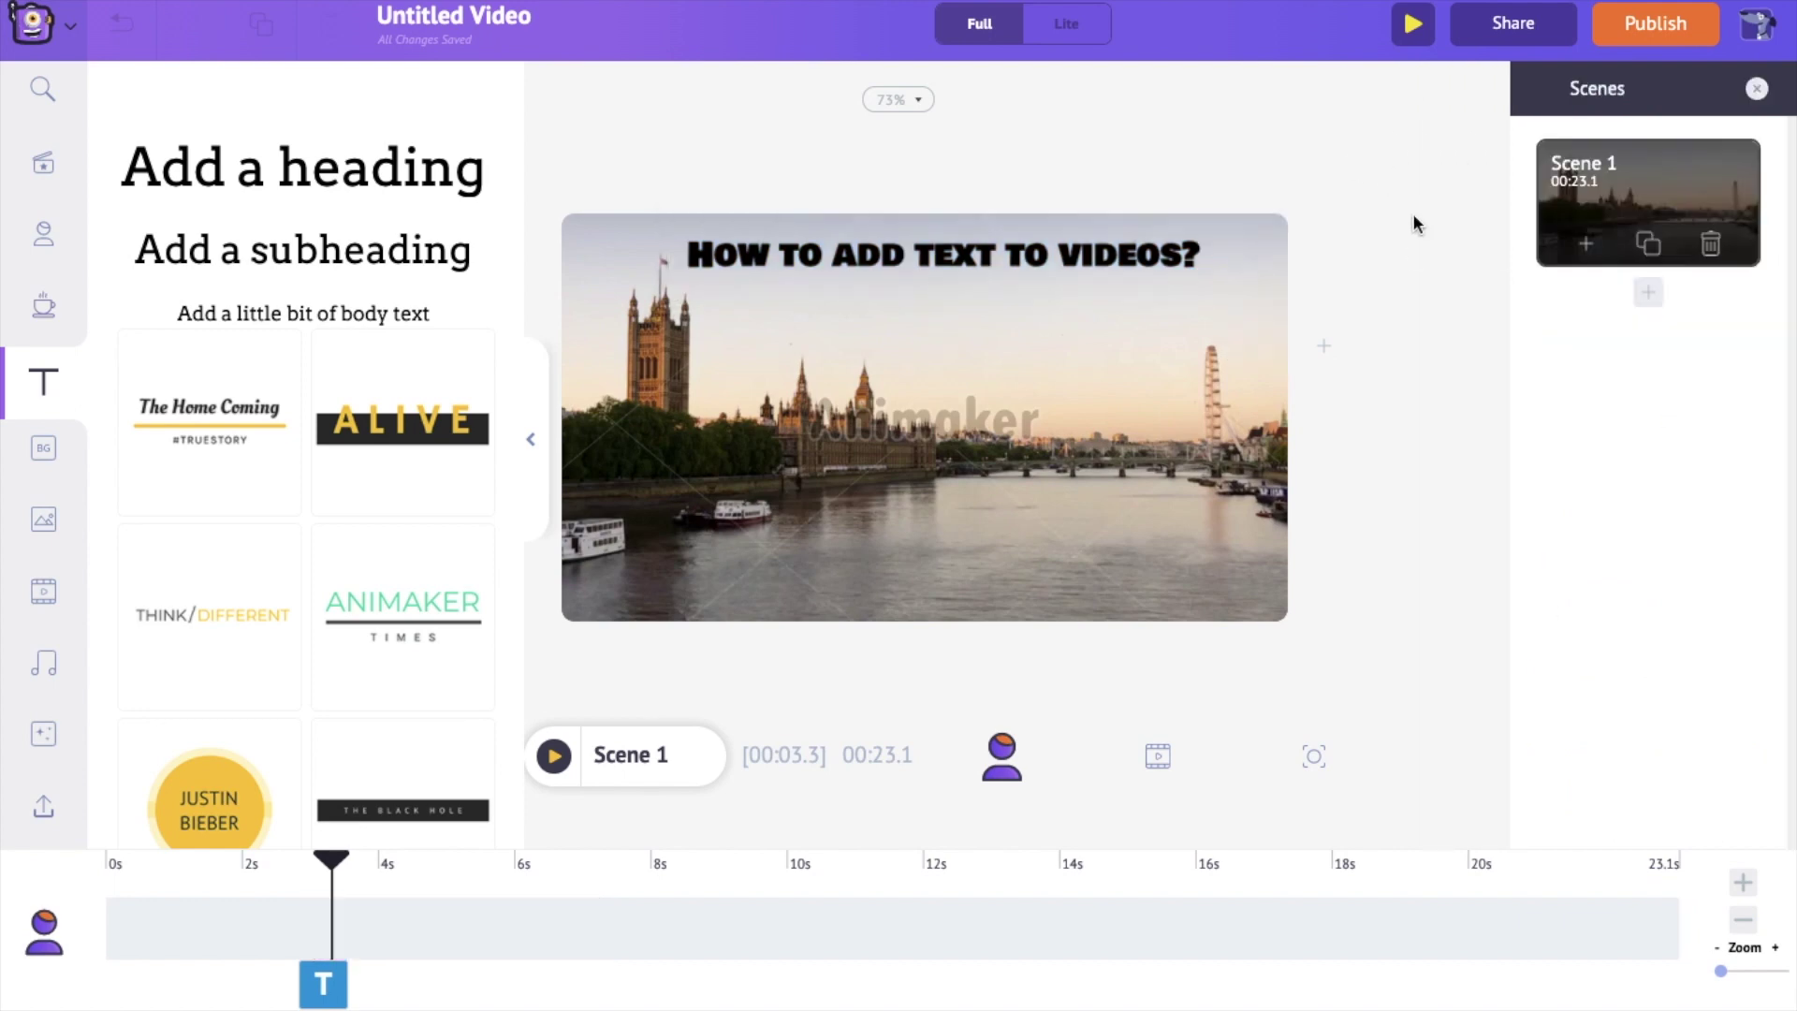
Step: Give the heading a Fade Out exit effect
{"action": "left_click", "coordinate": [1128, 248]}
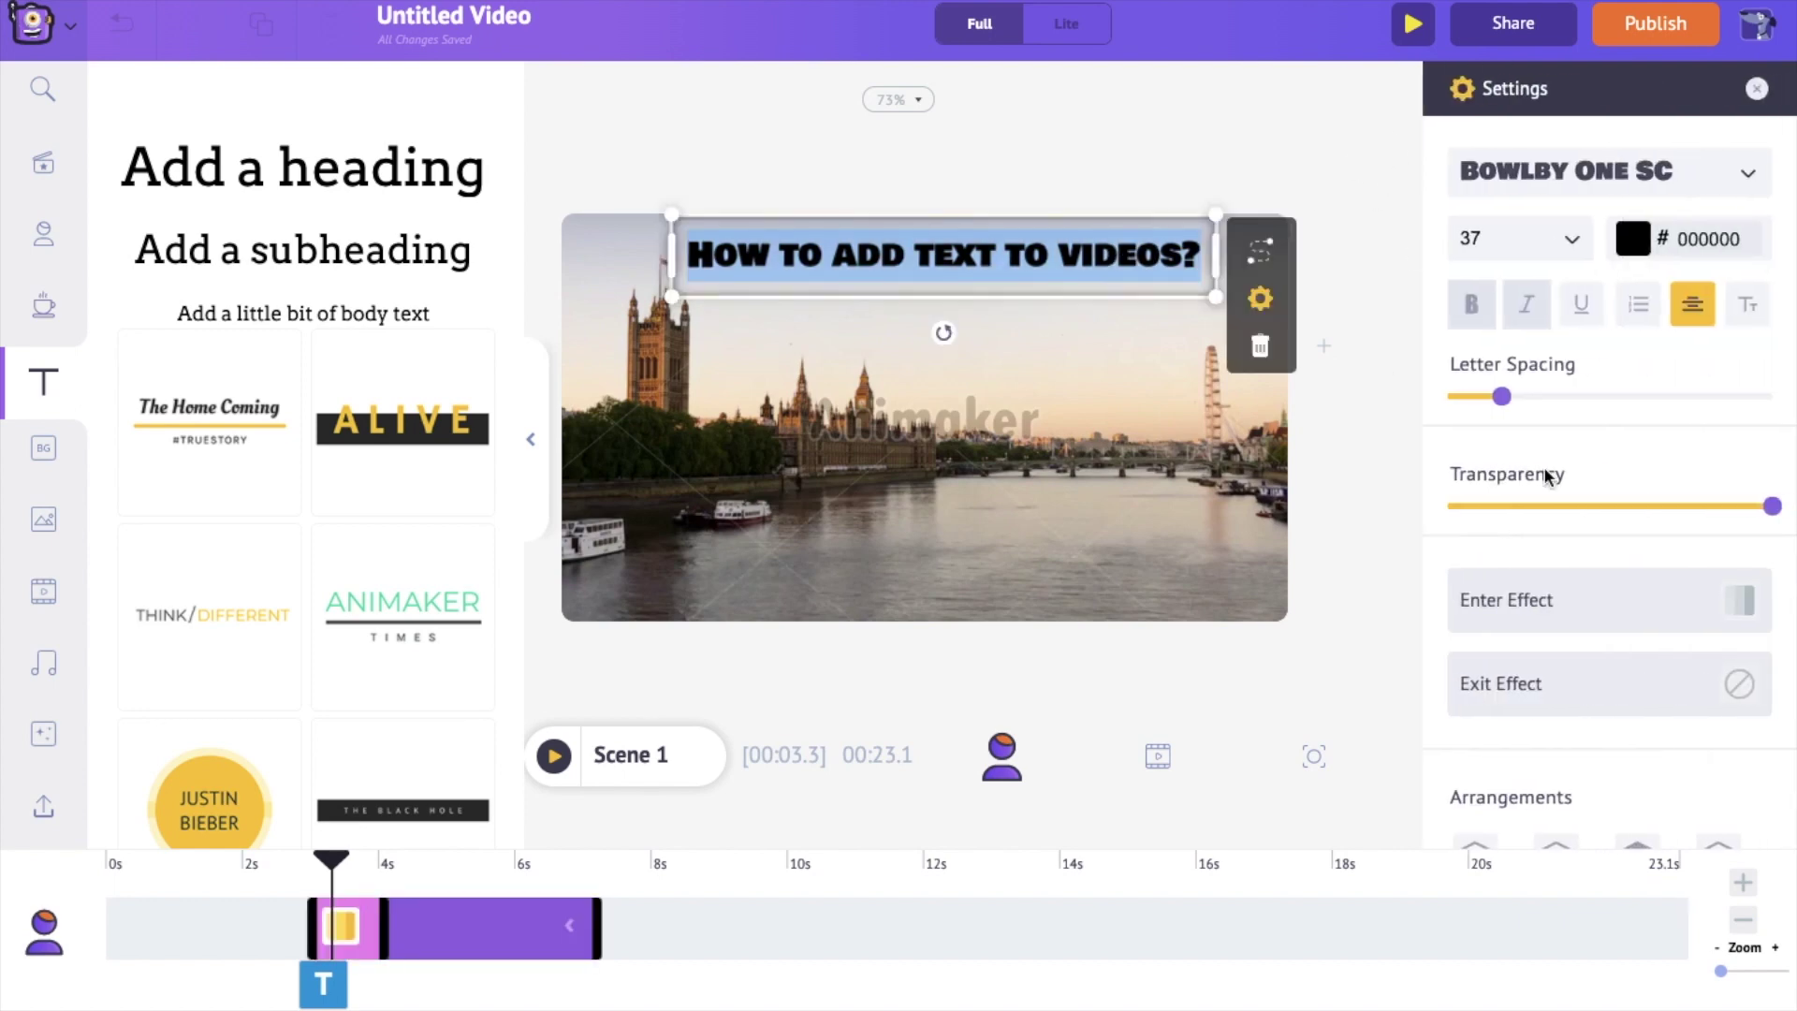
{"action": "left_click", "coordinate": [1576, 683]}
{"action": "scroll", "coordinate": [1574, 612], "scroll_direction": "down", "scroll_amount": 5}
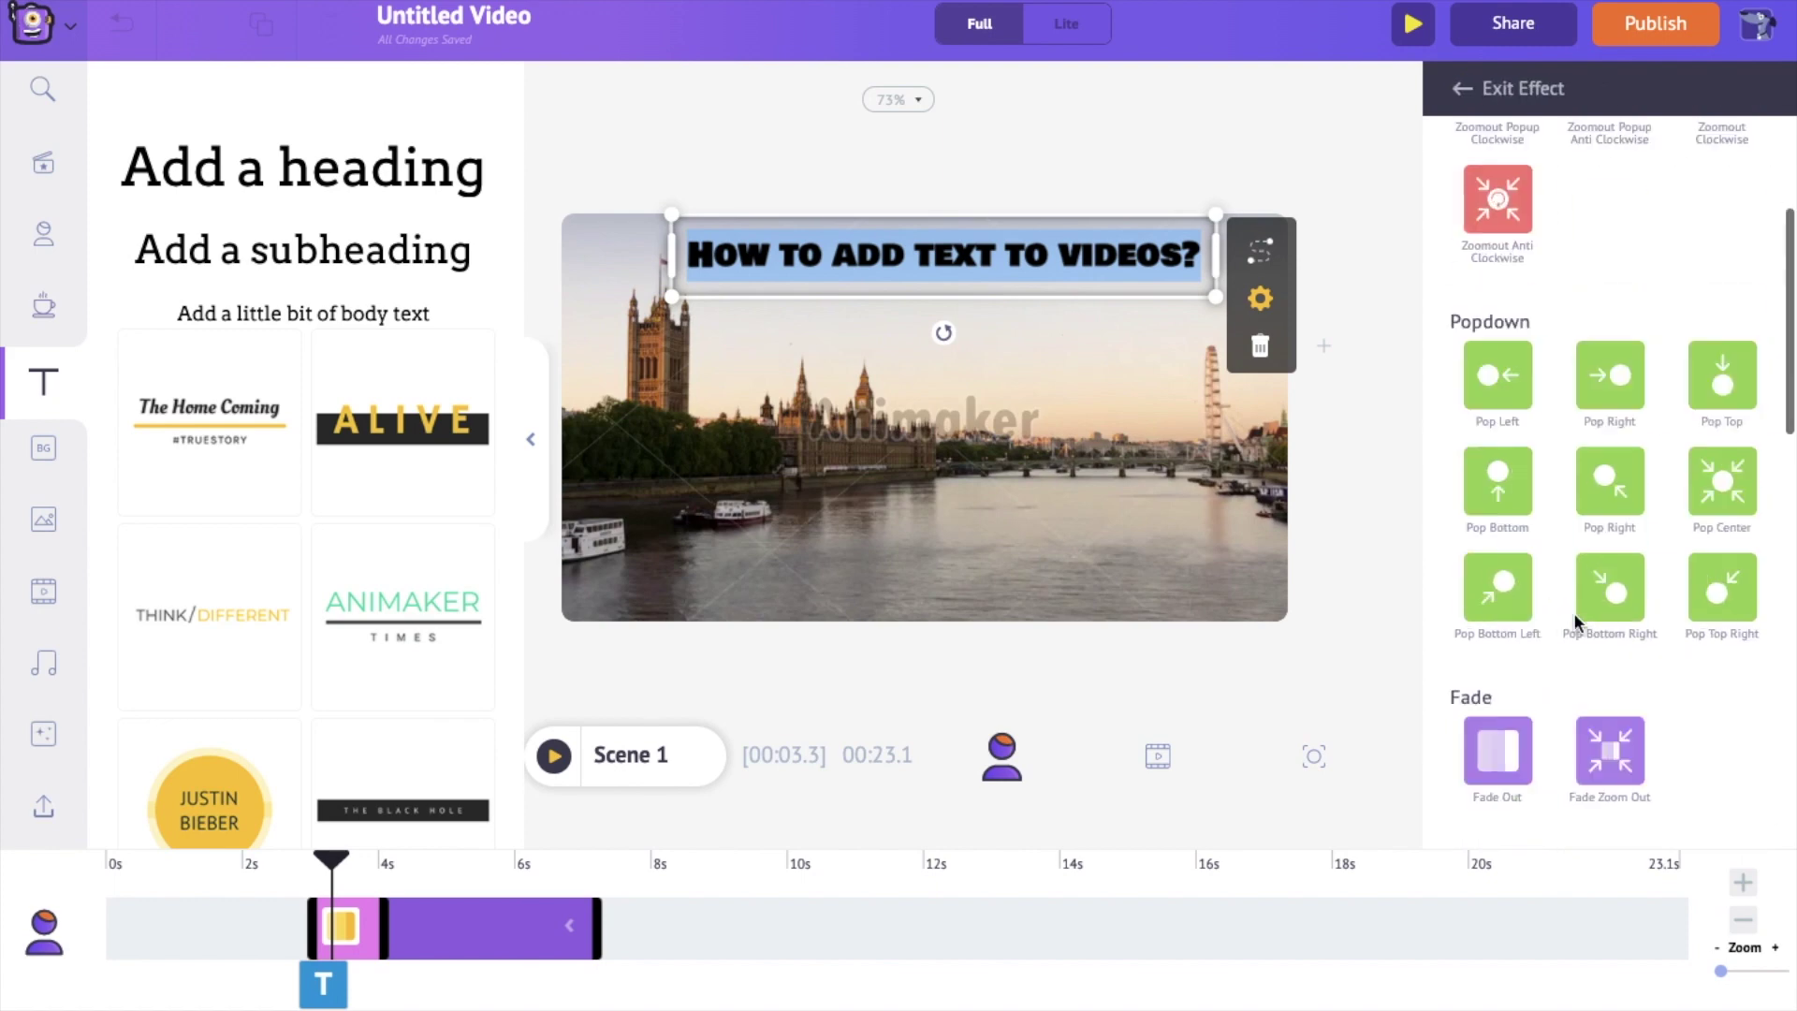
{"action": "scroll", "coordinate": [1578, 625], "scroll_direction": "up", "scroll_amount": 2}
{"action": "left_click", "coordinate": [1499, 303]}
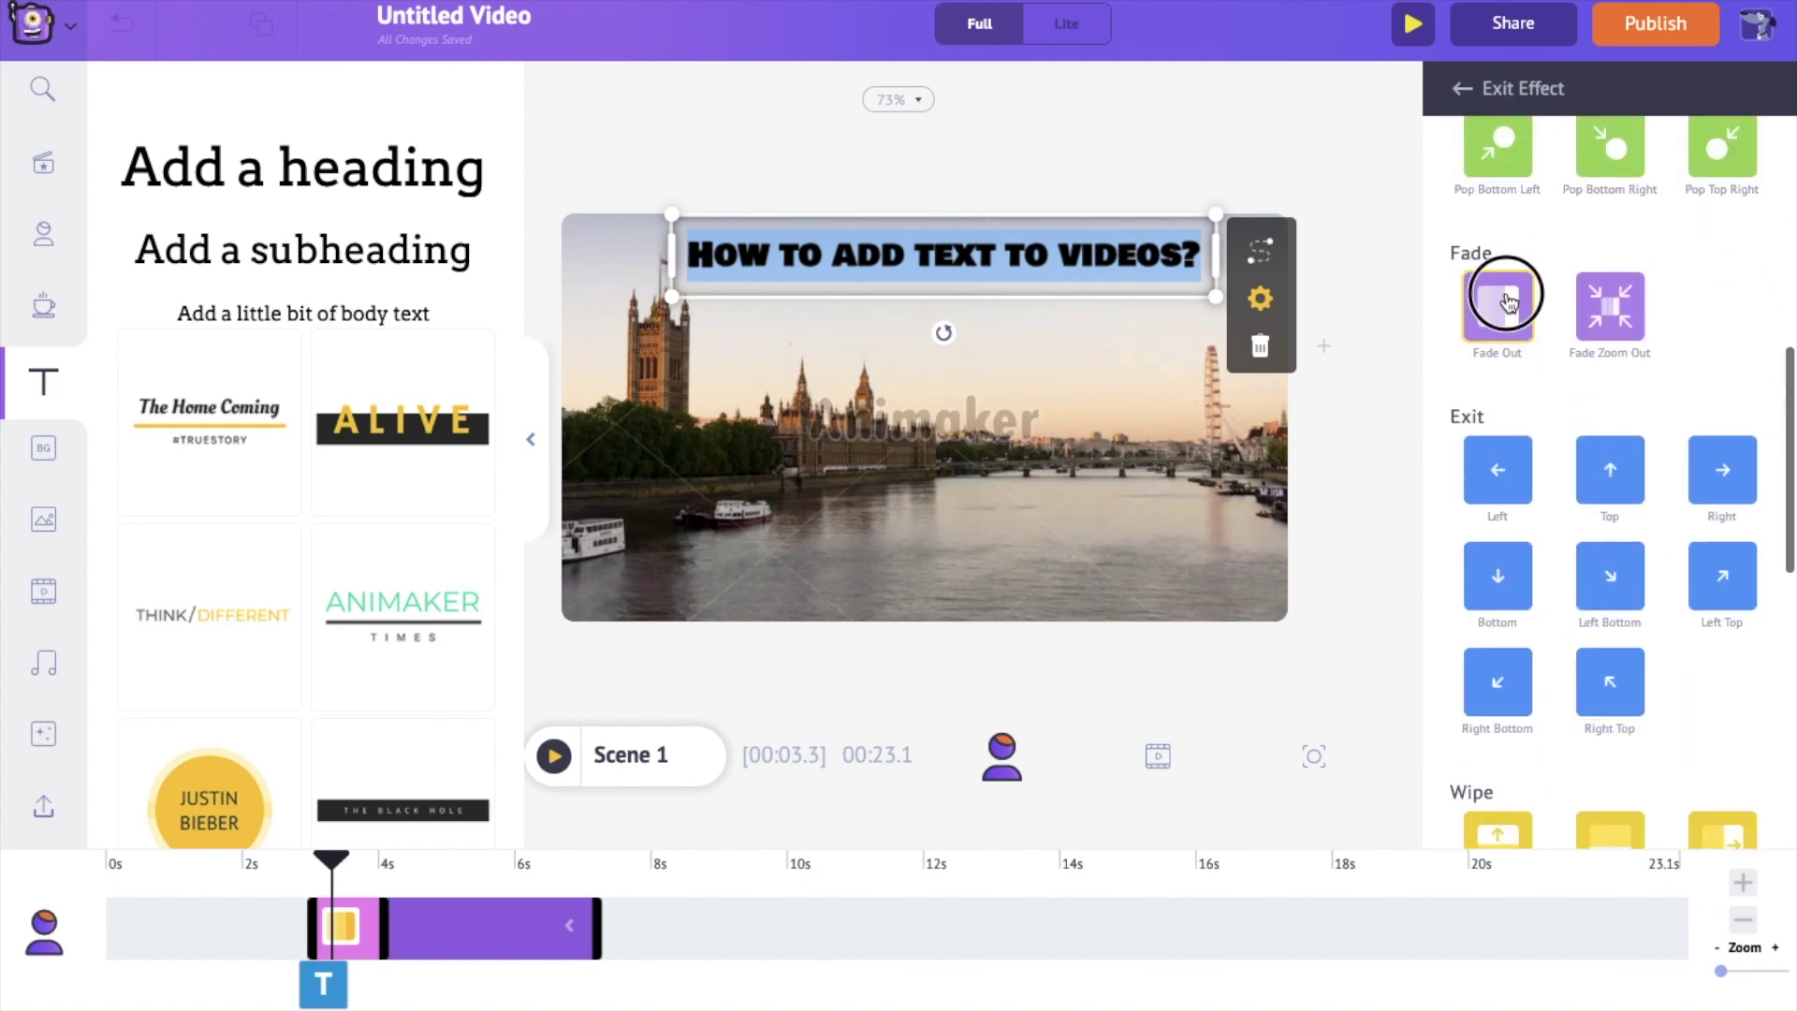
{"action": "left_click", "coordinate": [1303, 134]}
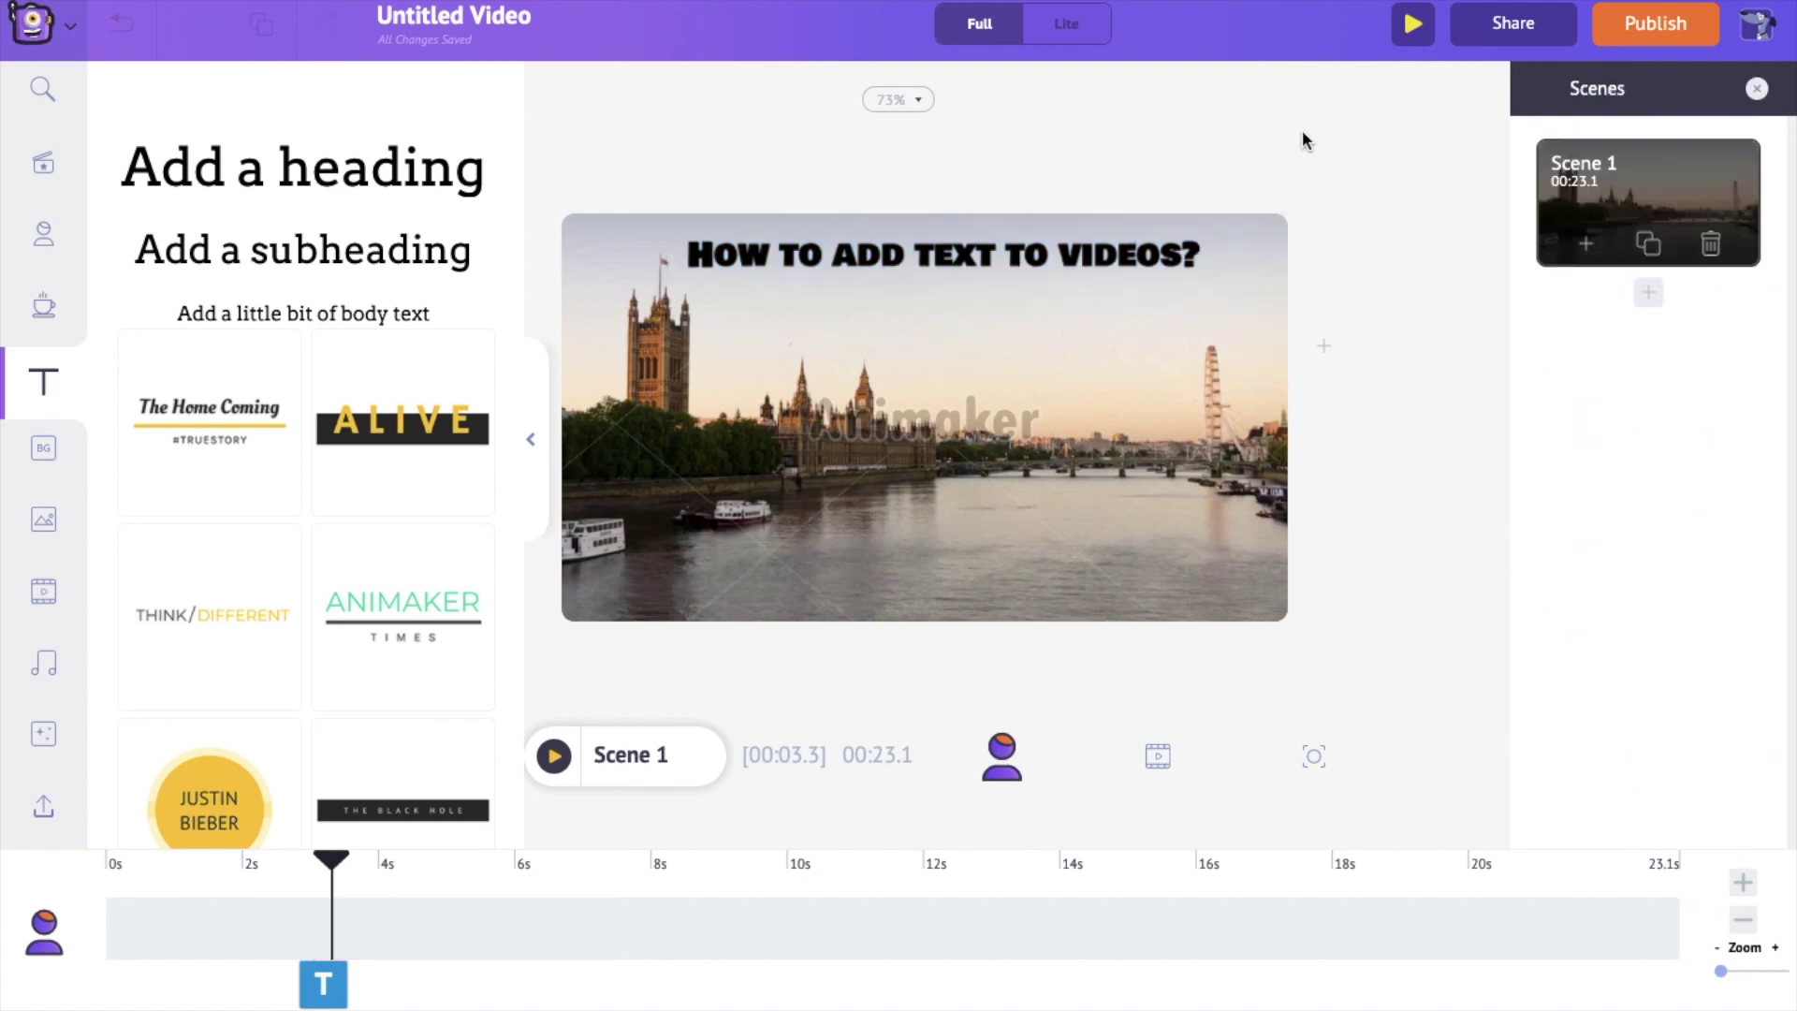
{"action": "left_click", "coordinate": [554, 758]}
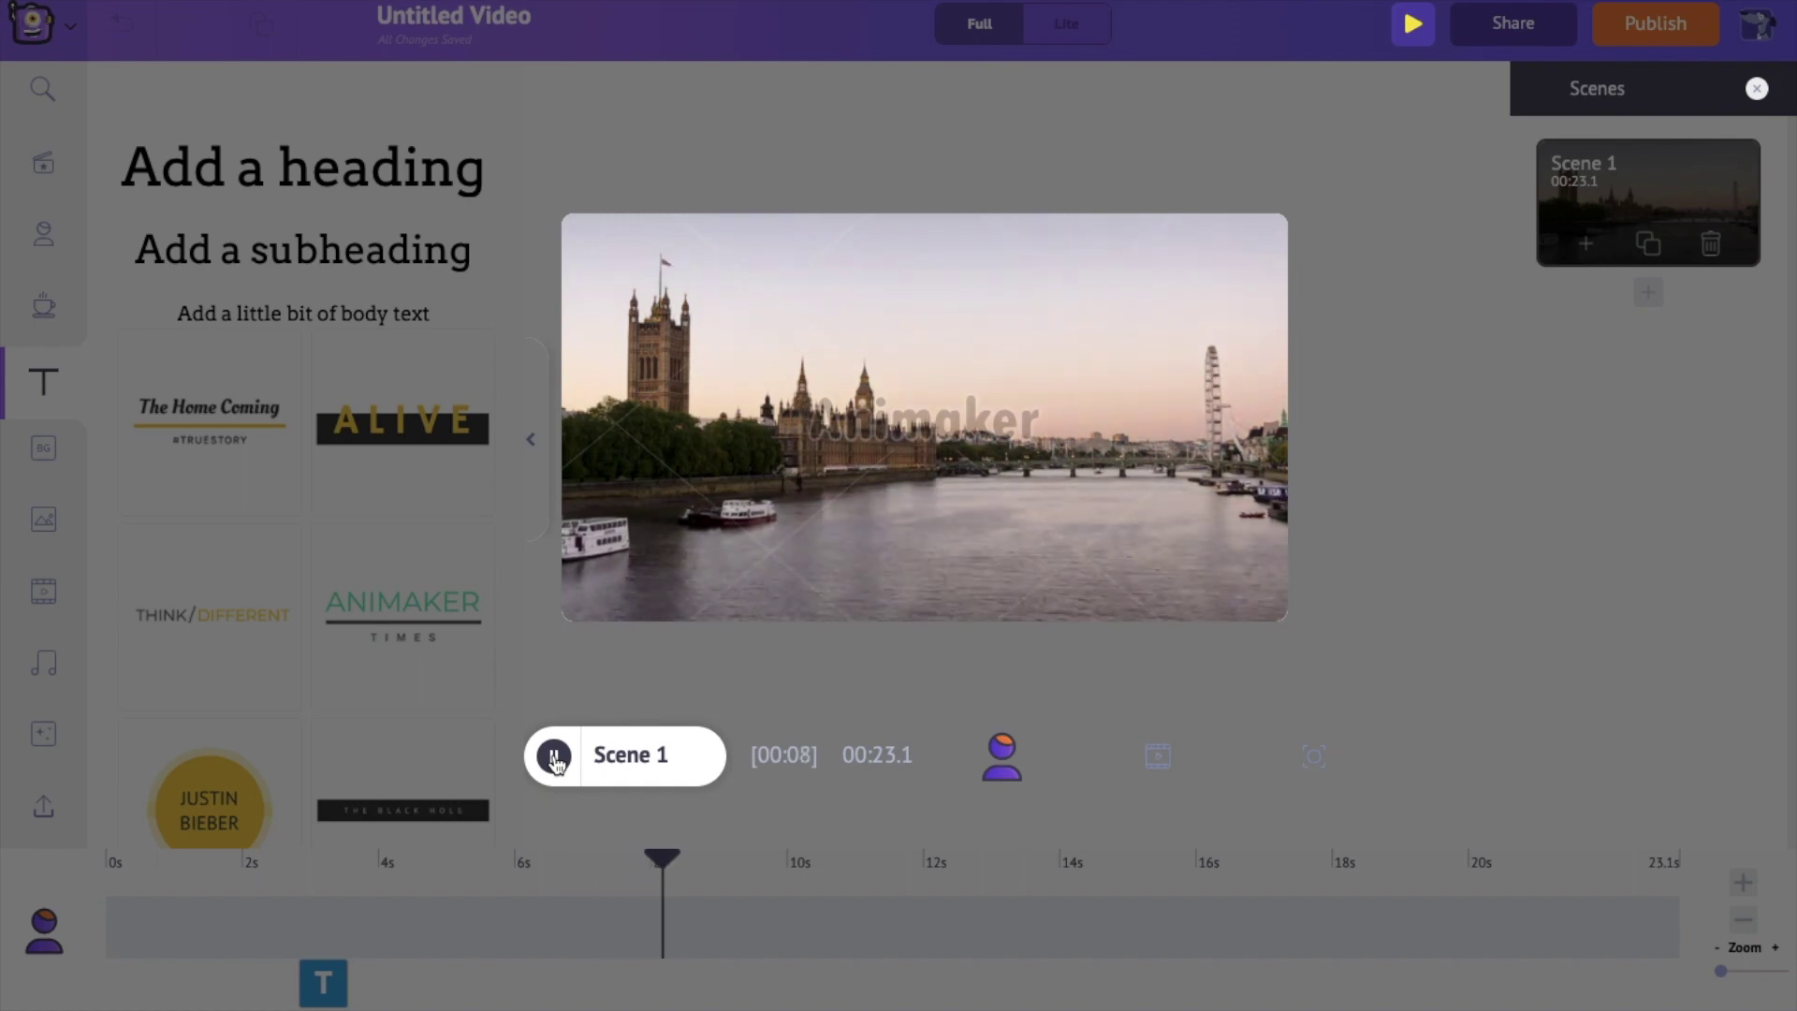
{"action": "left_click", "coordinate": [554, 758]}
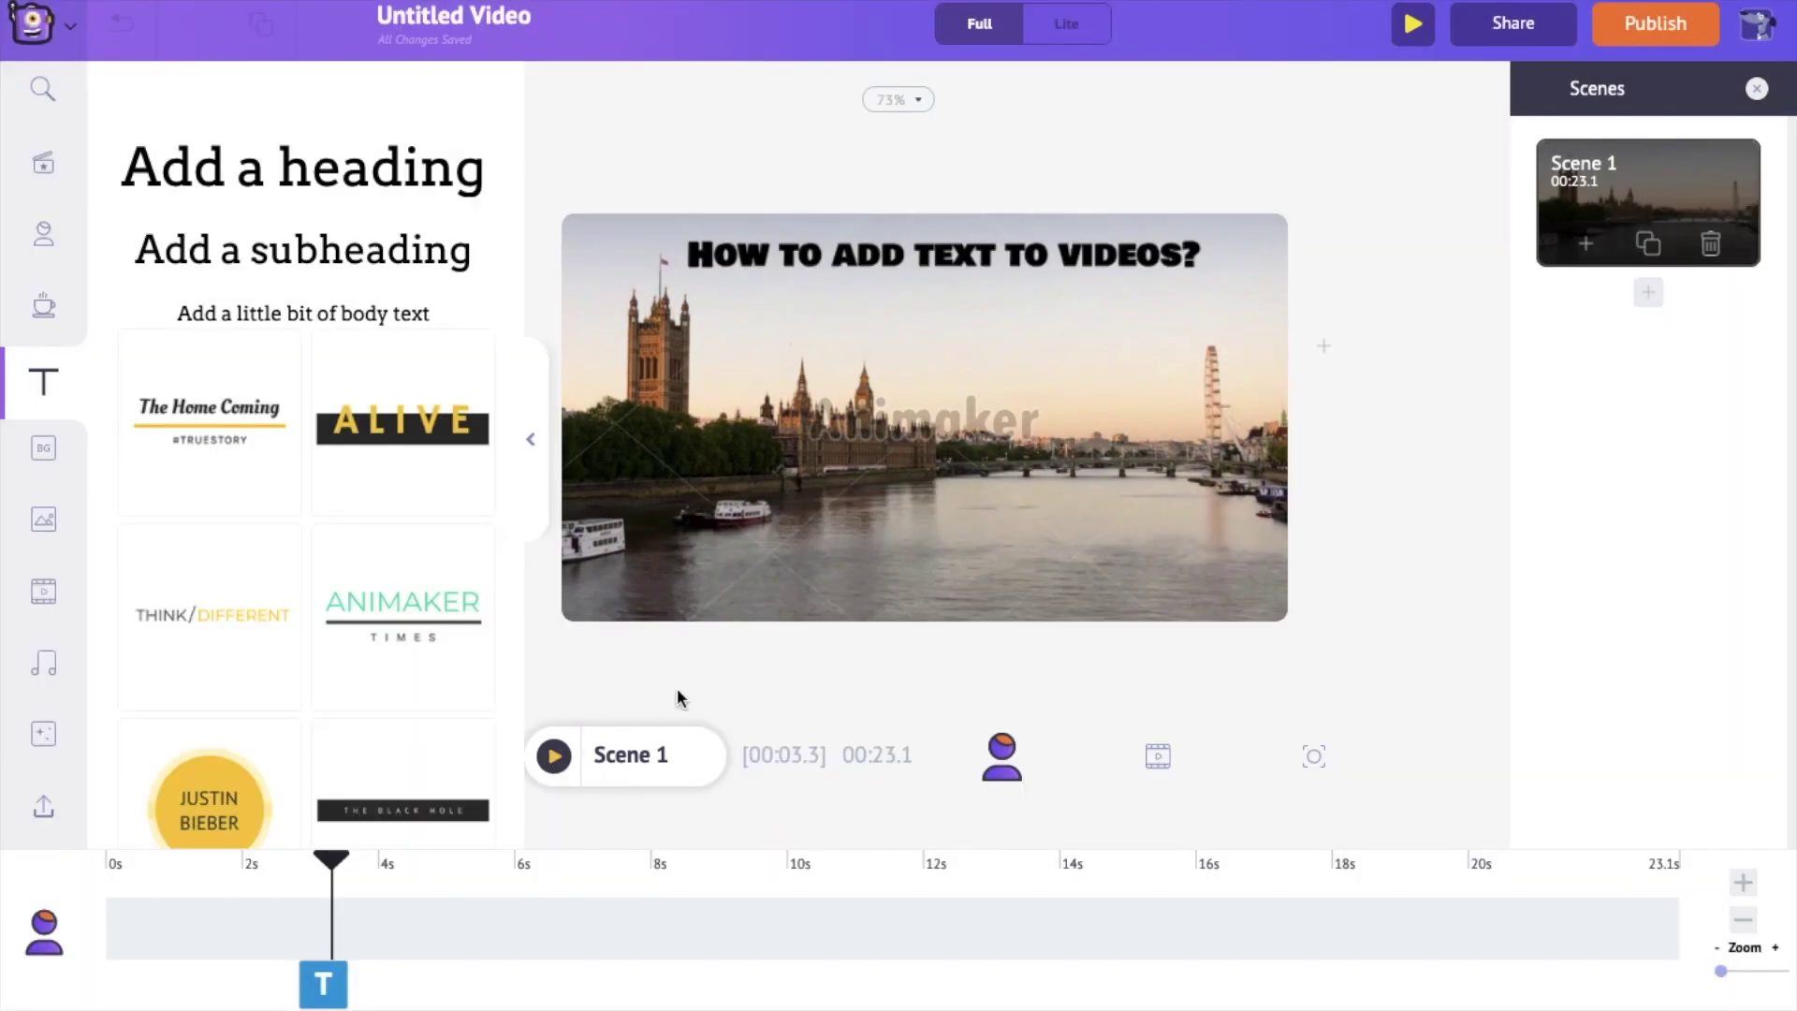
Step: Move the heading to the middle and add a yellow rectangle sized around it
{"action": "left_click_drag", "start_coordinate": [1058, 253], "coordinate": [1056, 452]}
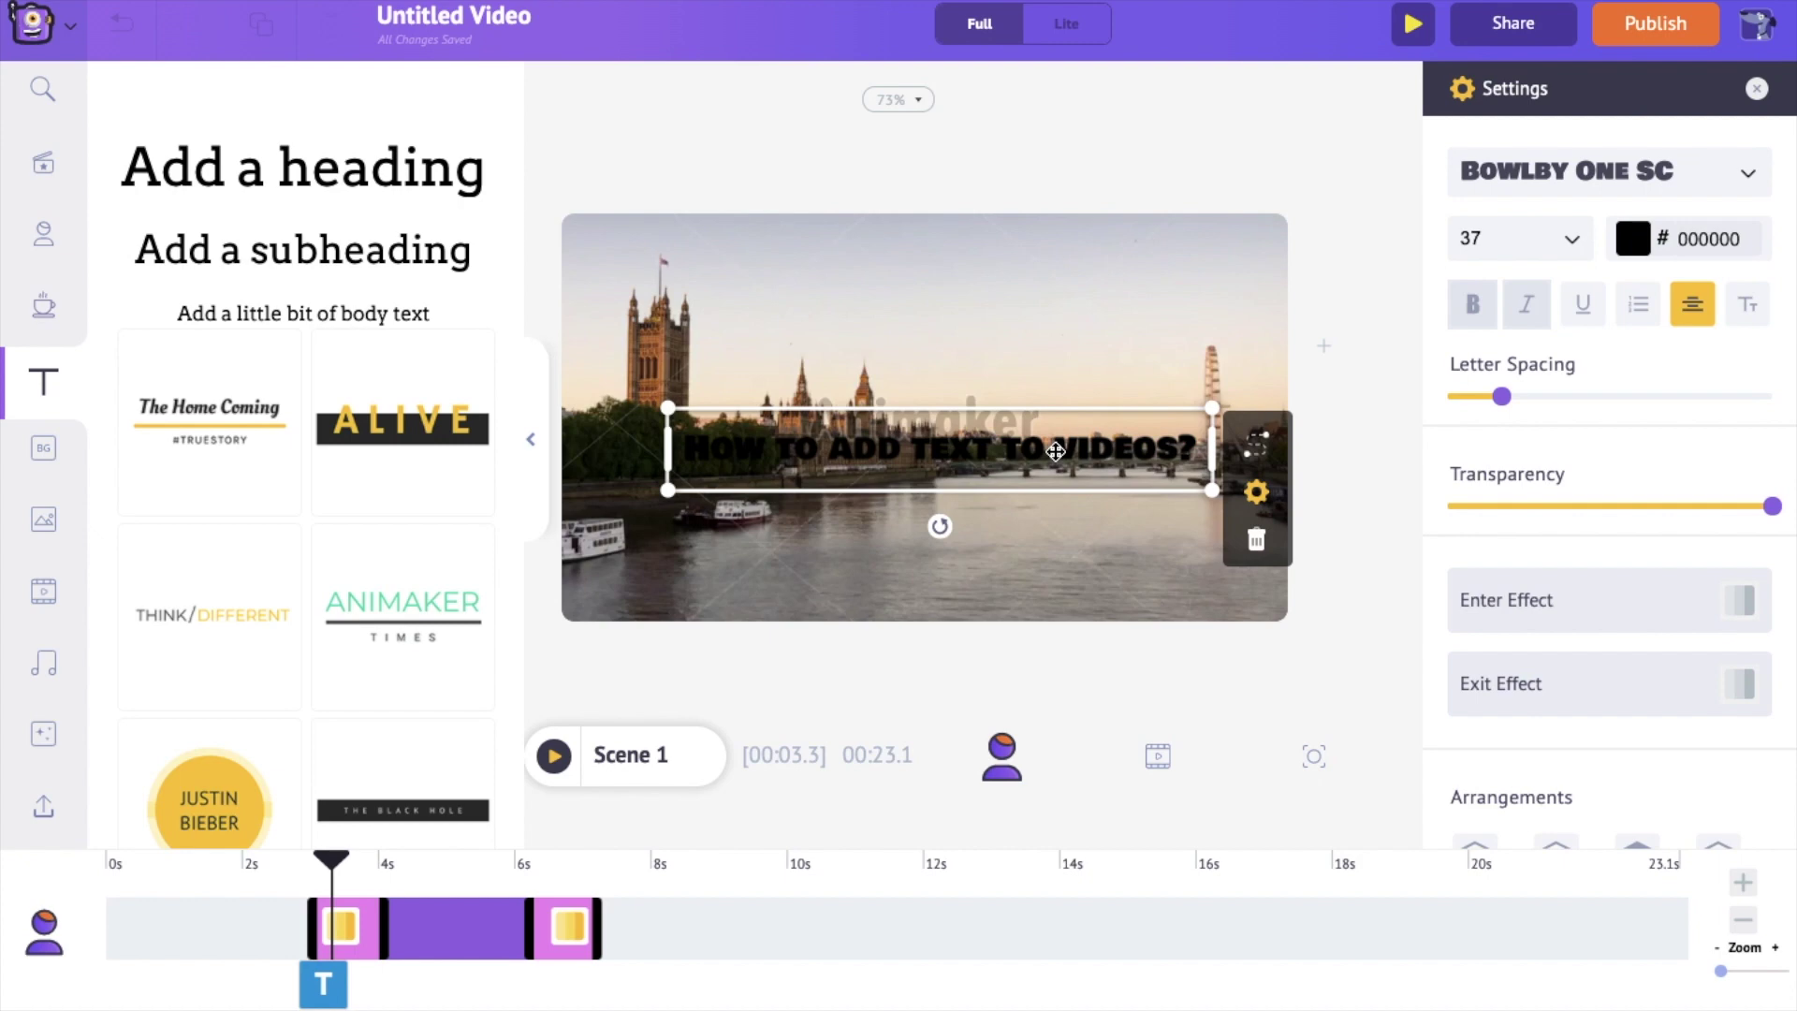
{"action": "left_click", "coordinate": [47, 315]}
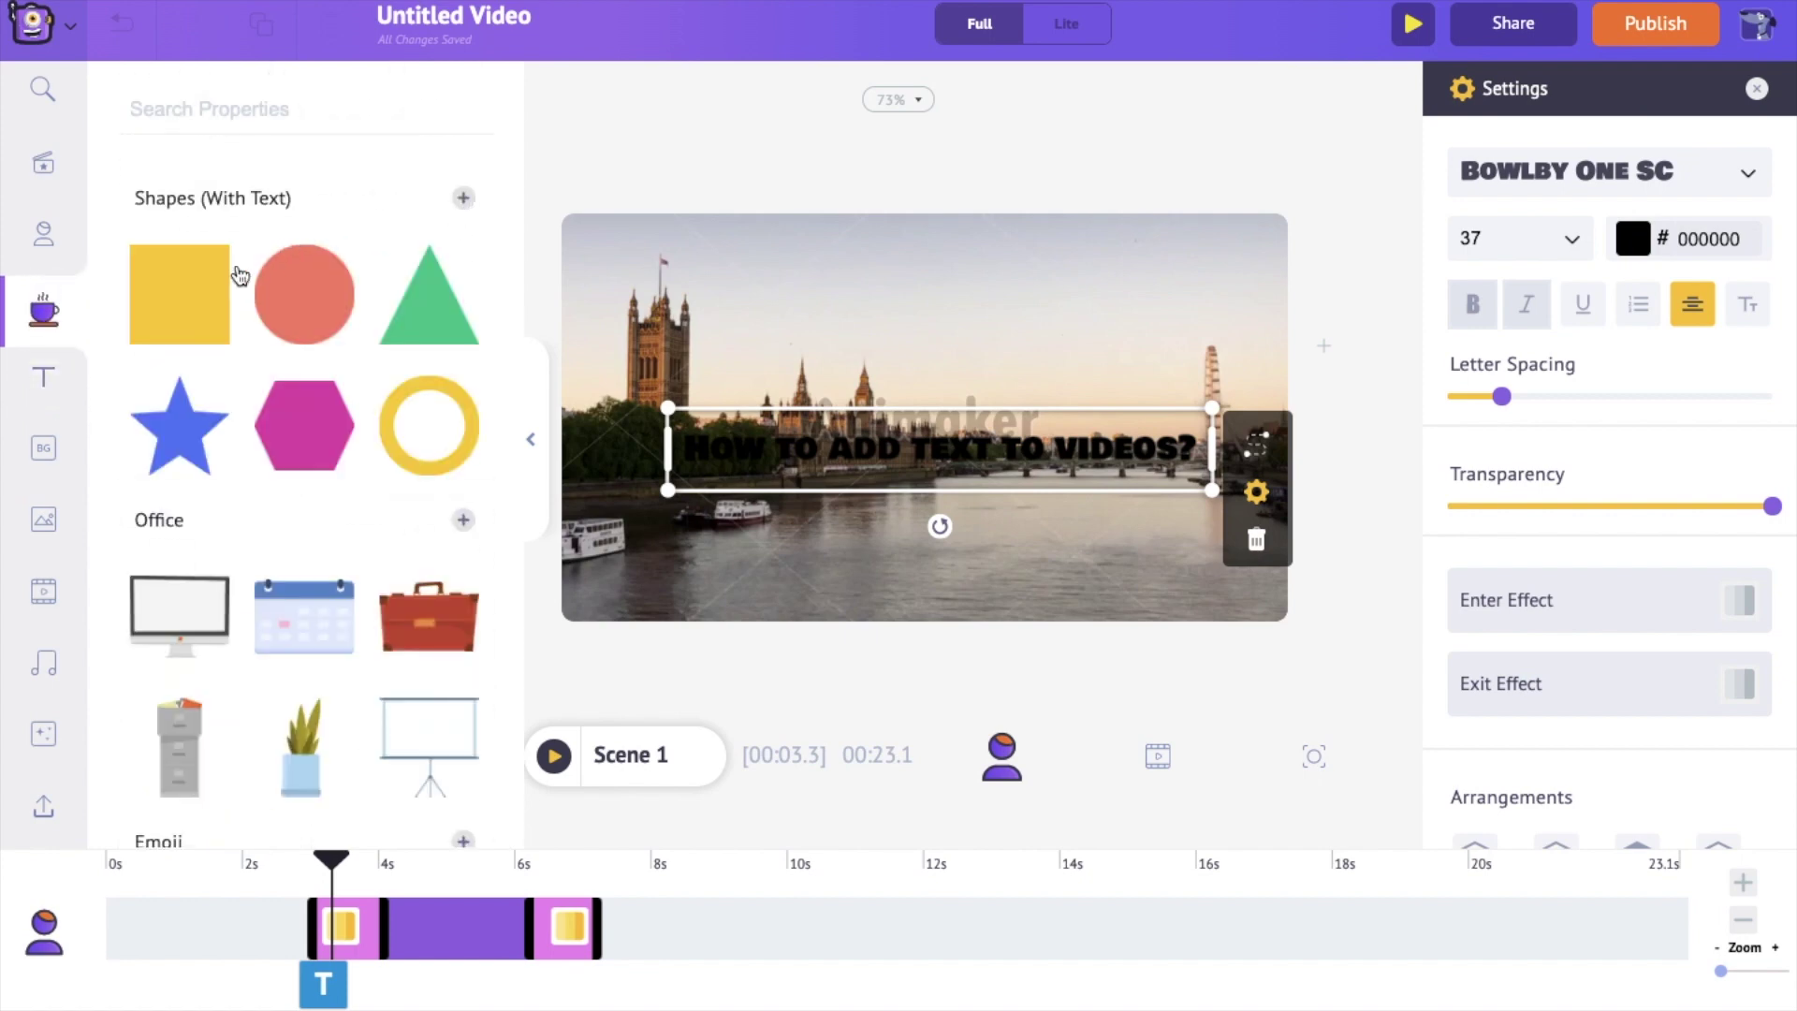
{"action": "left_click", "coordinate": [176, 309]}
{"action": "mouse_move", "coordinate": [690, 424]}
{"action": "left_mouse_down"}
{"action": "mouse_move", "coordinate": [806, 429]}
{"action": "mouse_move", "coordinate": [673, 436]}
{"action": "left_mouse_up"}
{"action": "left_click_drag", "start_coordinate": [1098, 418], "coordinate": [1227, 425]}
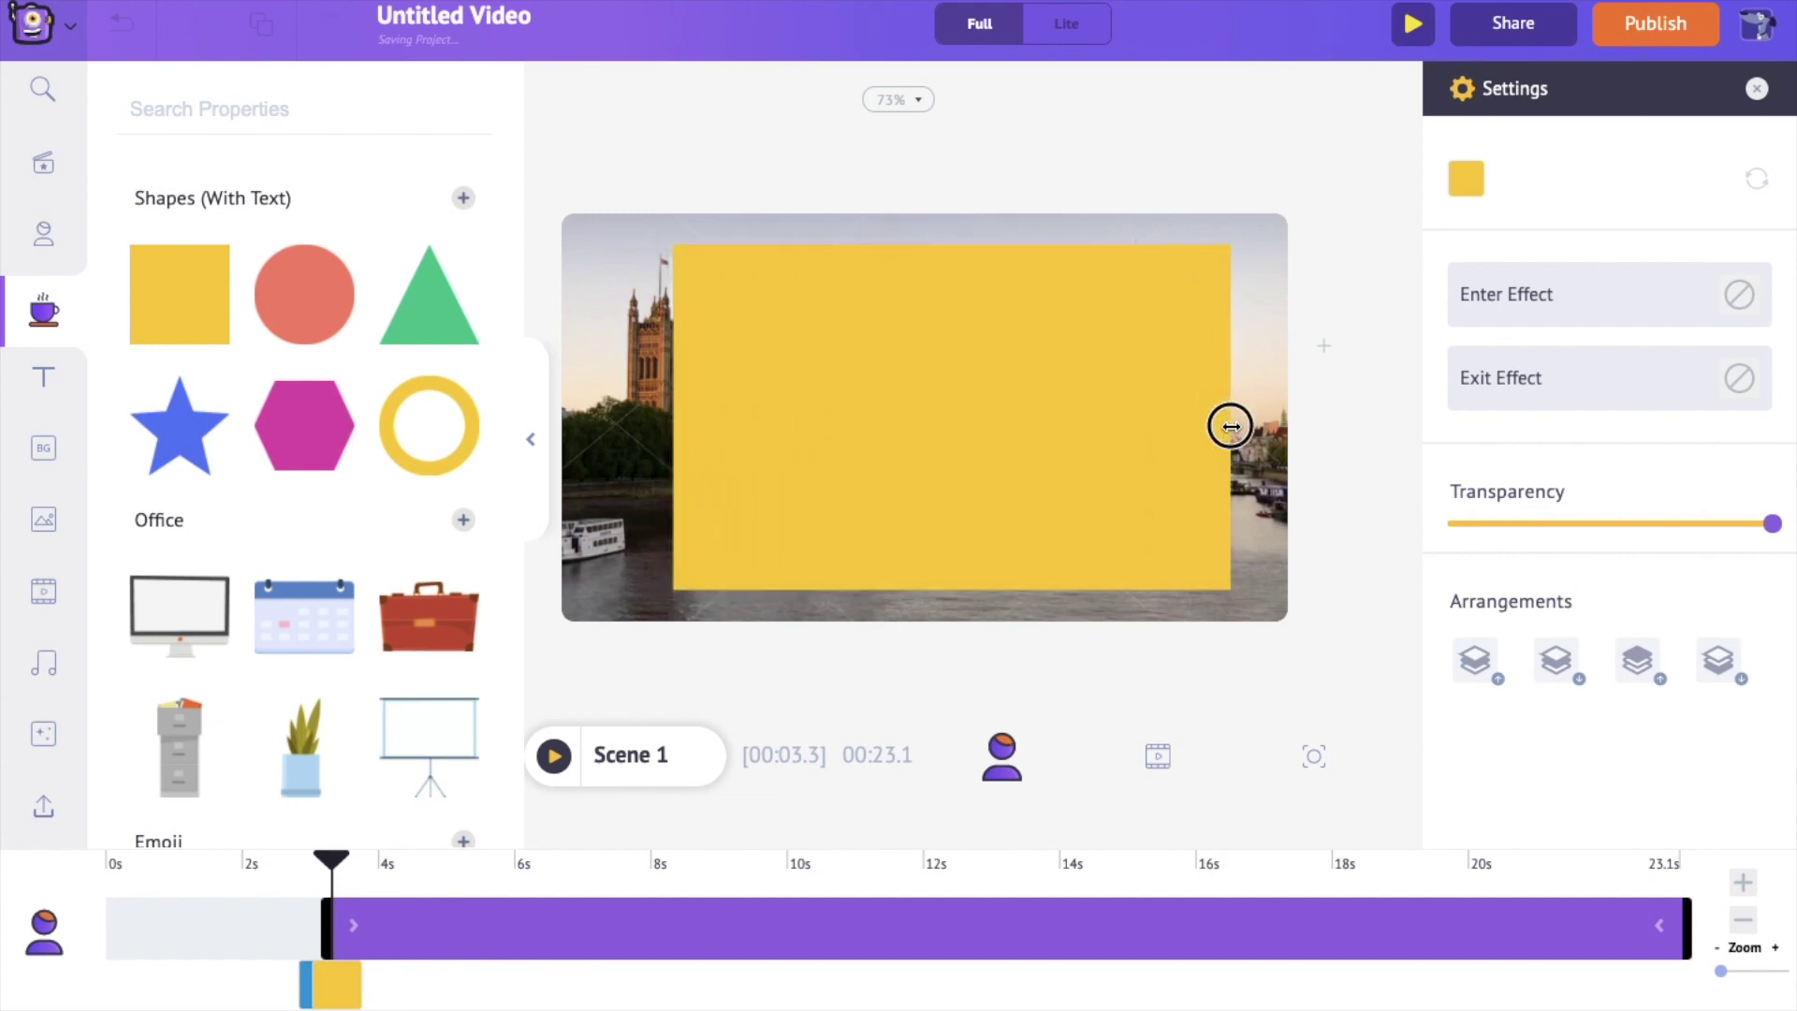
{"action": "left_click_drag", "start_coordinate": [948, 244], "coordinate": [947, 372]}
{"action": "left_click_drag", "start_coordinate": [946, 593], "coordinate": [945, 564]}
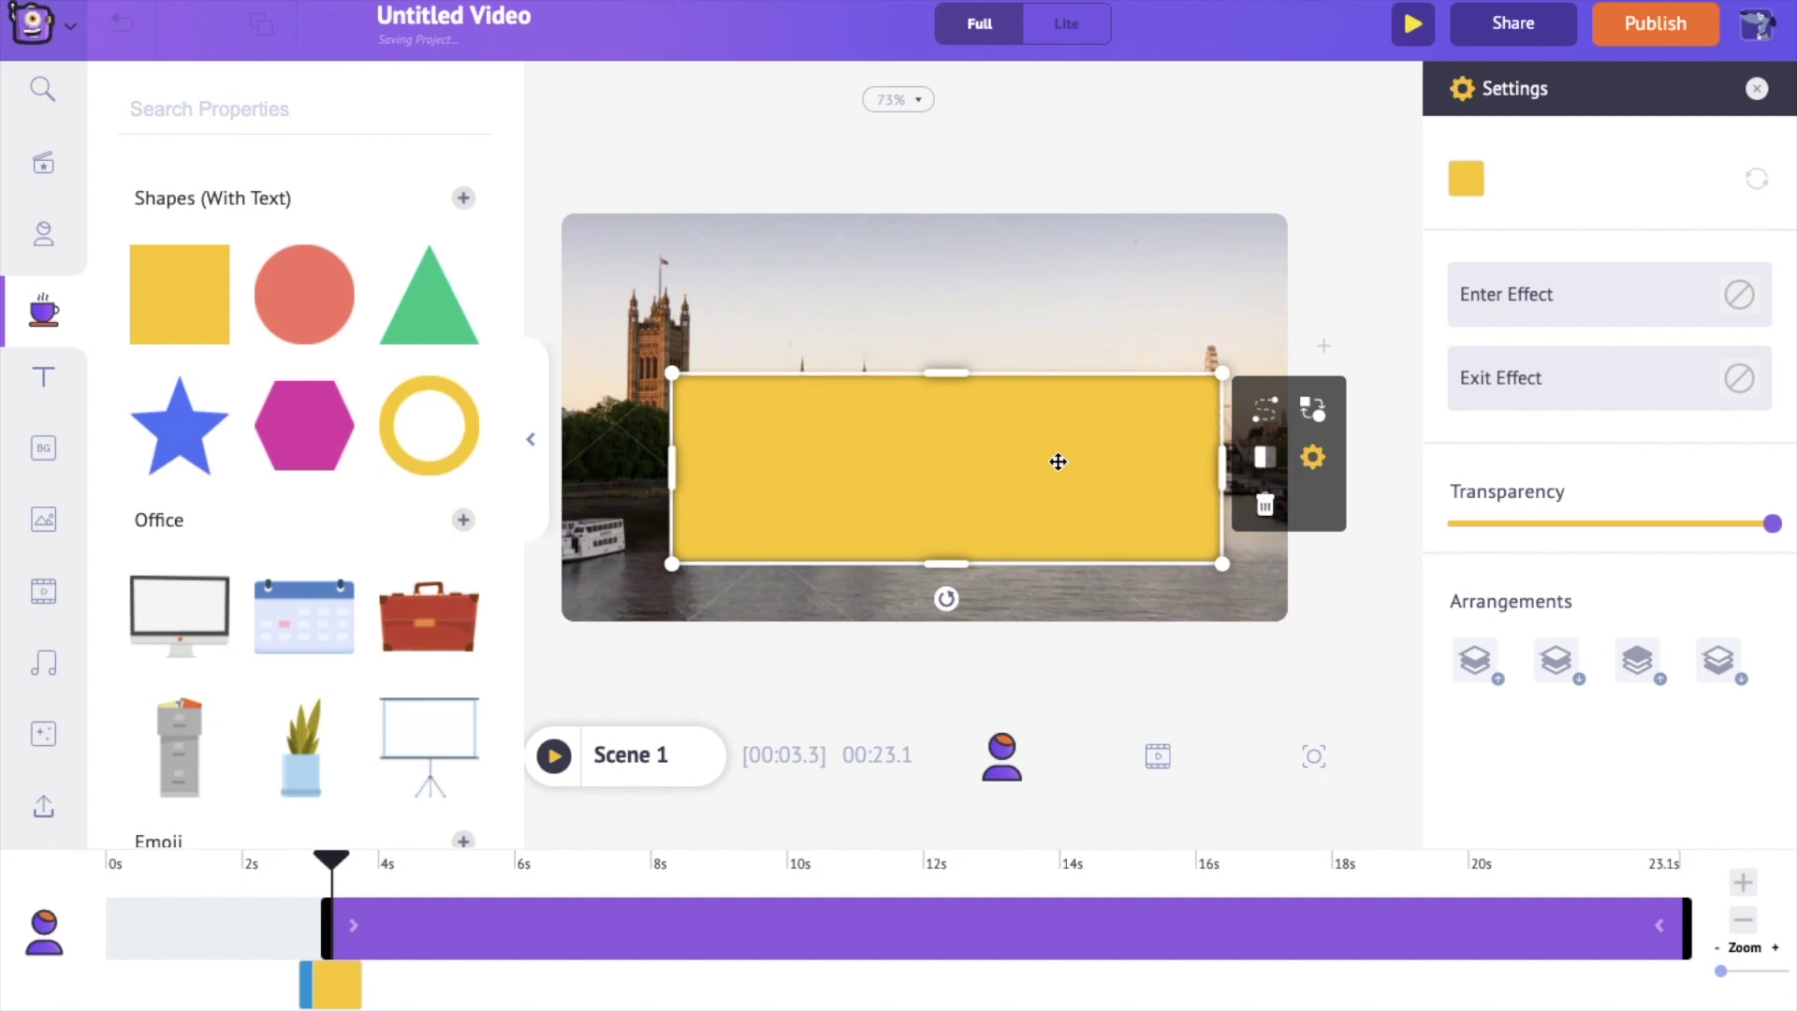
Step: Send the rectangle behind the heading, recolour it light grey and make it semi-transparent
{"action": "right_click", "coordinate": [1055, 461]}
{"action": "left_click", "coordinate": [1105, 526]}
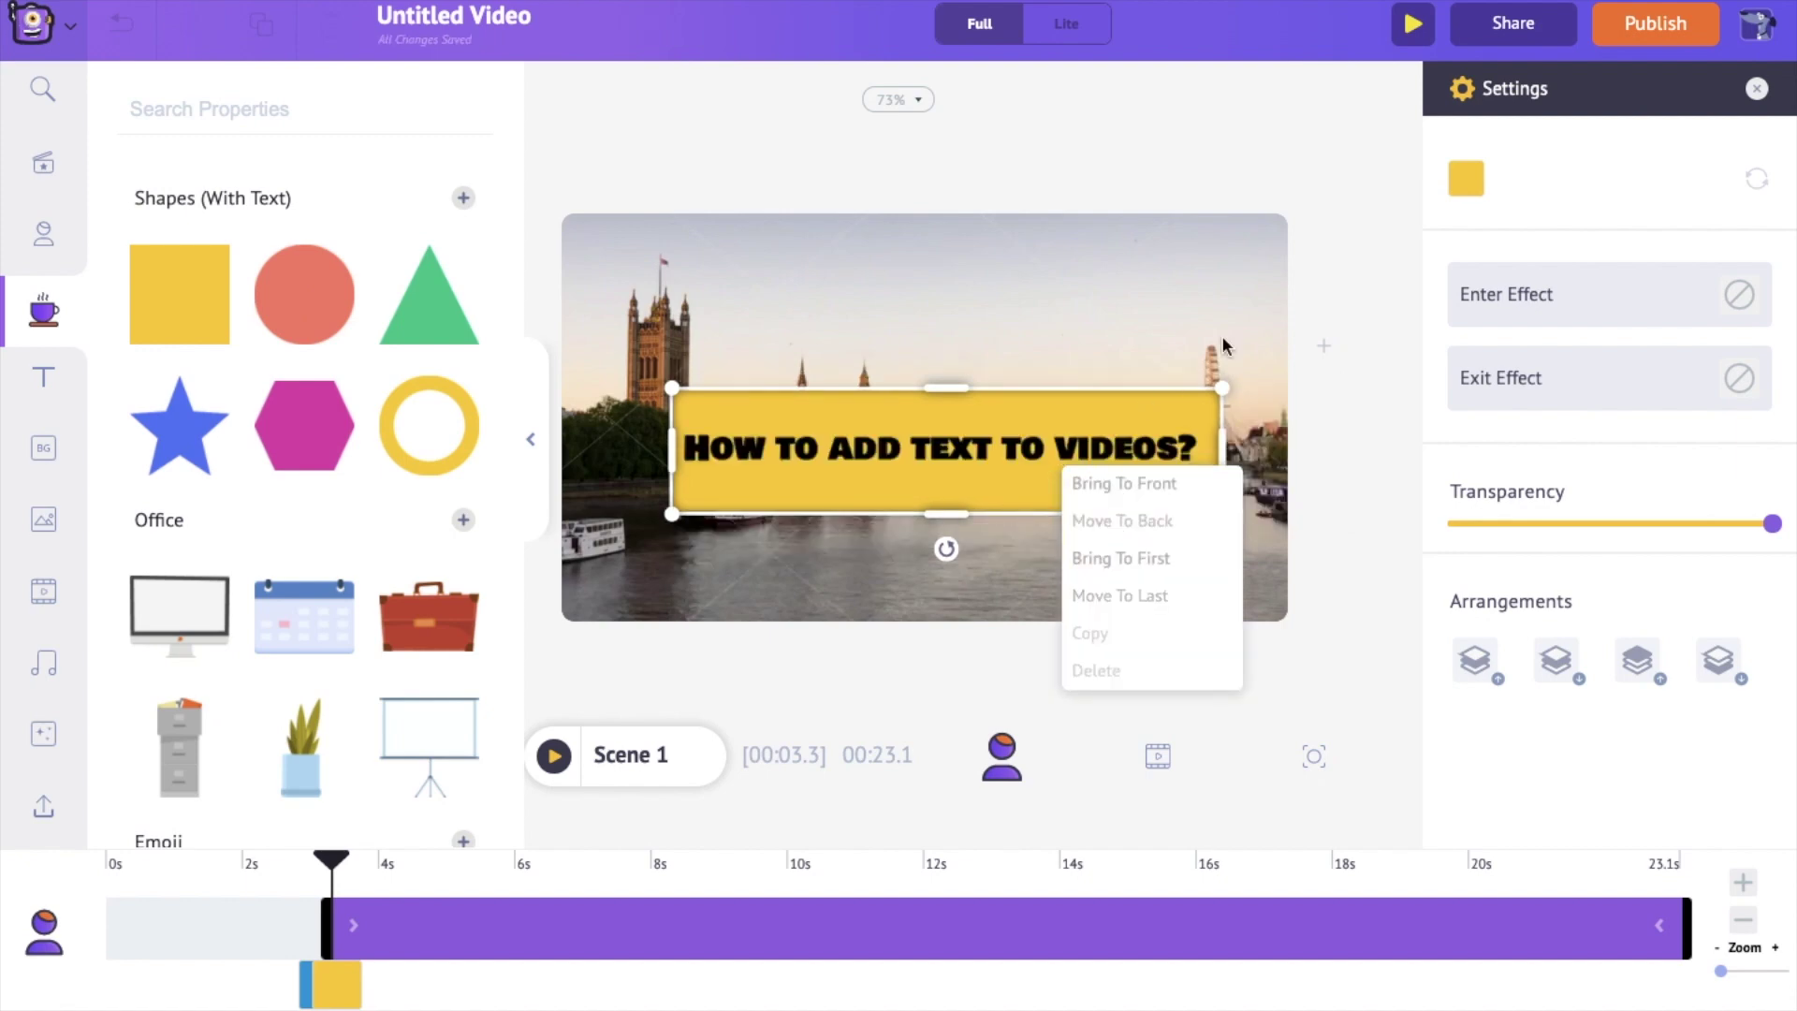
{"action": "left_click", "coordinate": [1474, 192]}
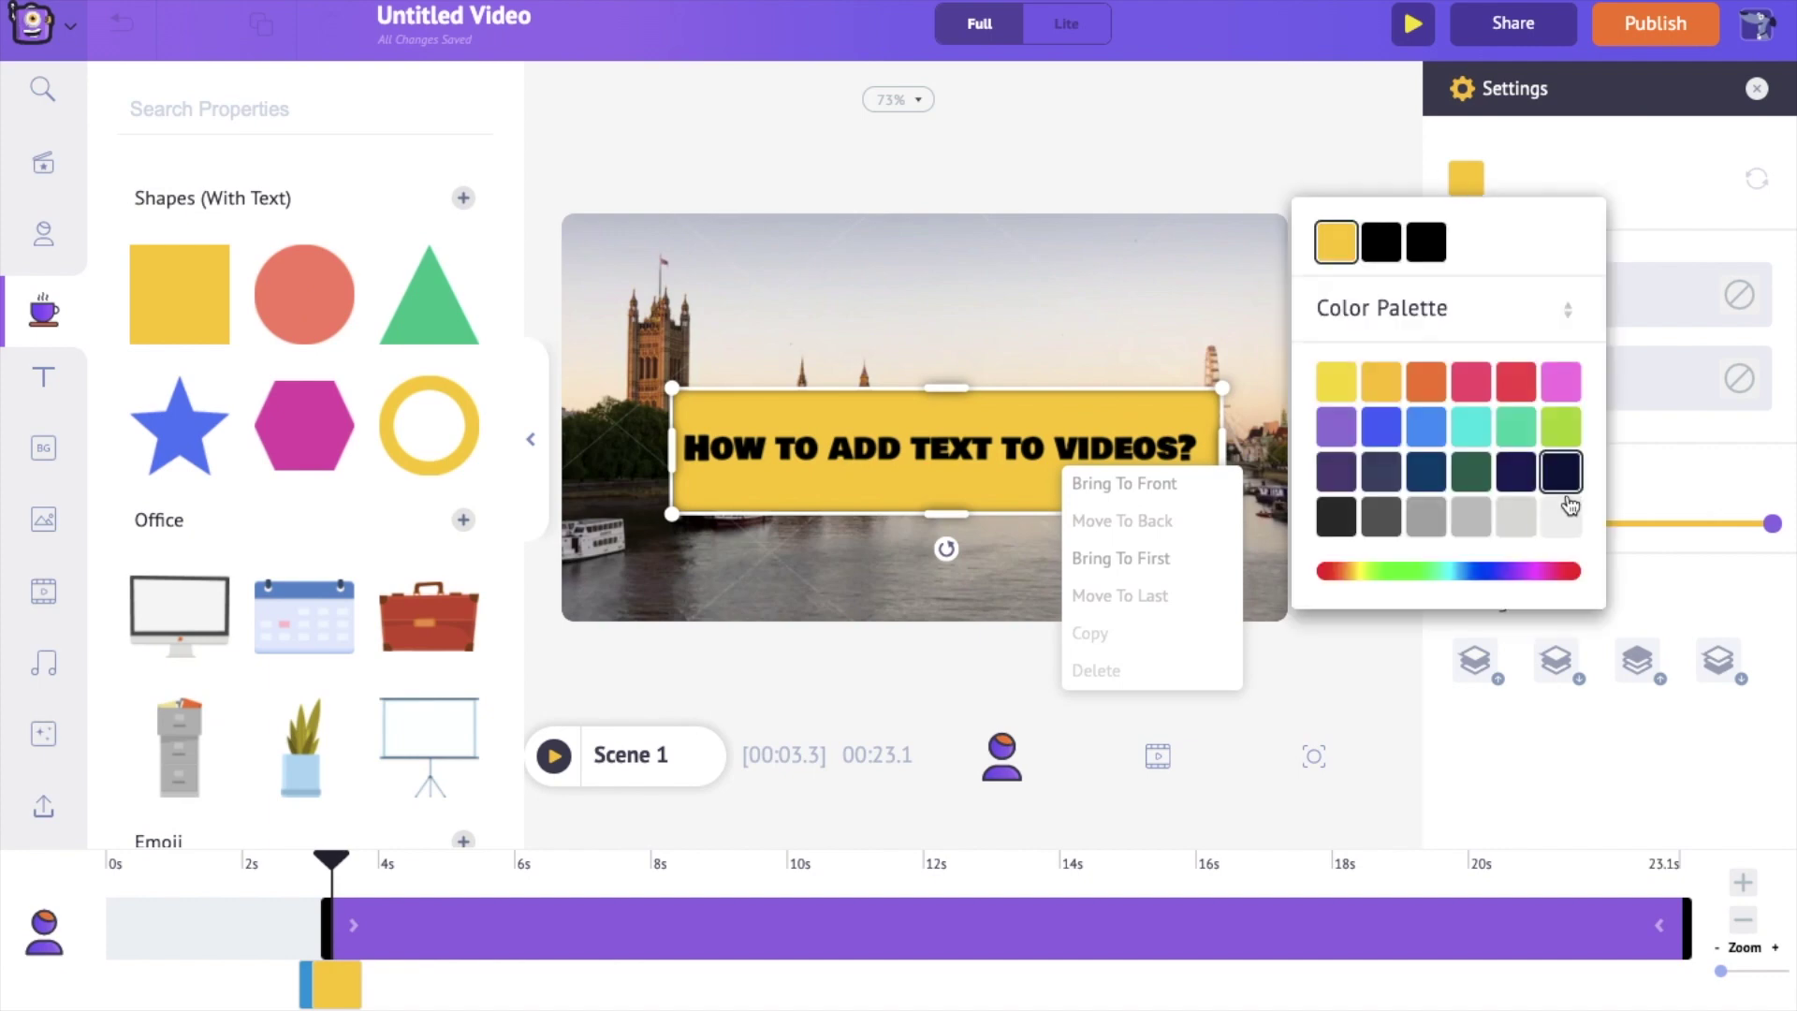
{"action": "left_click", "coordinate": [1560, 515]}
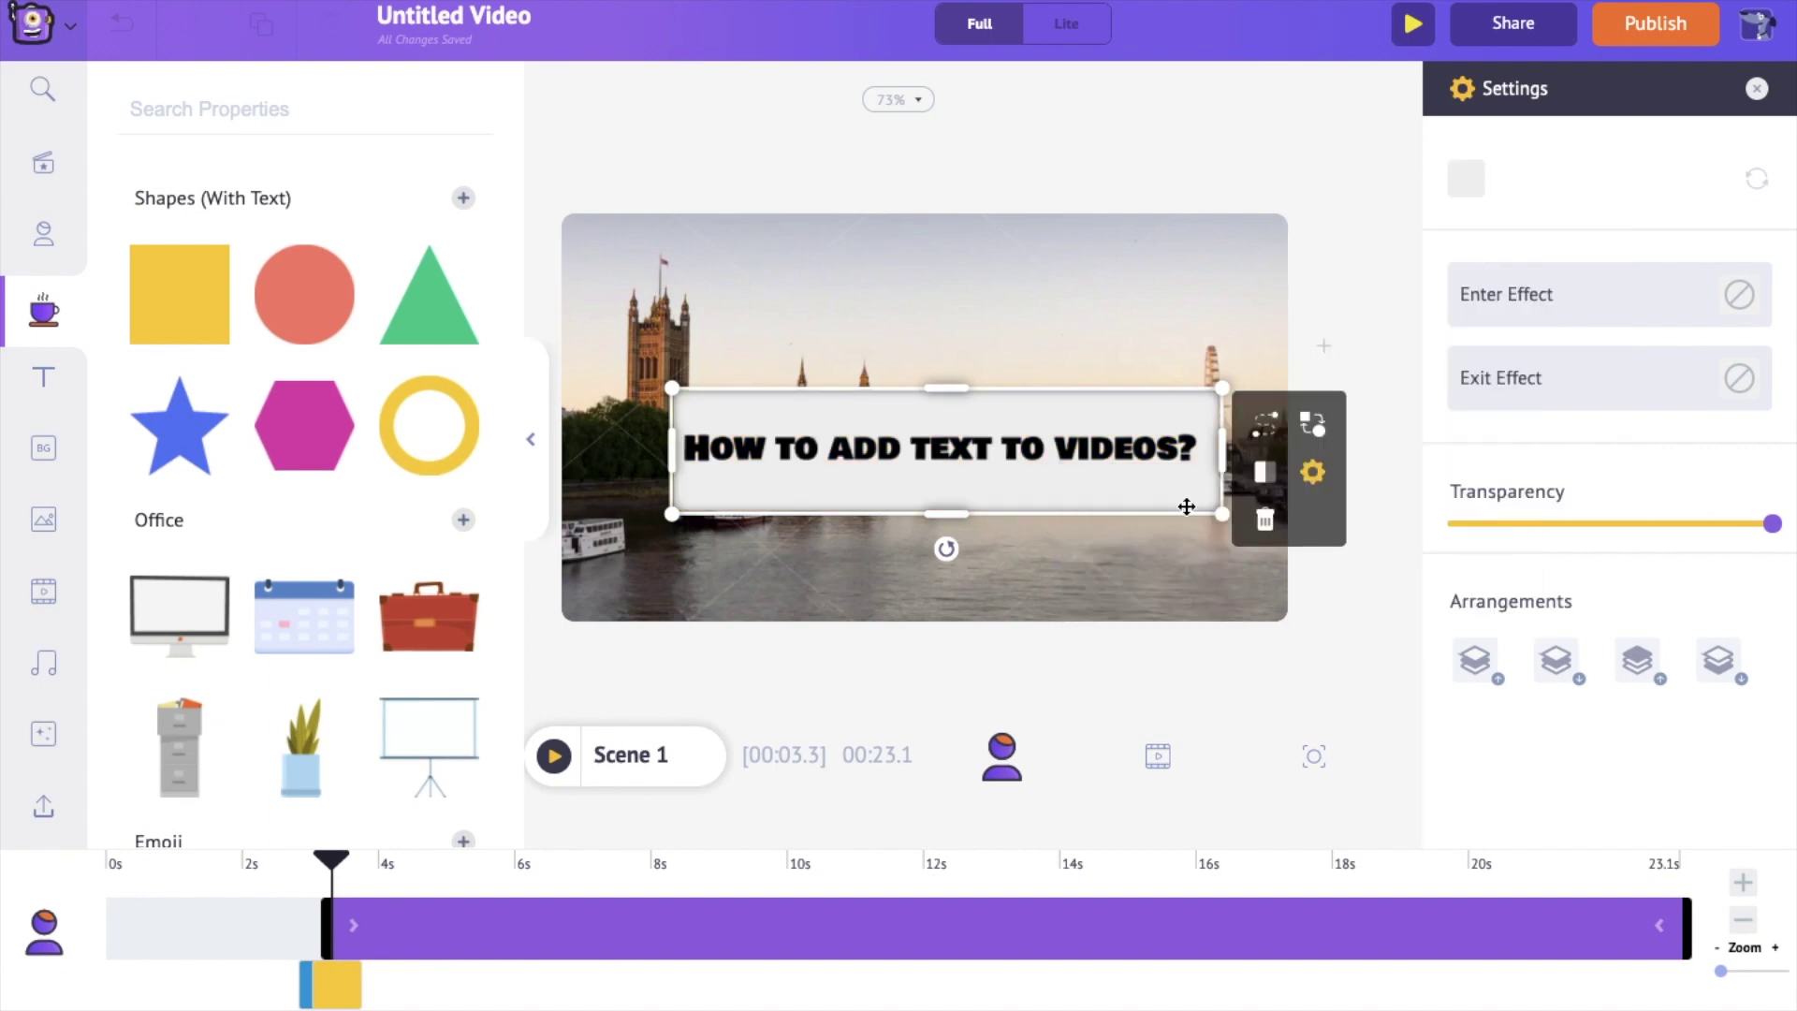
{"action": "left_click", "coordinate": [1551, 524]}
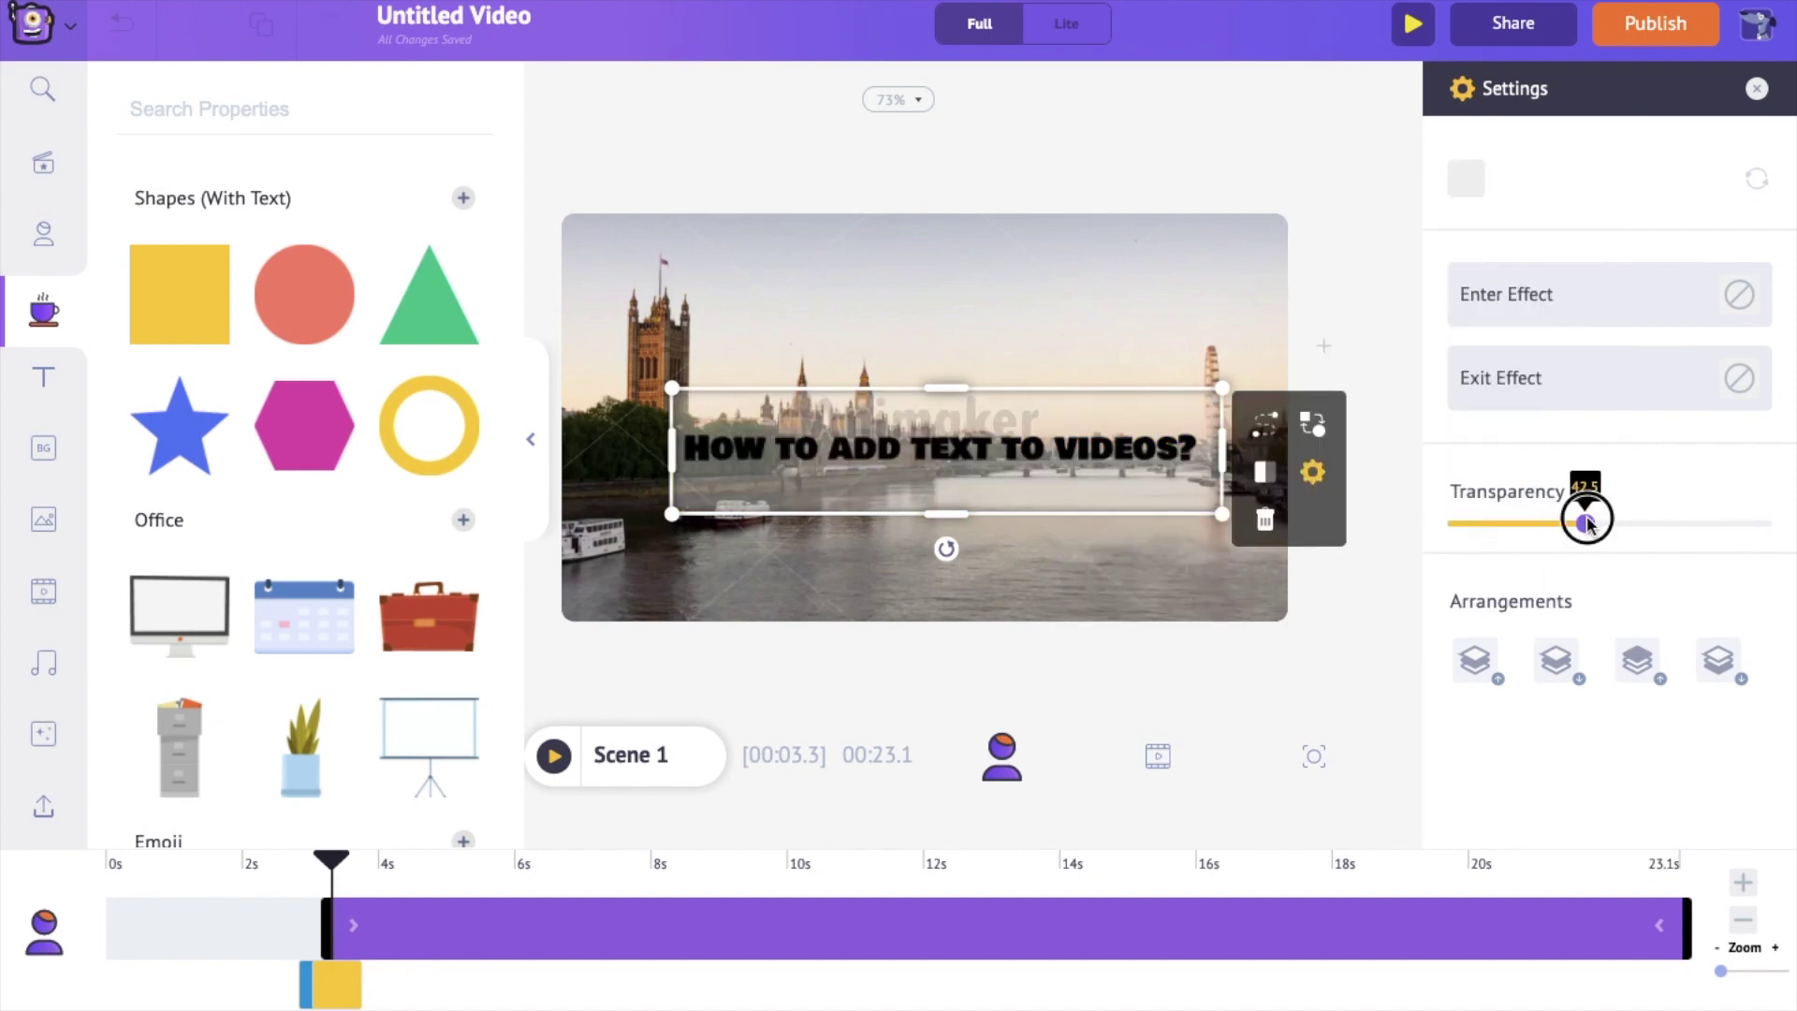
{"action": "left_click", "coordinate": [340, 974]}
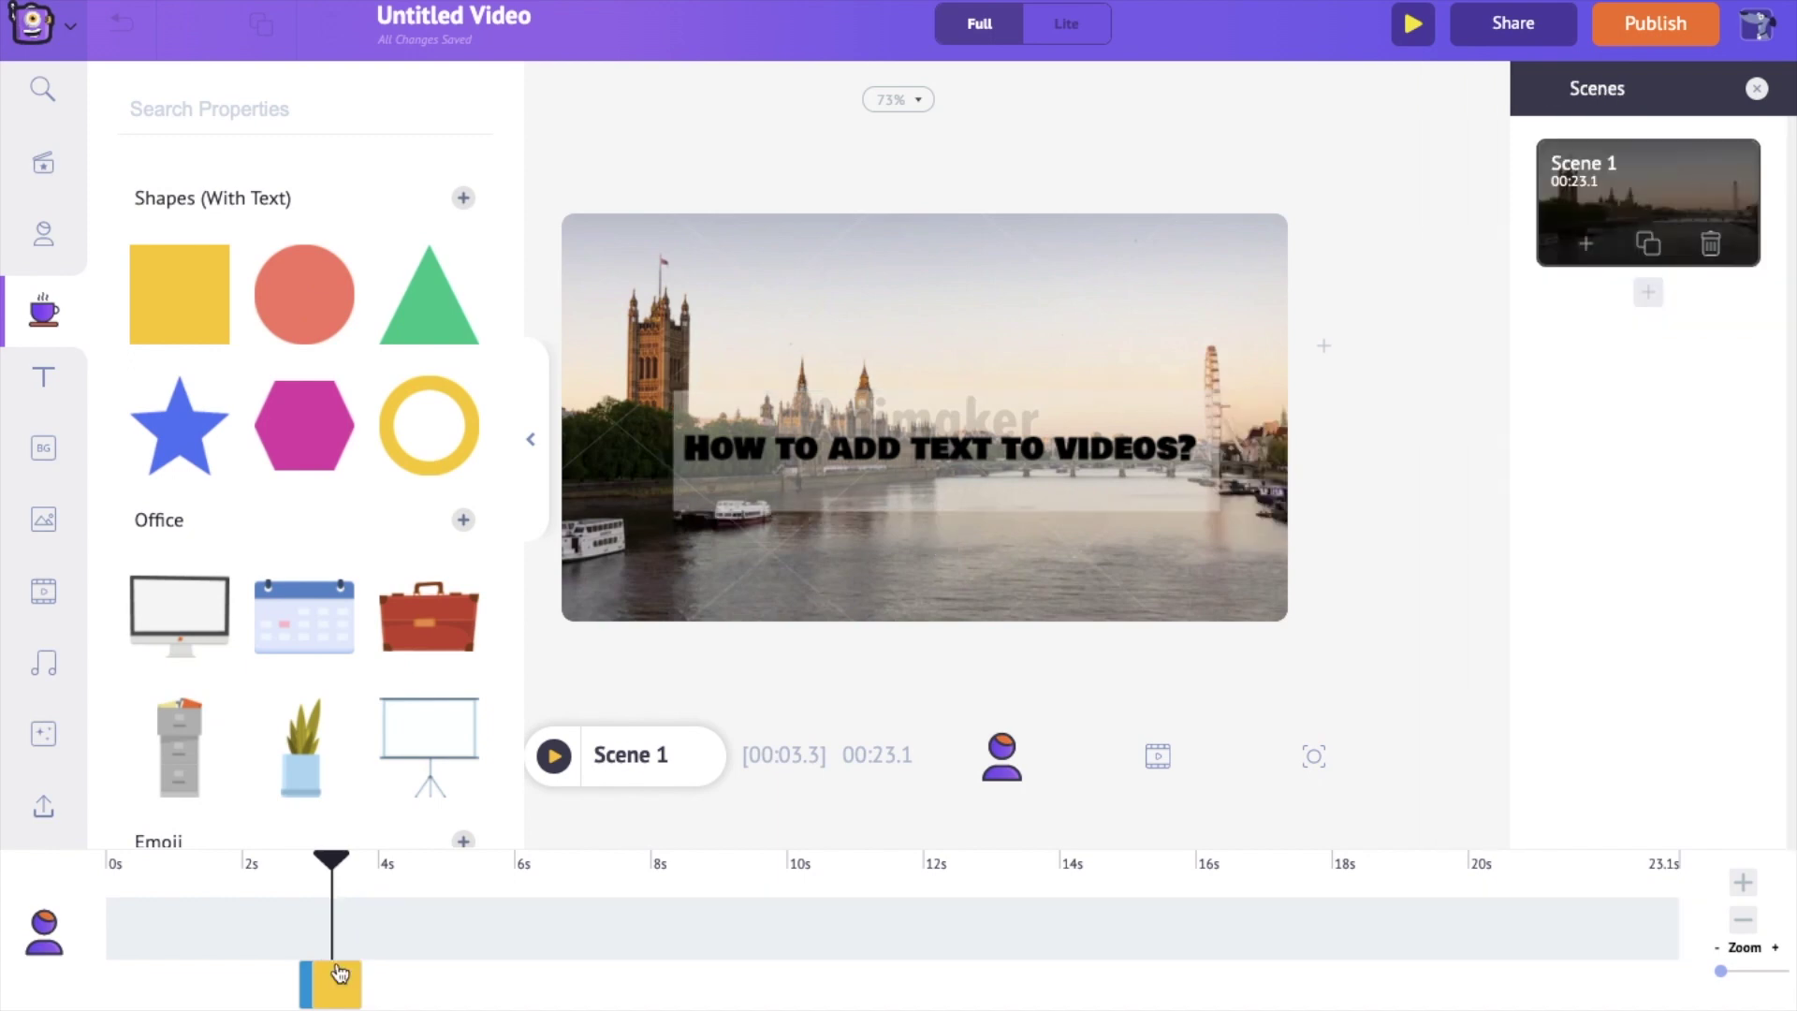